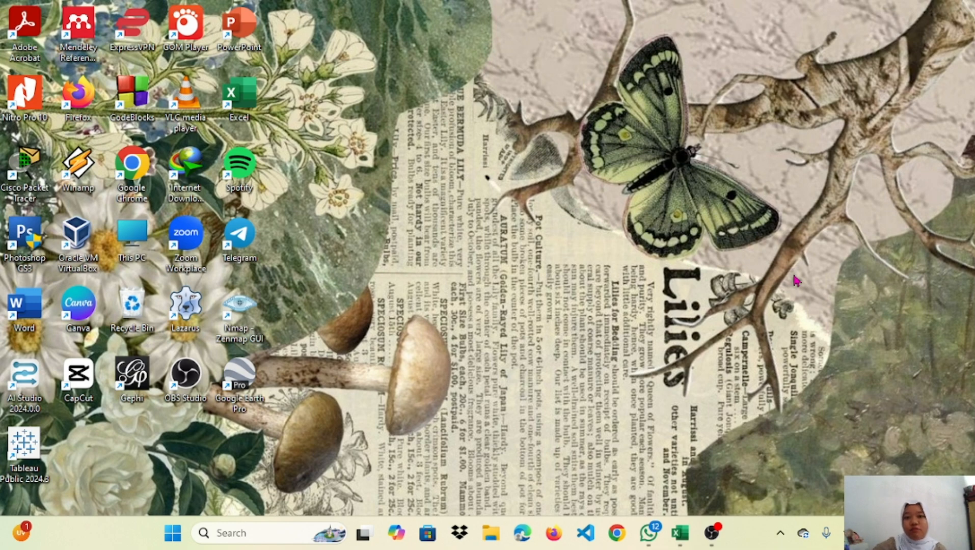
Step: Launch Tableau Public 2024.3
left_click(279, 540)
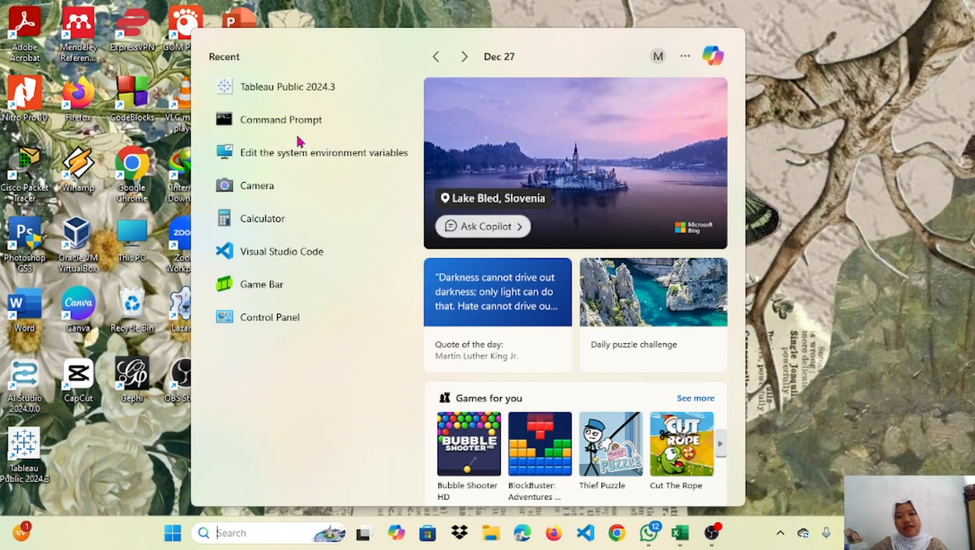
left_click(306, 93)
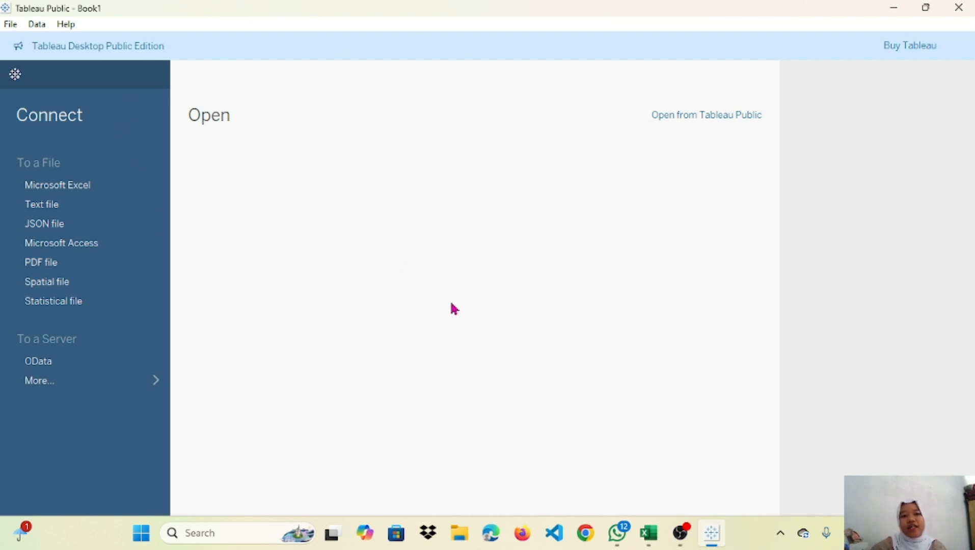
left_click(9, 24)
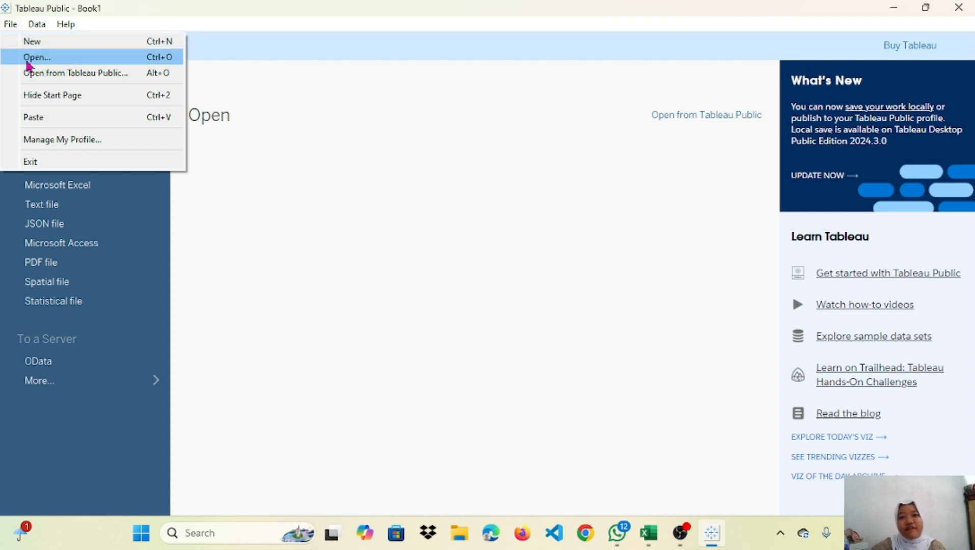
mouse_move(44, 29)
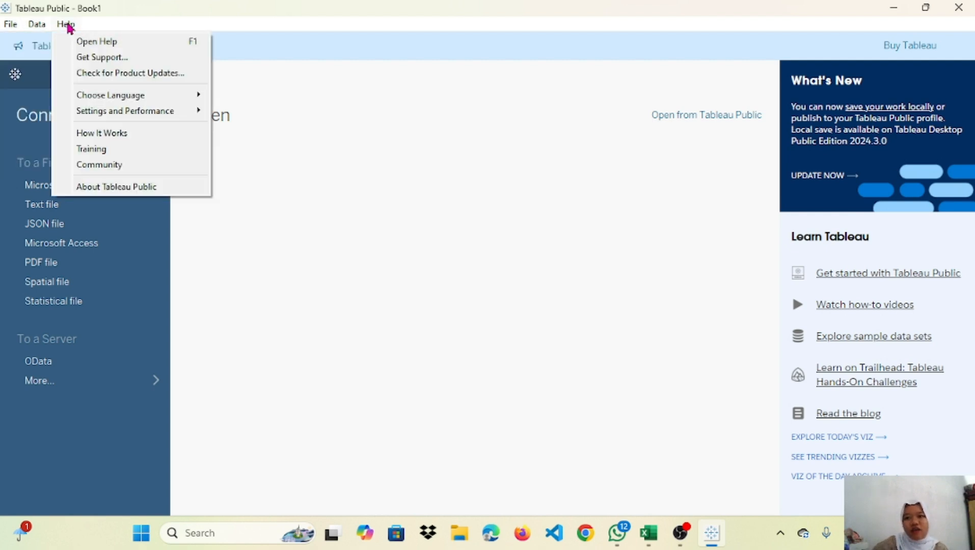
left_click(415, 345)
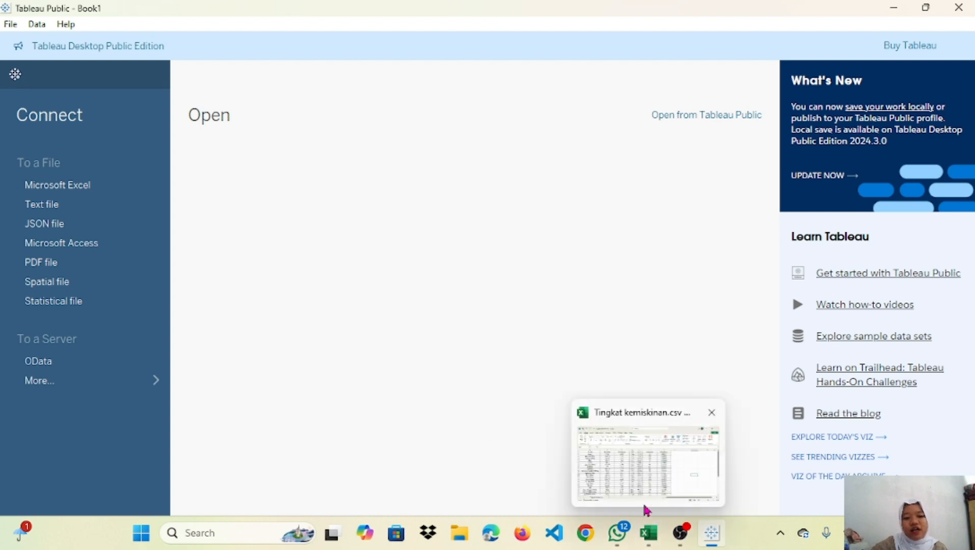
Step: Review the provincial poverty data of Tingkat kemiskinan.csv in Excel and return to Tableau Public
left_click(641, 463)
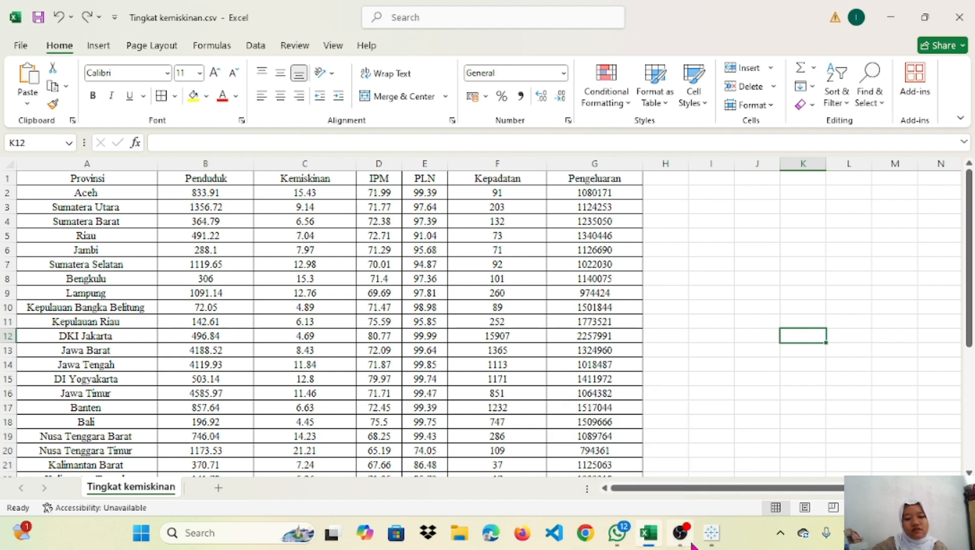
mouse_move(712, 533)
left_click(704, 490)
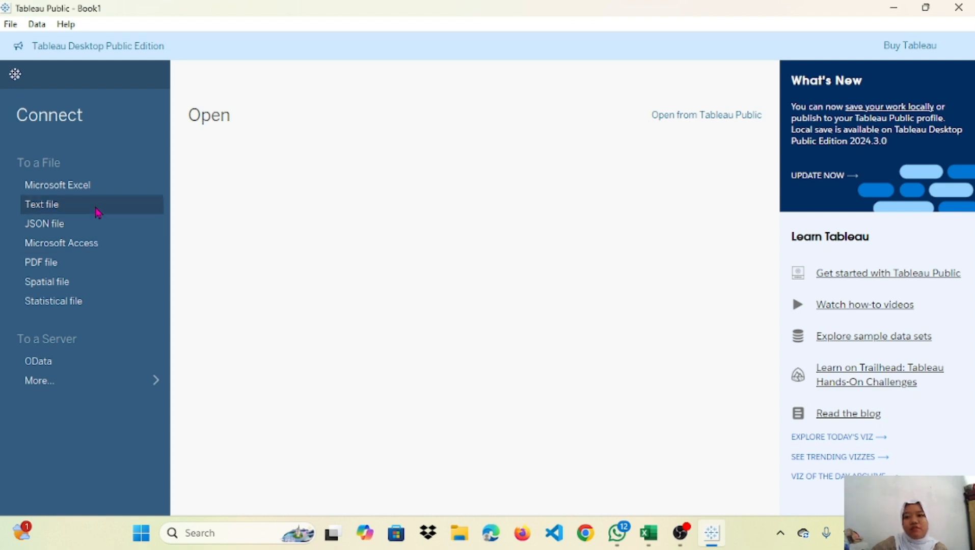
Step: Connect to the text file kemiskinan.csv from the Downloads folder as the data source
left_click(49, 207)
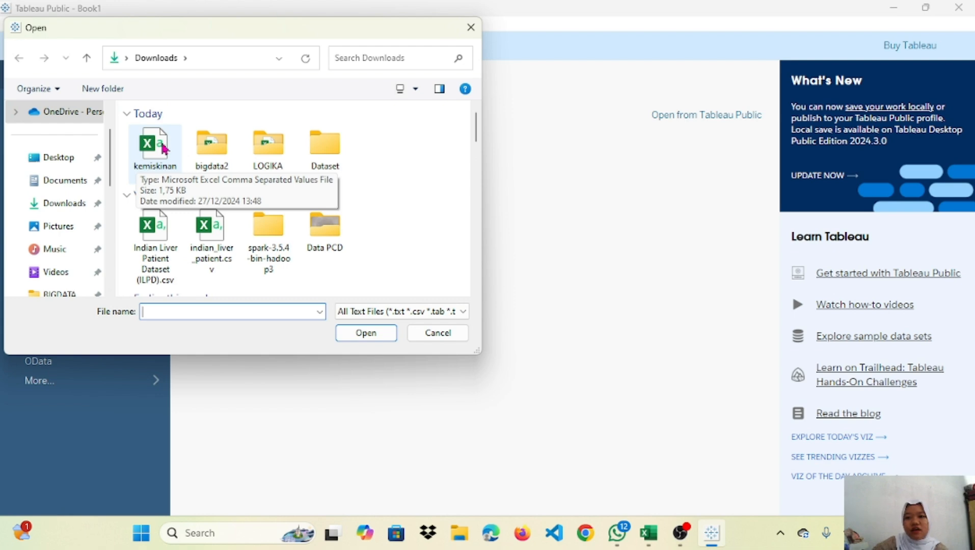
left_click(164, 149)
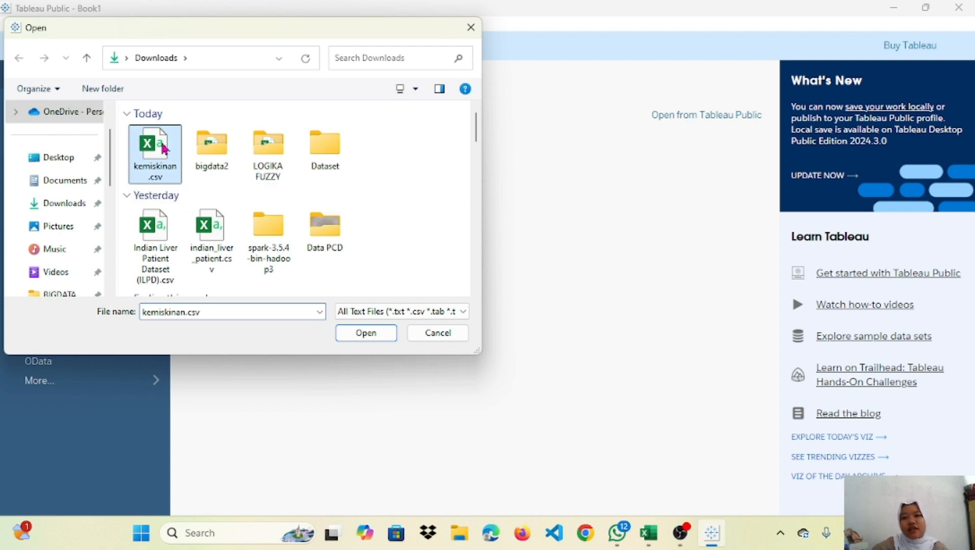
left_click(373, 334)
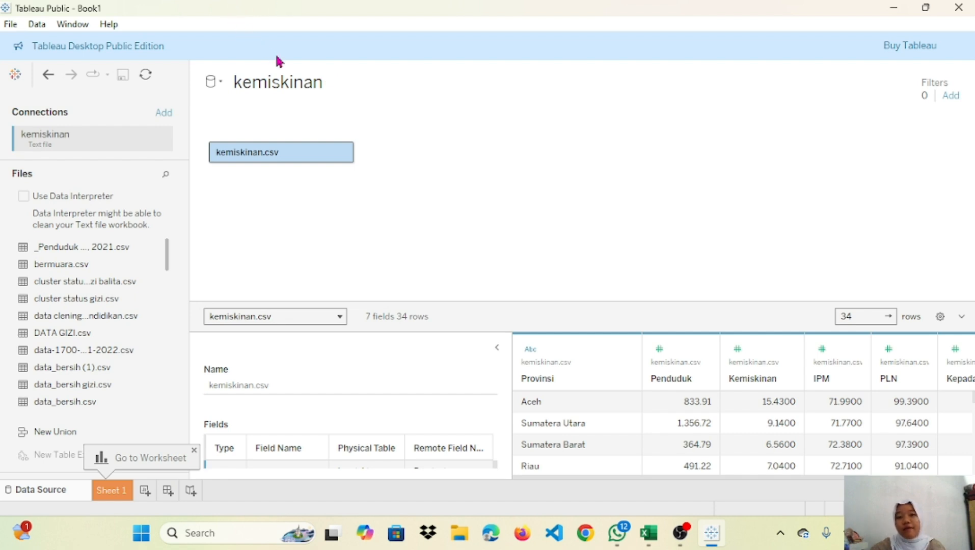
left_click(294, 76)
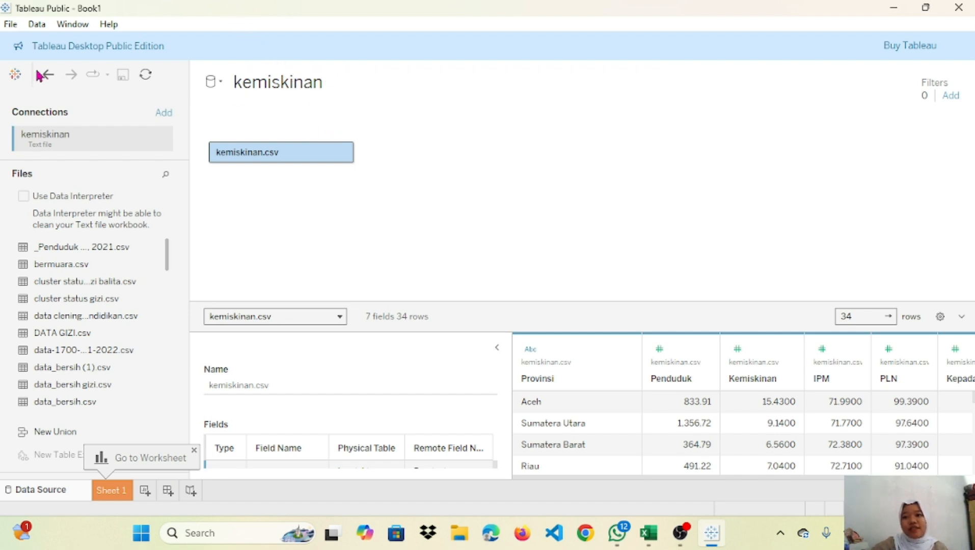
left_click(38, 25)
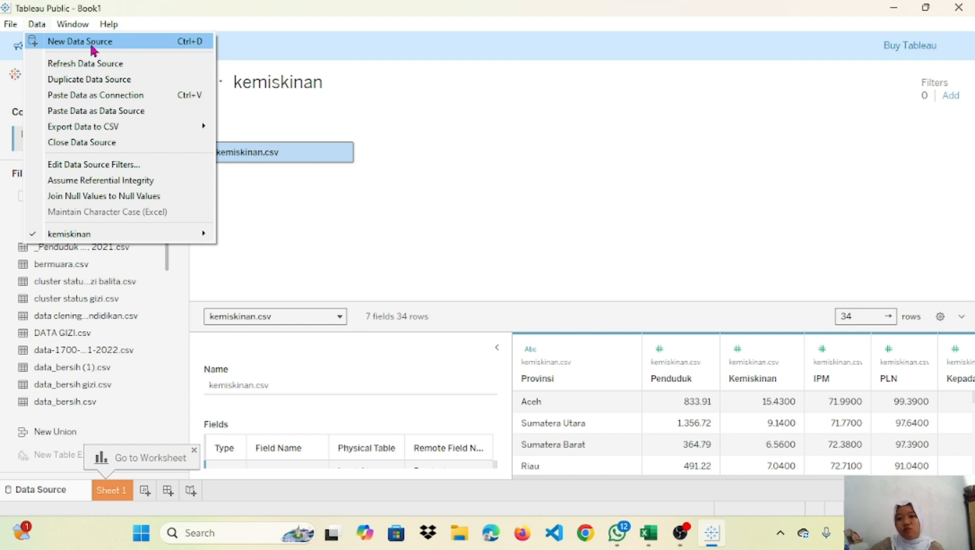
mouse_move(74, 28)
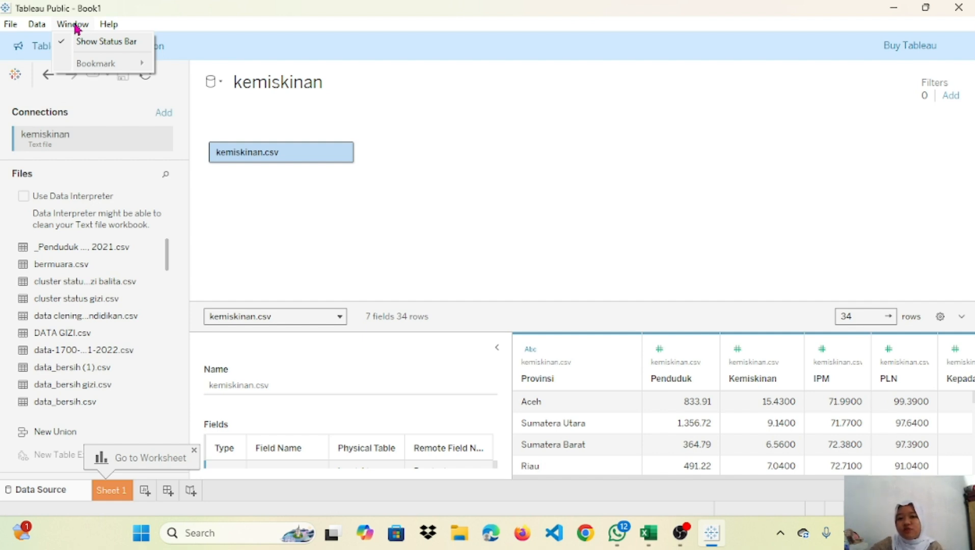
mouse_move(109, 25)
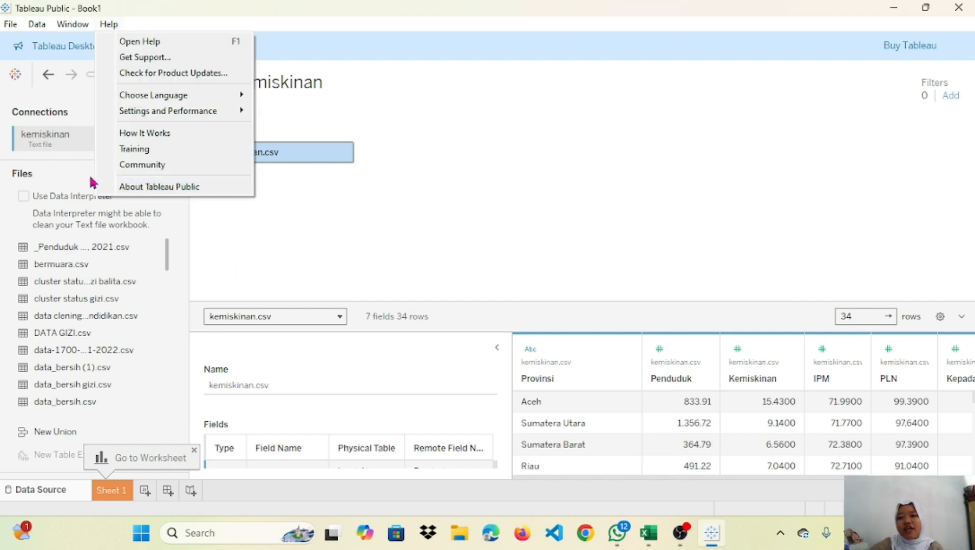
left_click(55, 128)
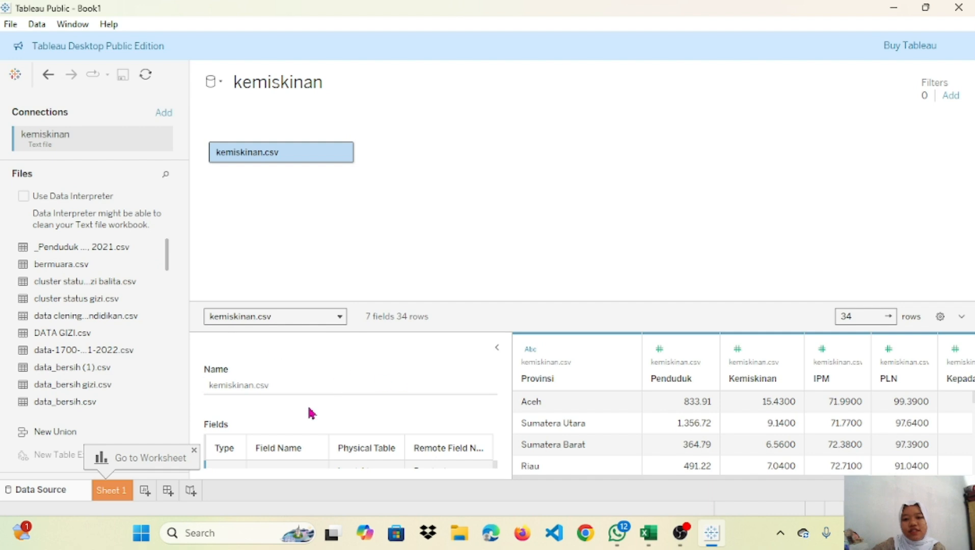
Step: Collapse the table details beside the data preview and go to the worksheet Sheet 1
left_click(497, 347)
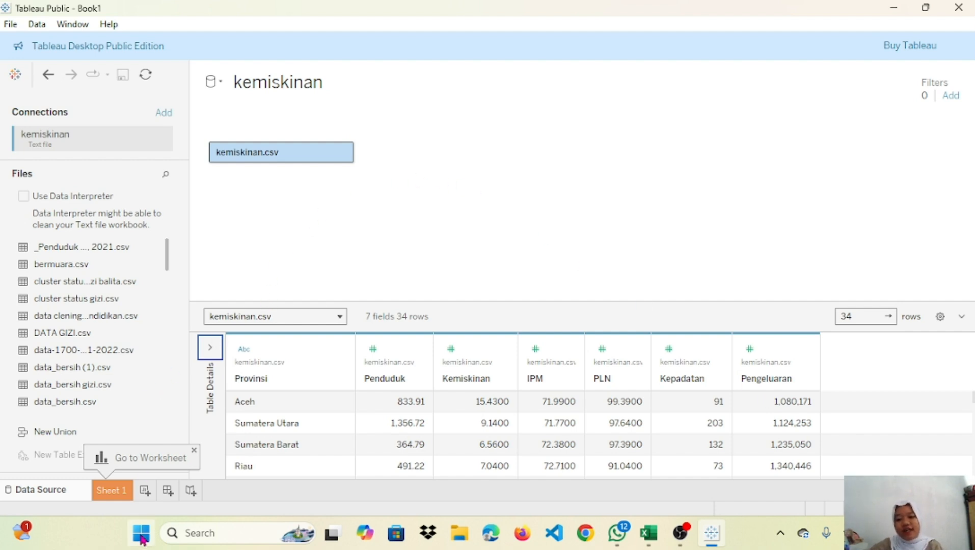
left_click(113, 494)
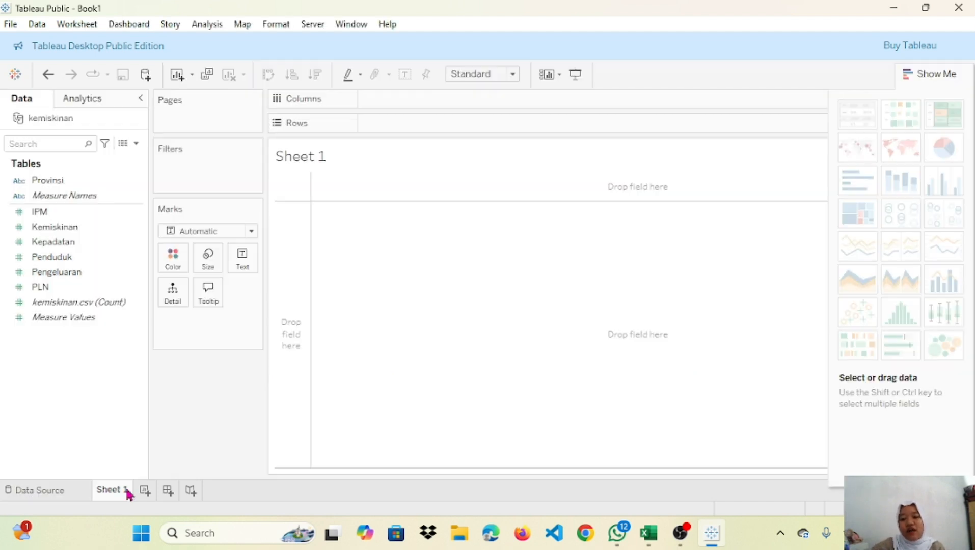
Step: Rename the worksheet Sheet 1 as TINGKAT KEMISKINAN DARI BEBERAPA FAKTOR
mouse_move(121, 494)
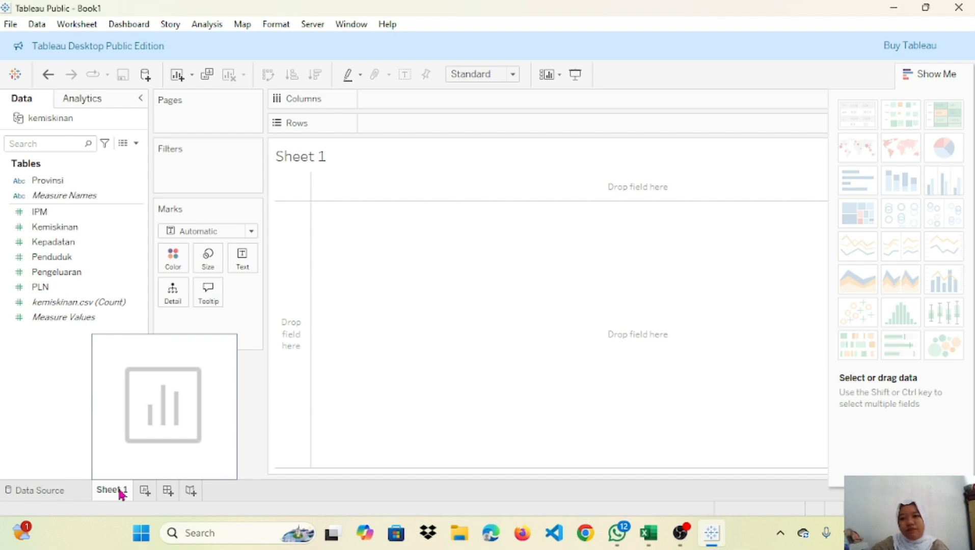
double_click(120, 490)
key("Caps_Lock")
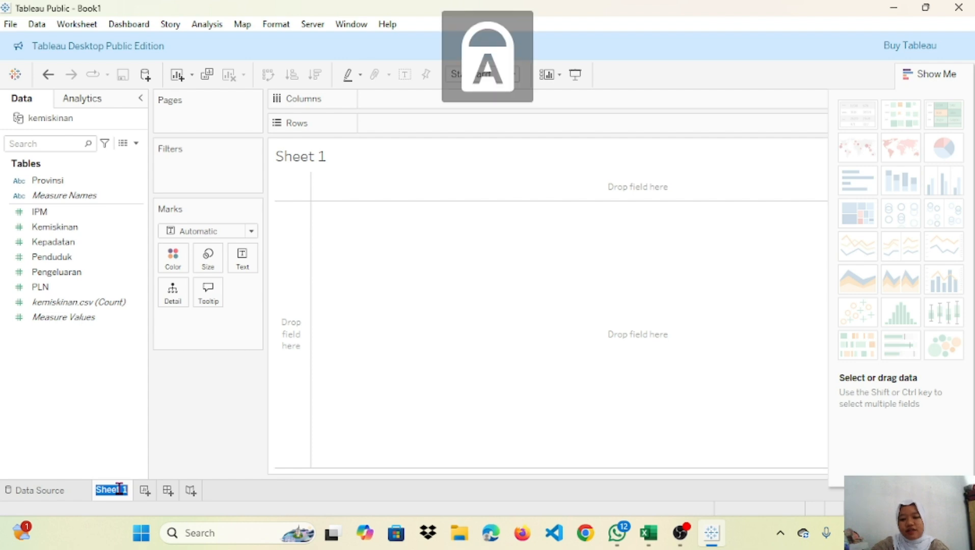
type("TING")
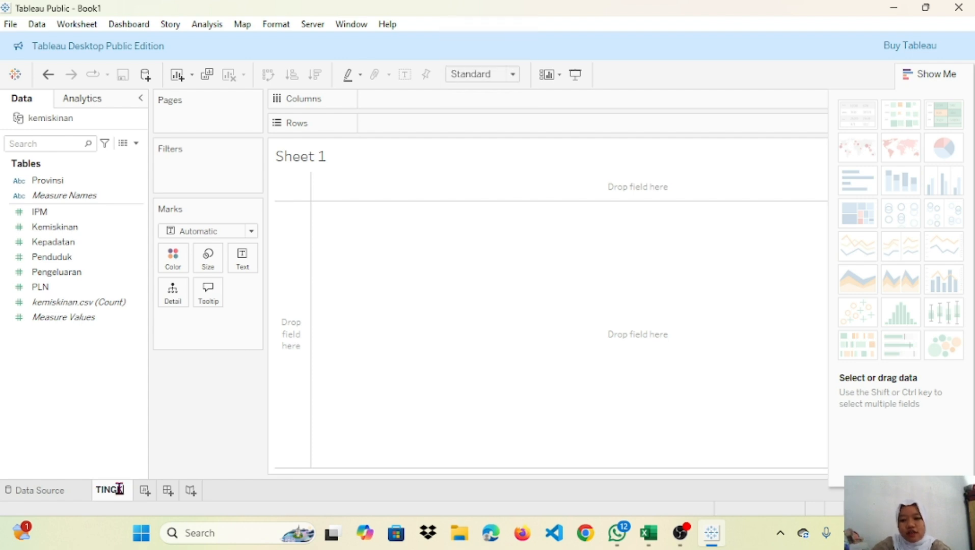
type("KAT")
key("Return")
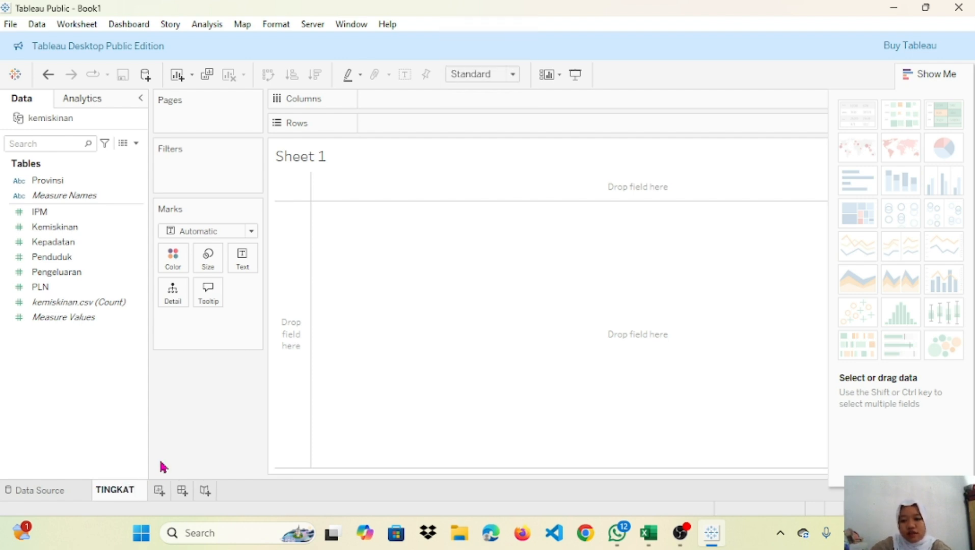
type("KEMIS")
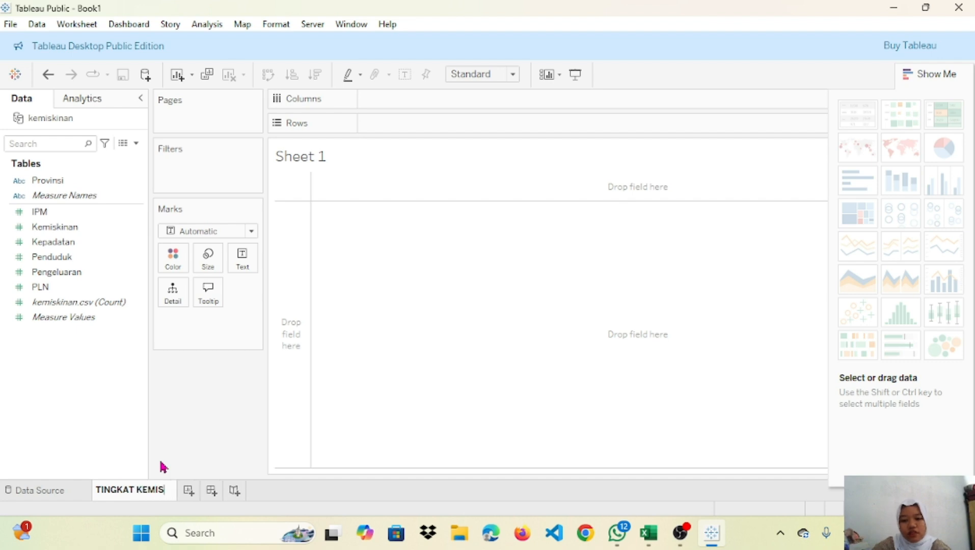
type("KINAN ")
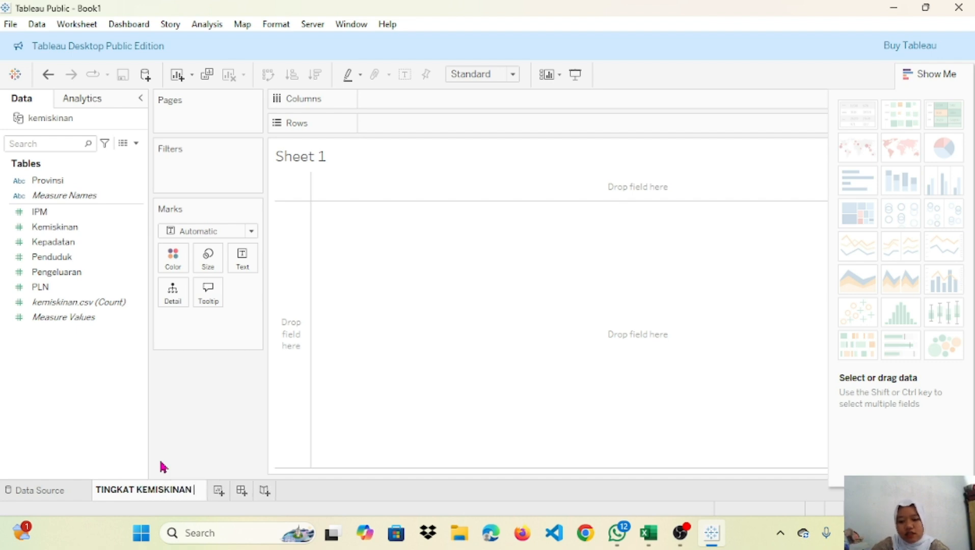
type("DARI BEBERAPA")
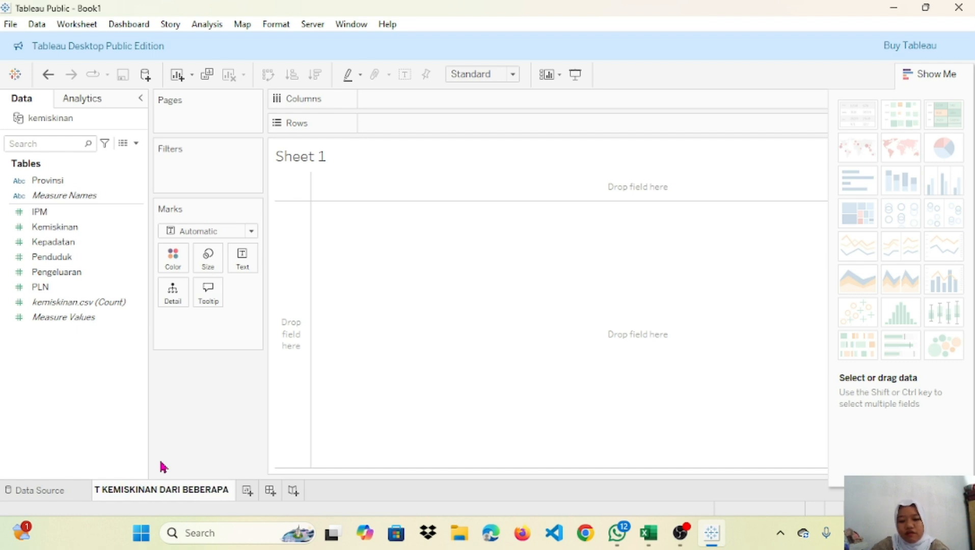
type(" FAKTOR")
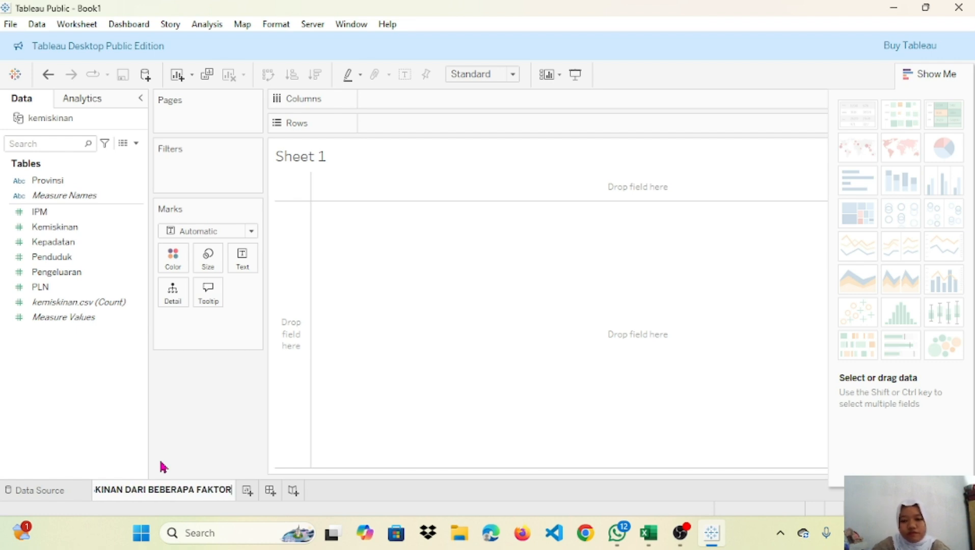
key("Return")
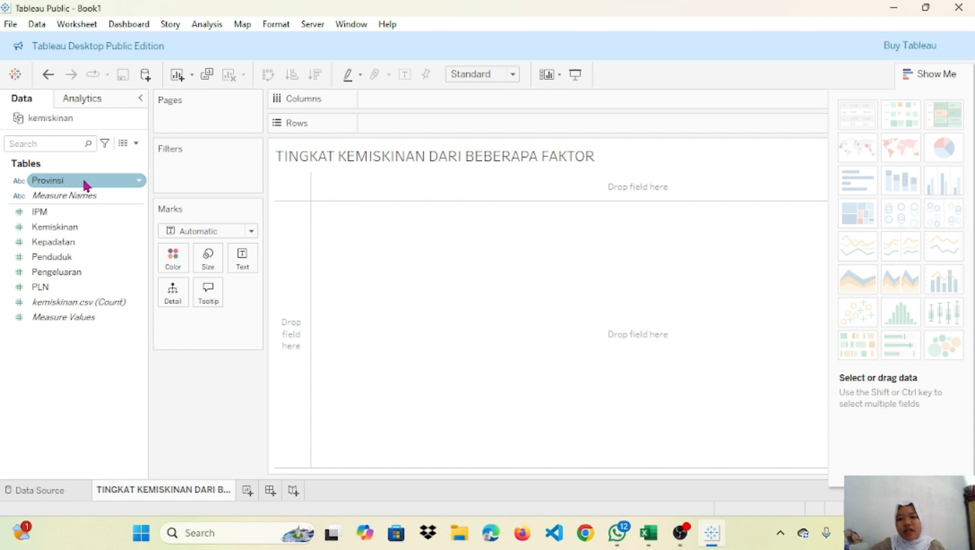
Step: Assign the State/Province geographic role to the Provinsi field
left_click(121, 184)
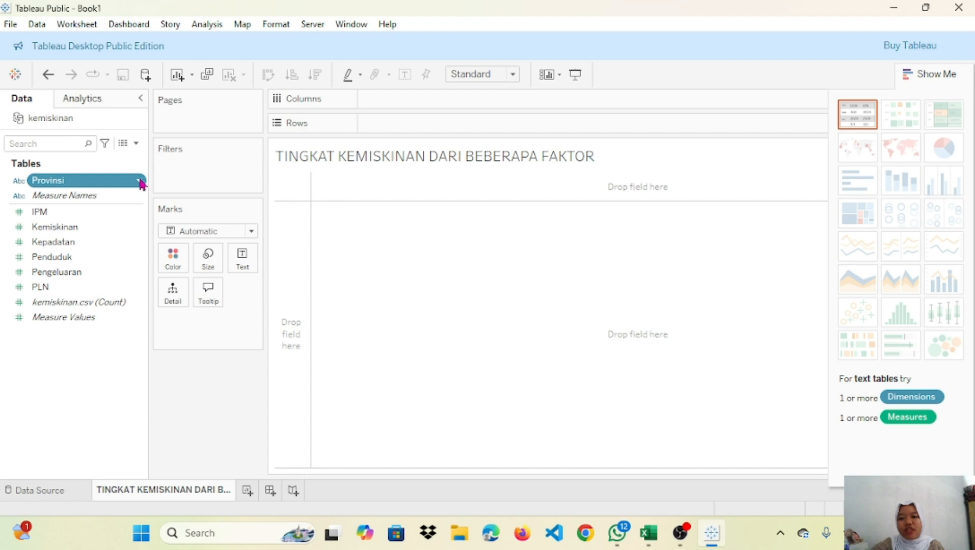
left_click(141, 182)
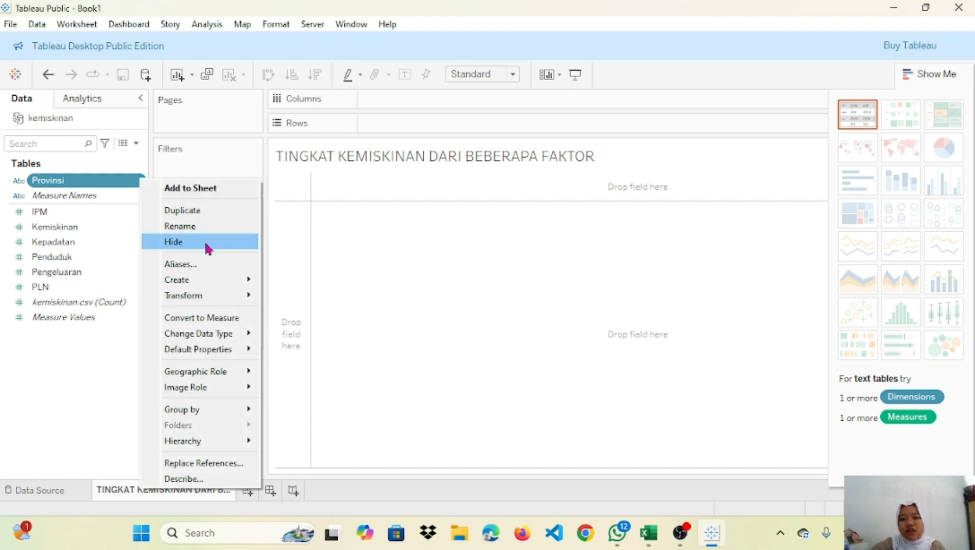
mouse_move(209, 377)
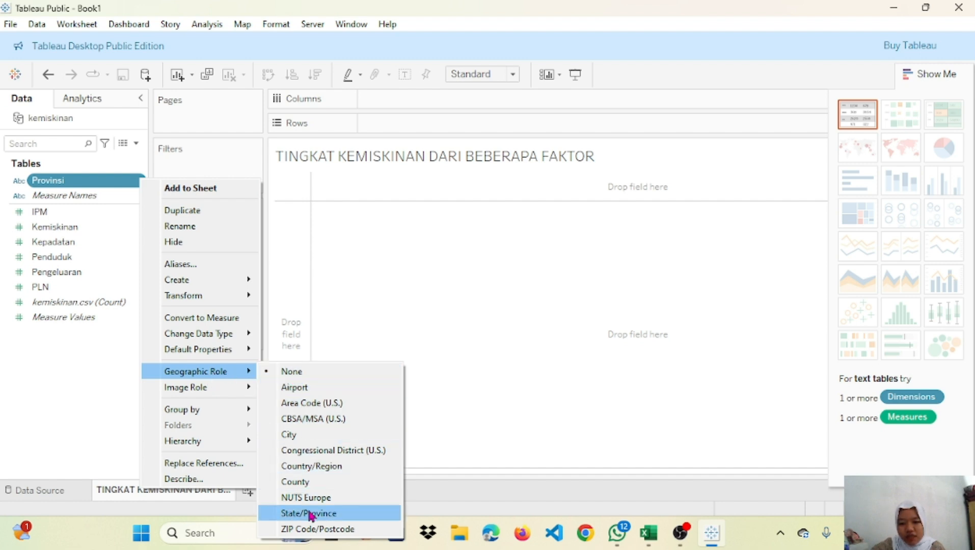
left_click(310, 514)
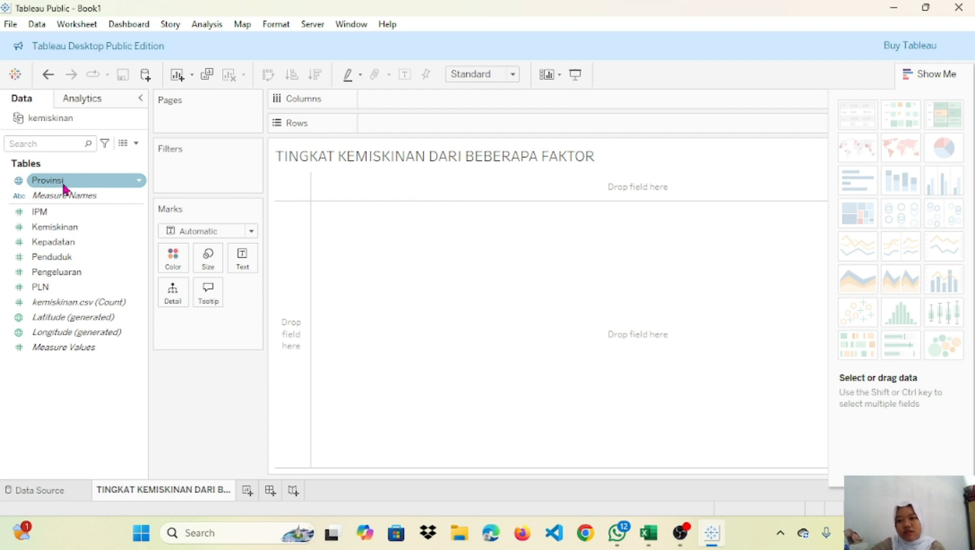
Step: Place the Provinsi field on Rows and look through the list of provinces in the view
left_click_drag(64, 188, 408, 131)
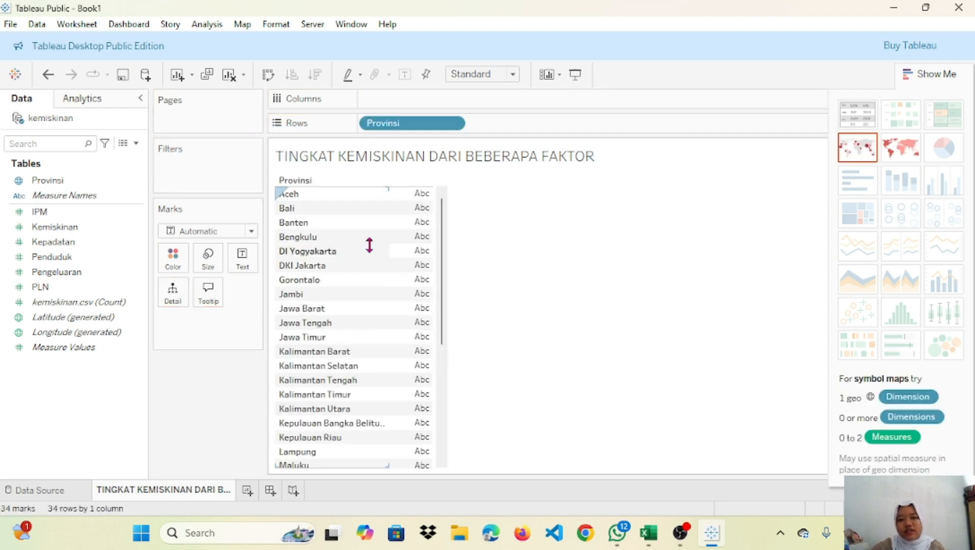
scroll(367, 246, "down", 5)
scroll(367, 245, "up", 5)
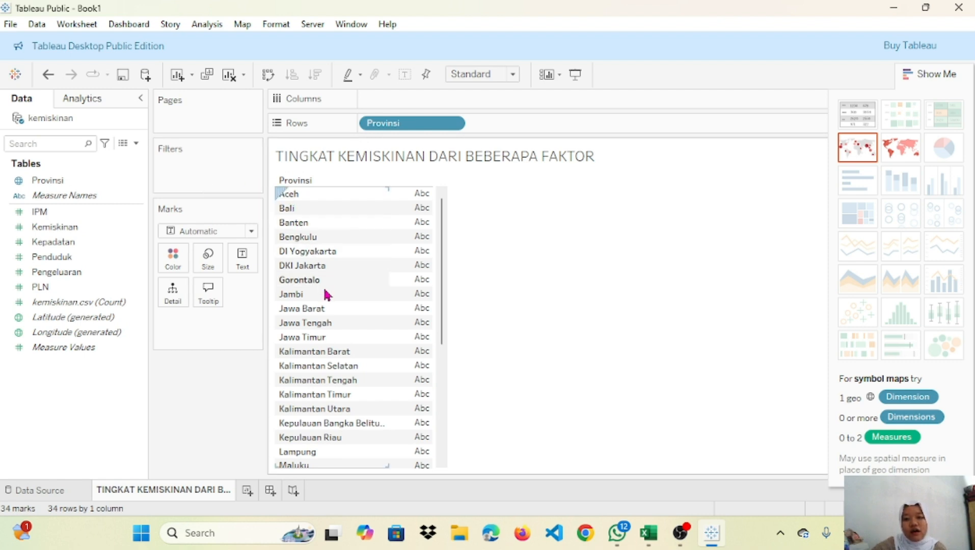
scroll(344, 314, "down", 1)
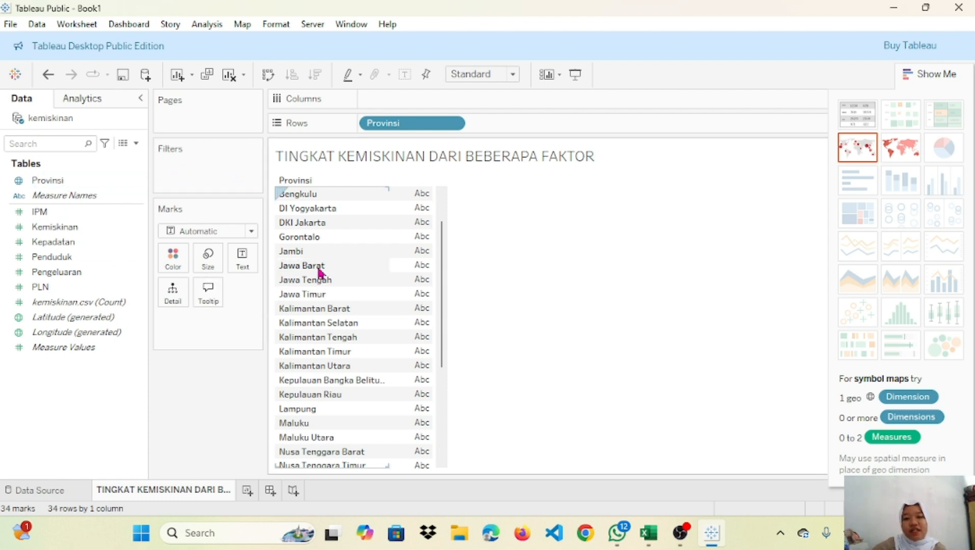
scroll(317, 274, "up", 1)
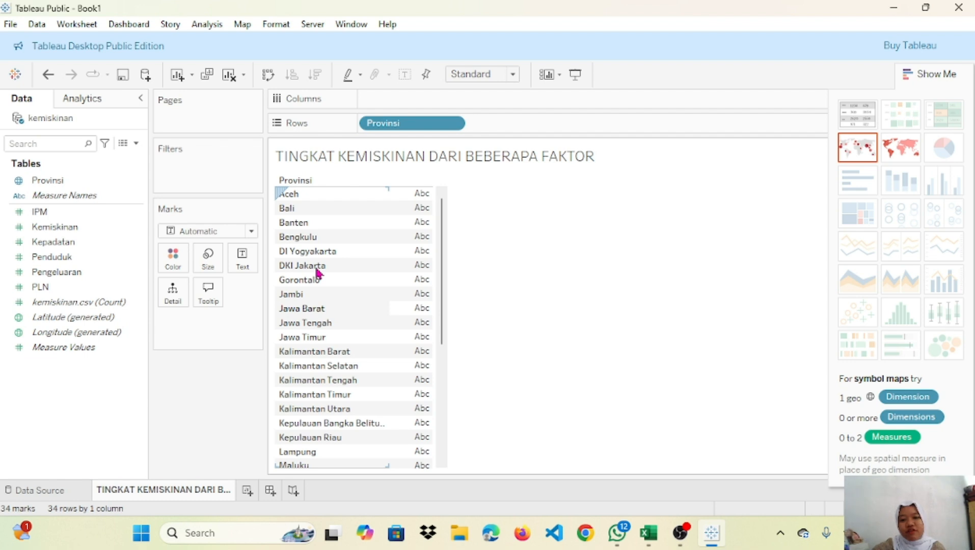
scroll(317, 273, "down", 5)
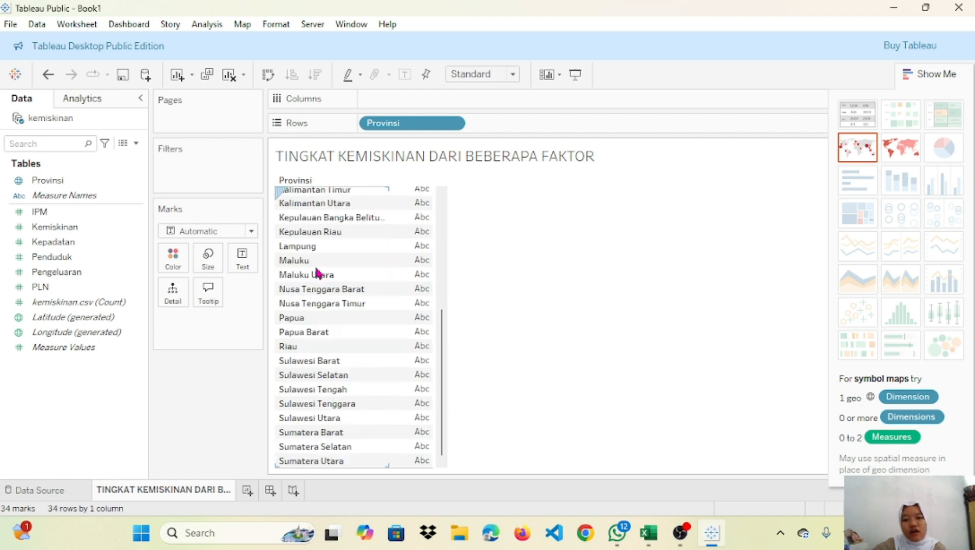
Step: Add the IPM, Kemiskinan, Kepadatan, Penduduk, Pengeluaran and PLN measures as Detail on the marks
scroll(317, 274, "up", 1)
scroll(317, 274, "down", 1)
scroll(316, 273, "up", 5)
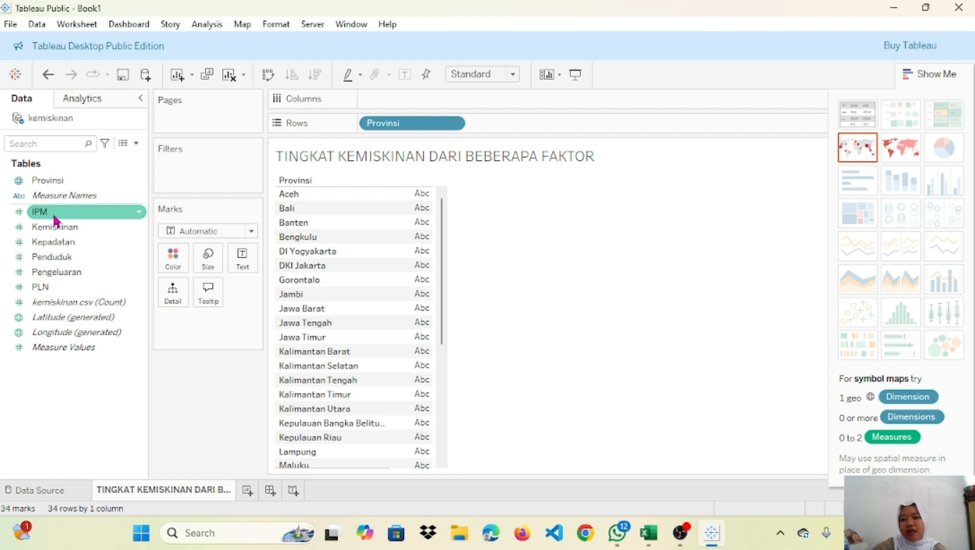
left_click_drag(53, 213, 175, 296)
left_click_drag(76, 226, 173, 295)
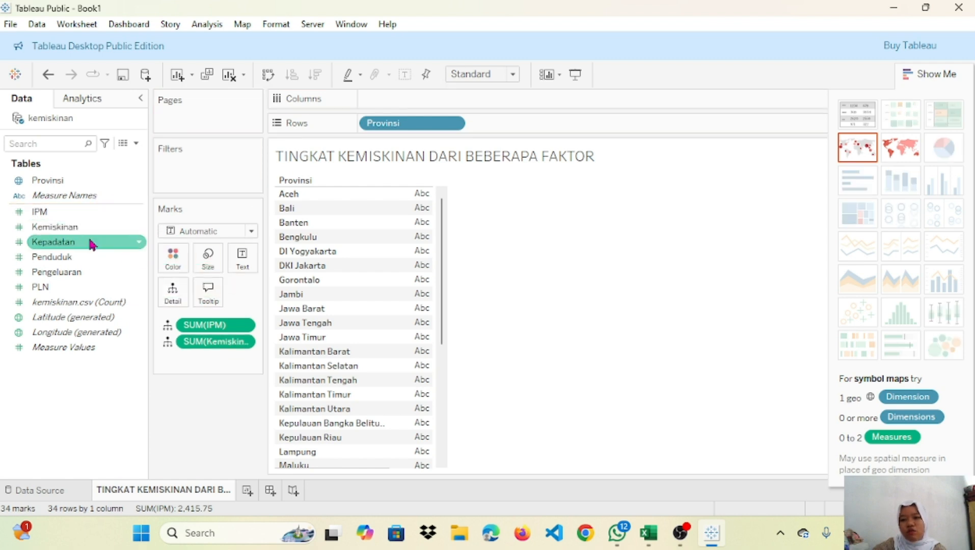
left_click_drag(91, 244, 179, 287)
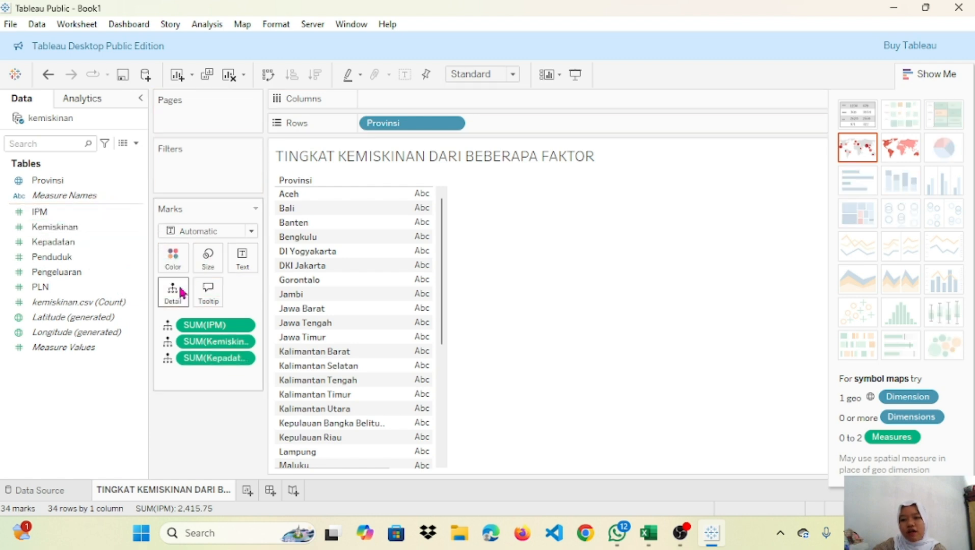
left_click(87, 259)
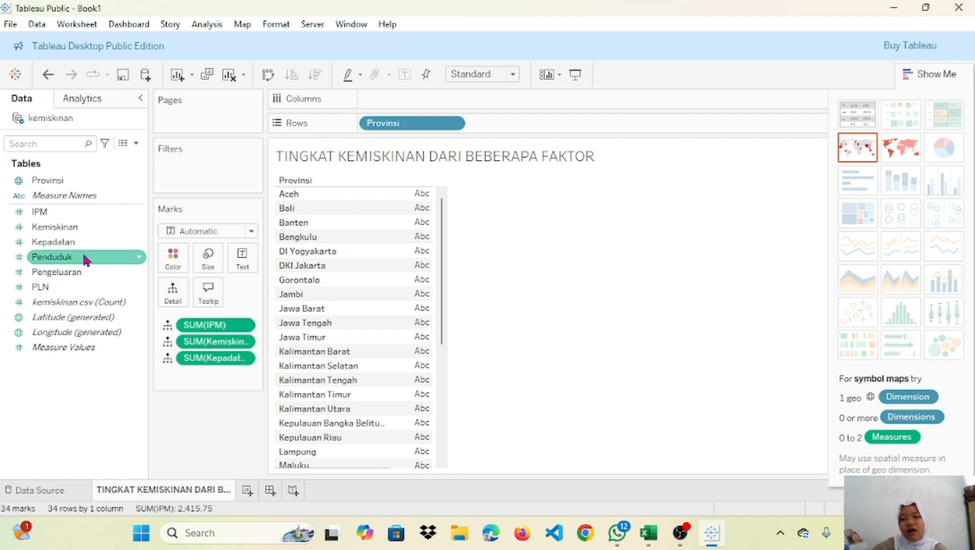
left_click_drag(85, 261, 174, 286)
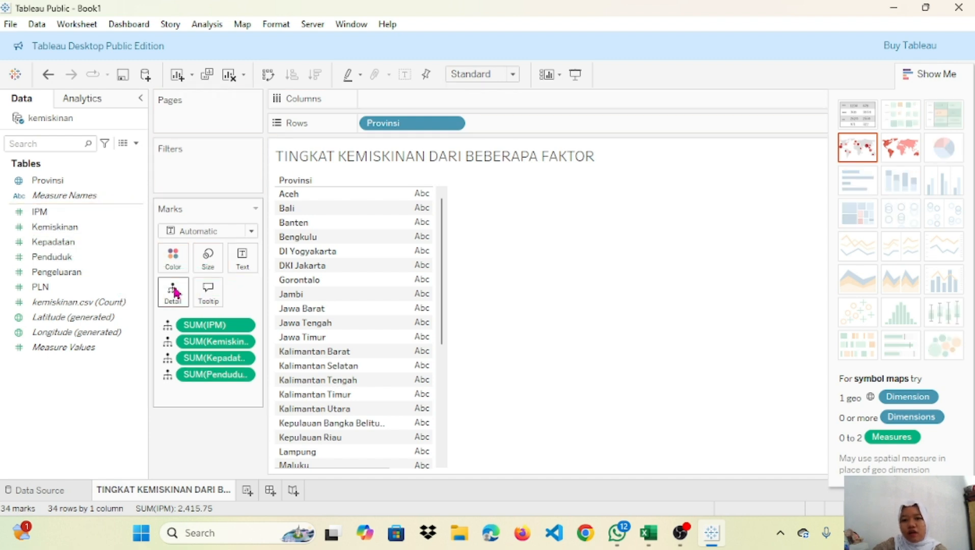
left_click_drag(79, 272, 174, 286)
left_click(84, 286)
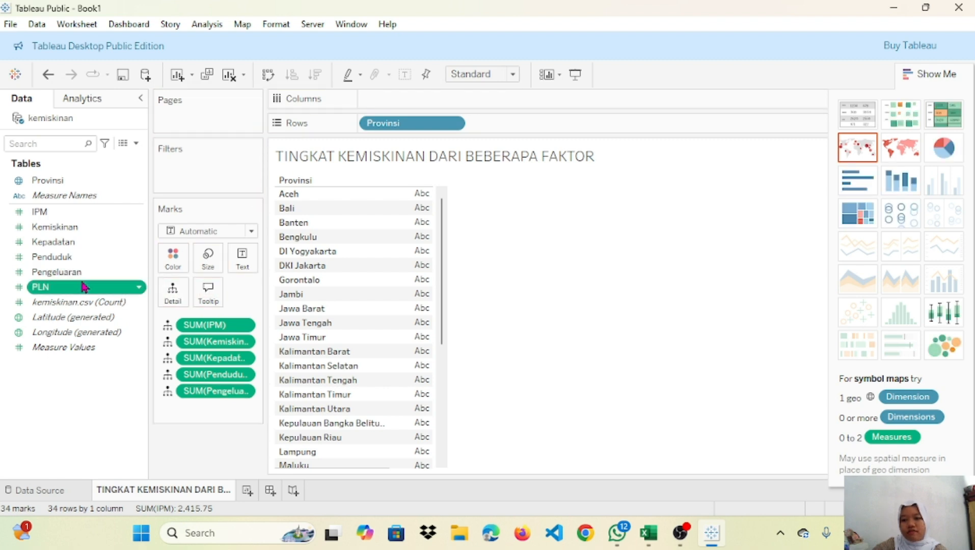
left_click_drag(84, 287, 181, 289)
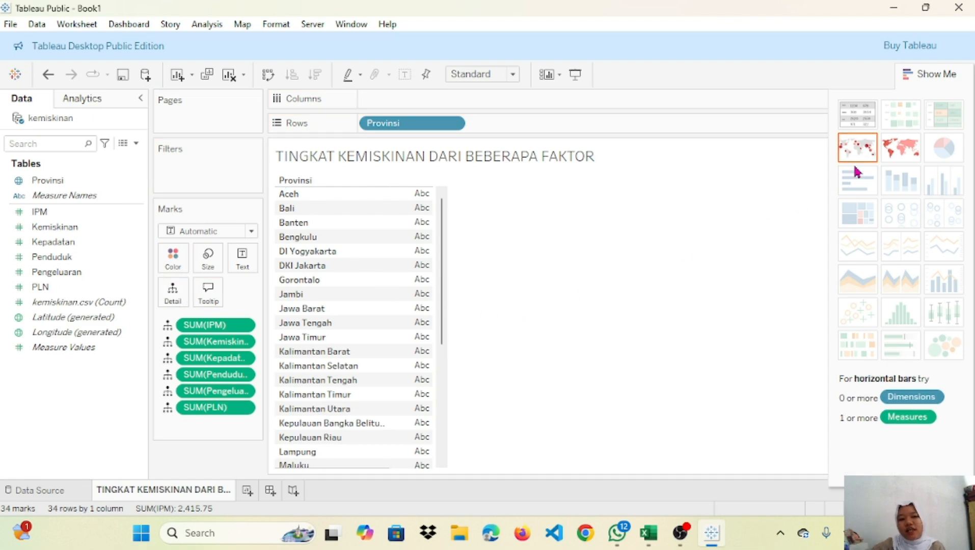
Step: Turn the province list into a filled map and check the measure details of individual provinces
left_click(898, 151)
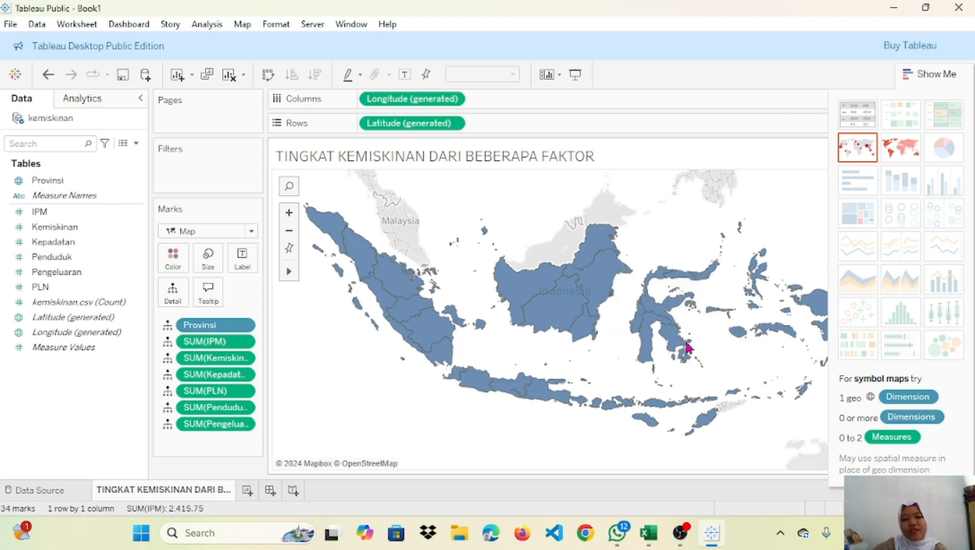
mouse_move(326, 226)
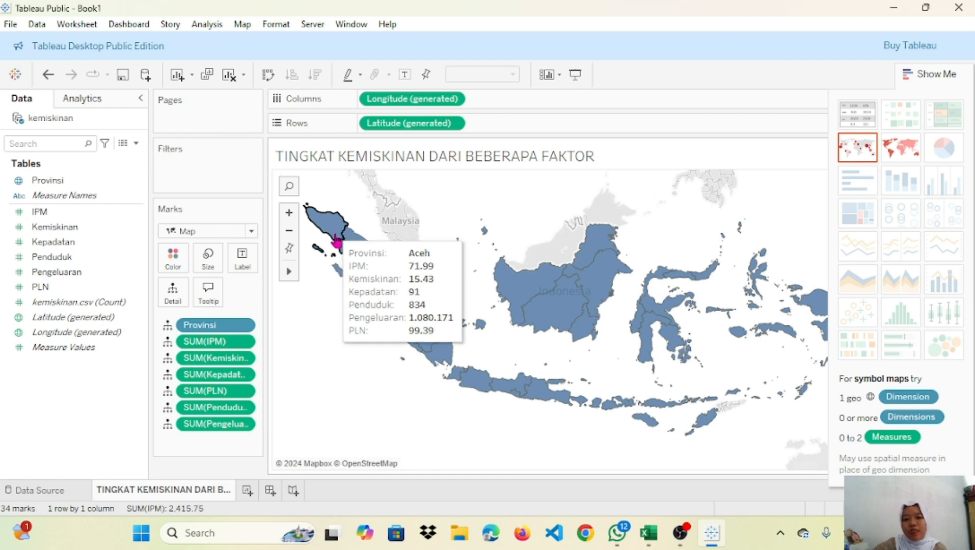
mouse_move(422, 346)
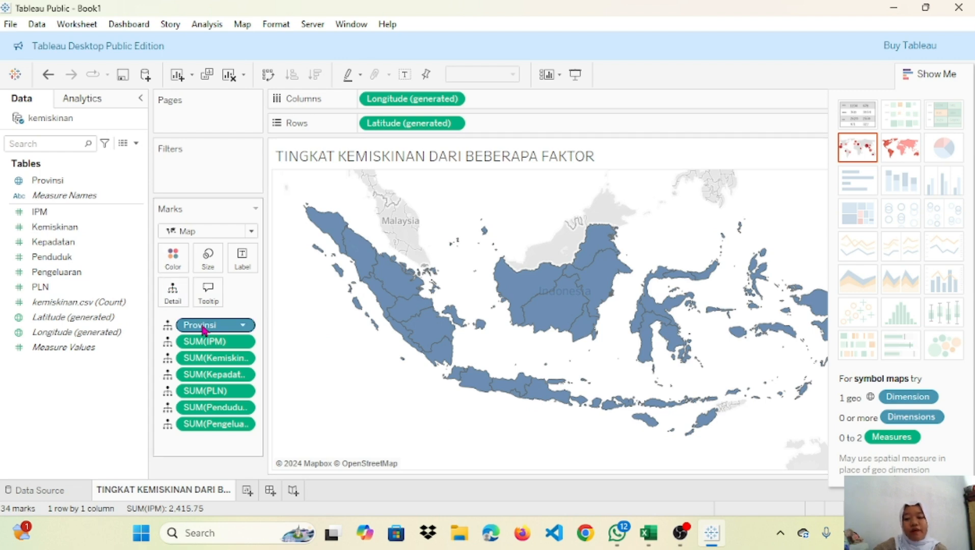
Step: Color the map by Provinsi and label each area with its Provinsi name
left_click_drag(204, 329, 178, 269)
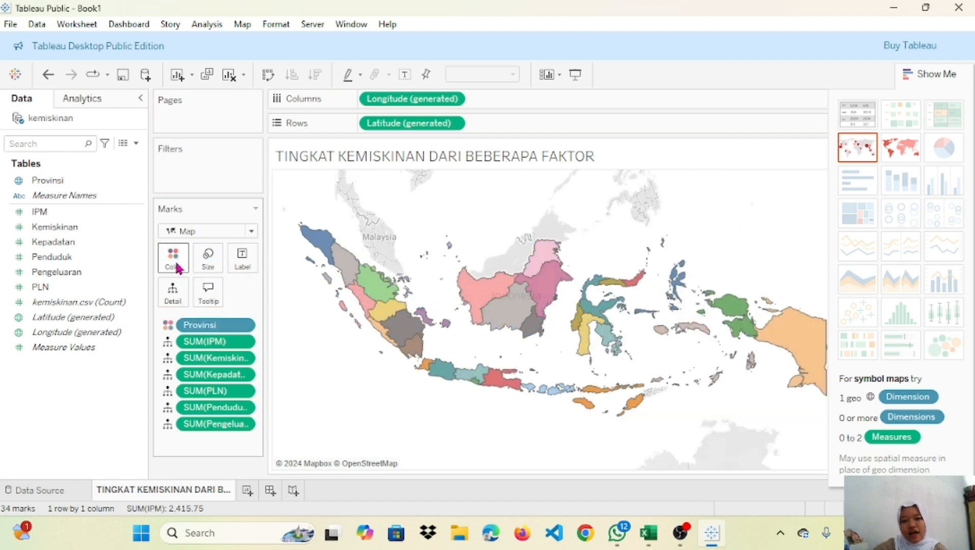
mouse_move(482, 316)
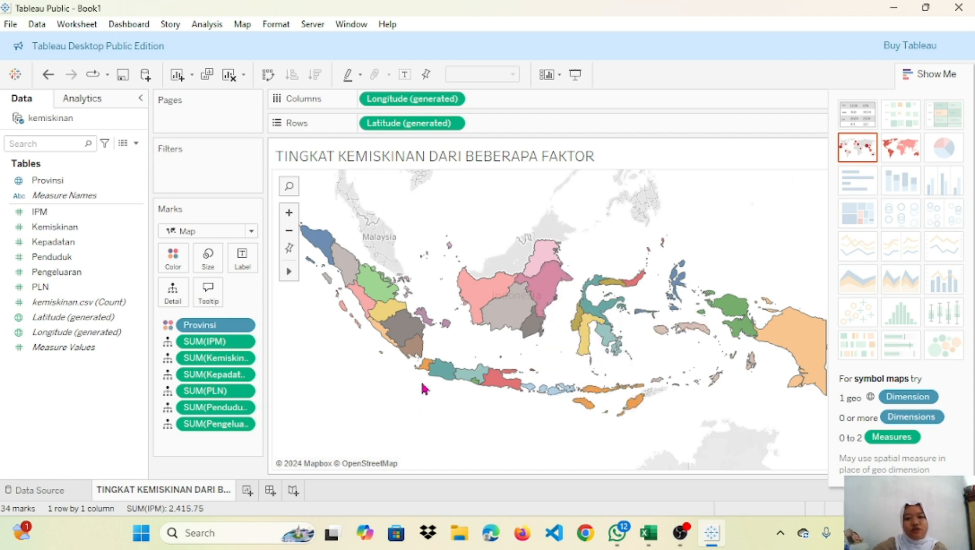
mouse_move(367, 312)
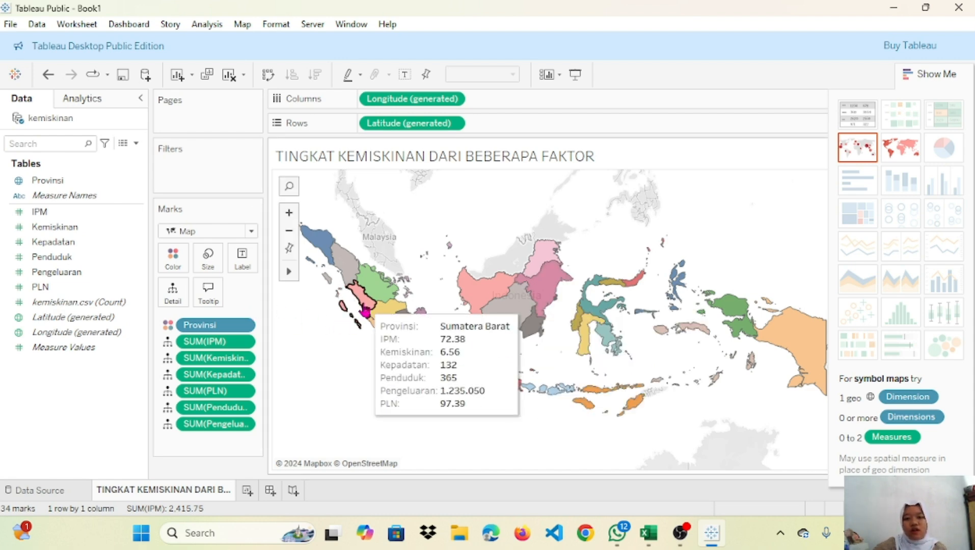
mouse_move(372, 294)
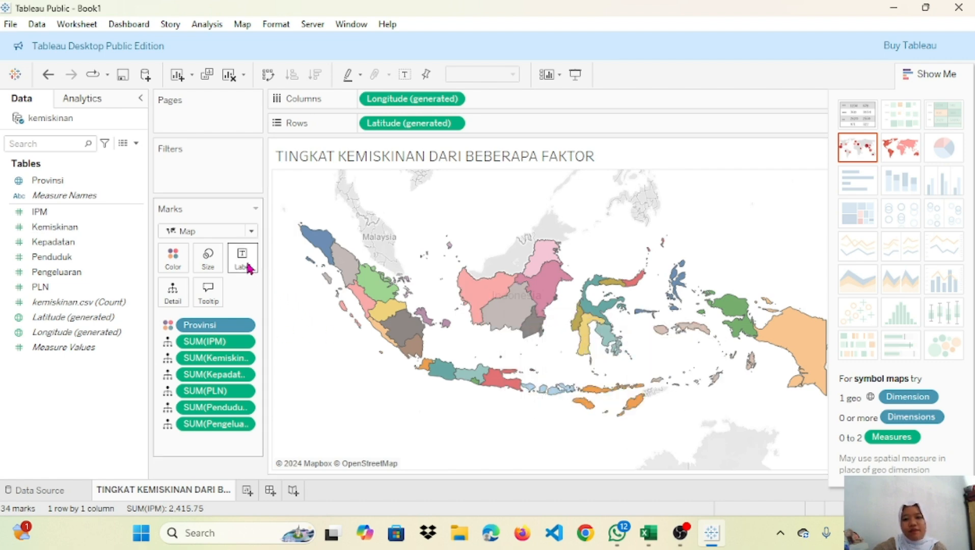
left_click(105, 181)
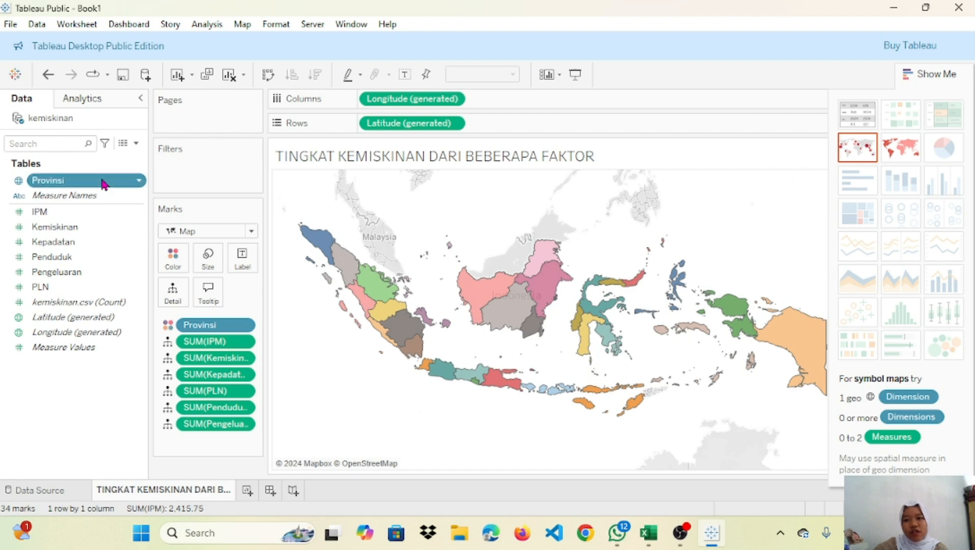
left_click_drag(103, 184, 245, 260)
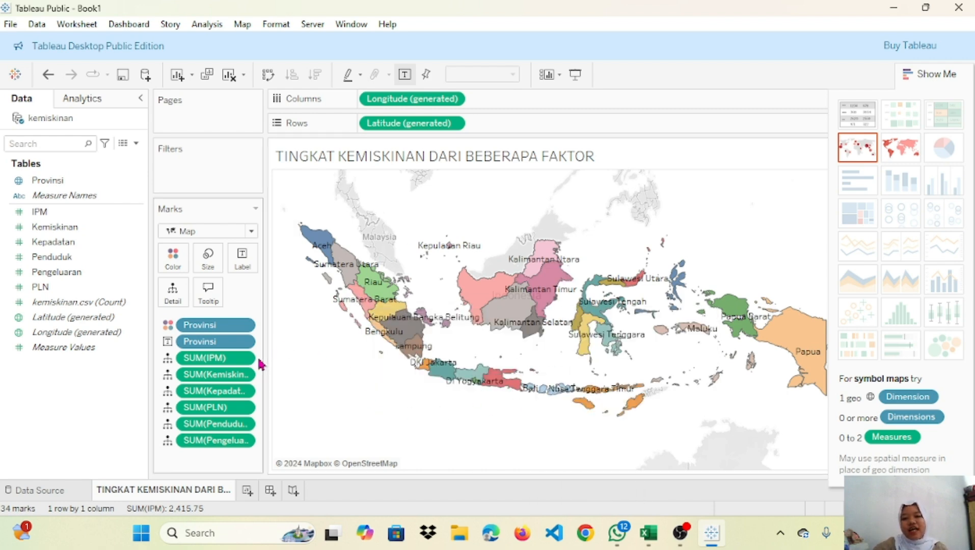
Step: Add a new worksheet and rename it KEMISKINAN DAN IPM
left_click(245, 491)
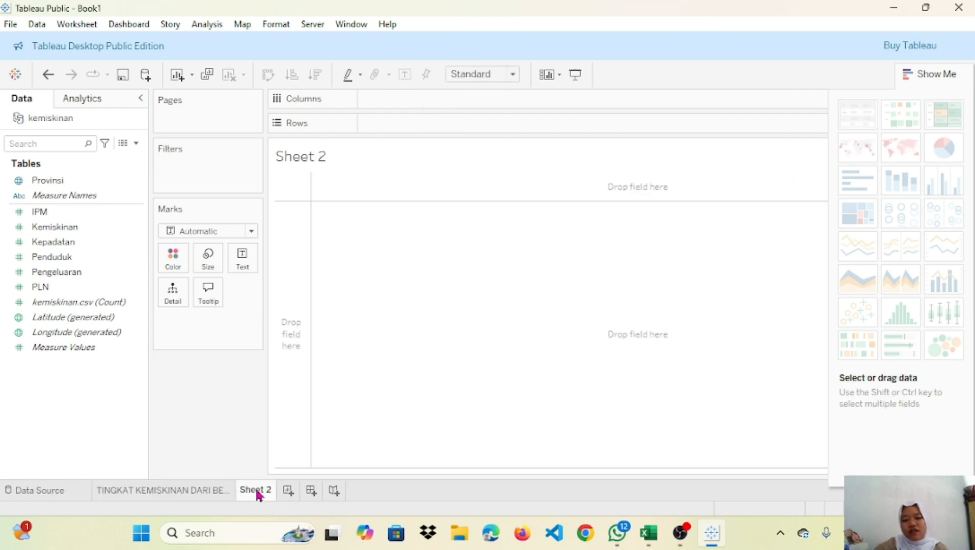
double_click(257, 490)
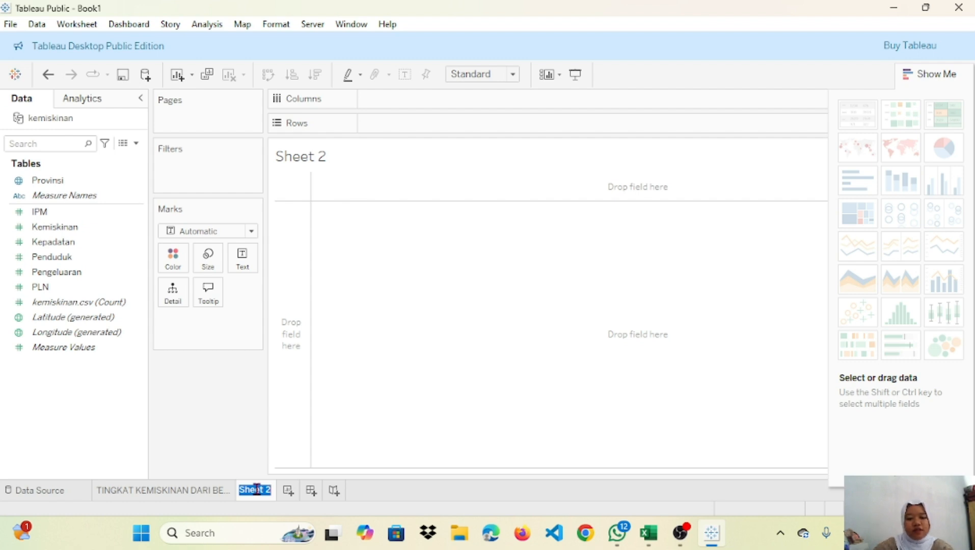
key("Caps_Lock")
key("Caps_Lock")
type("K")
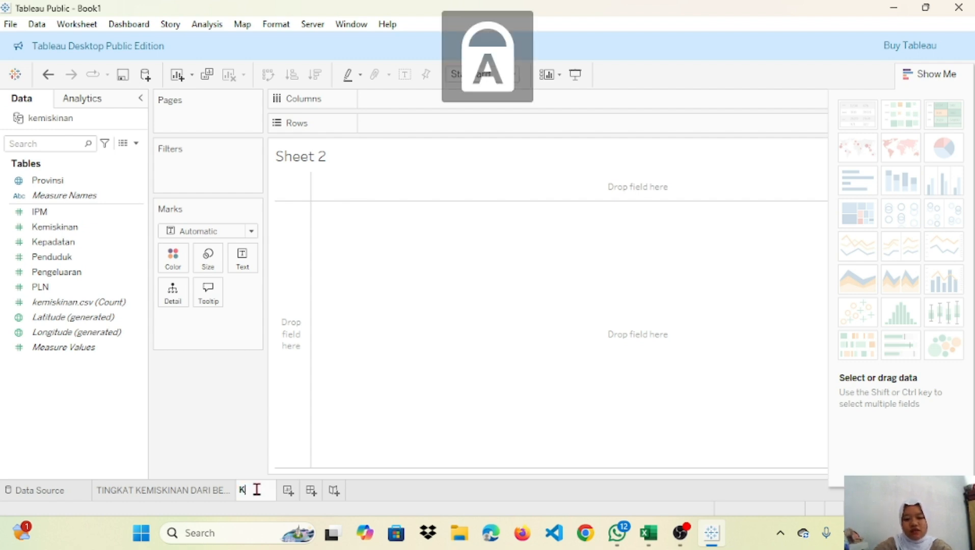
type("EMISKIN")
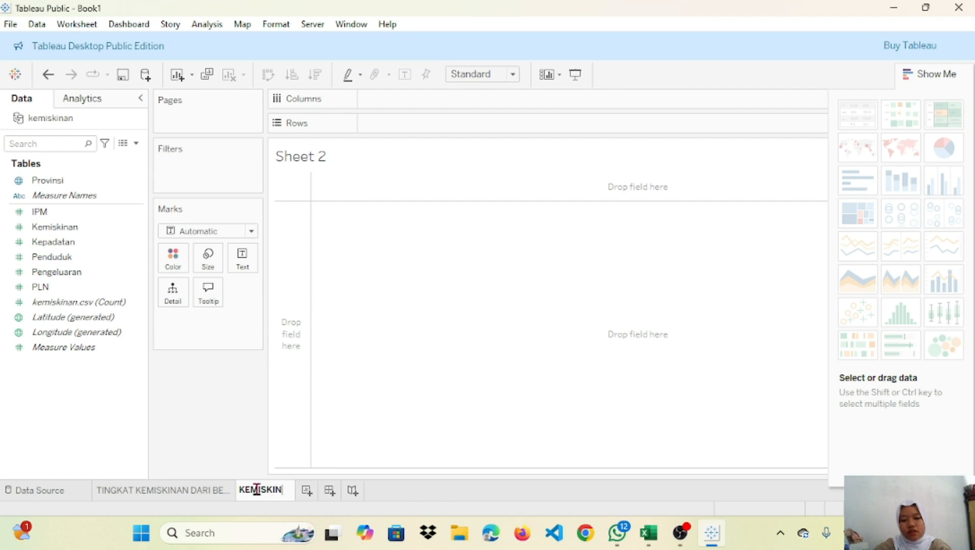
type("AN DAN ")
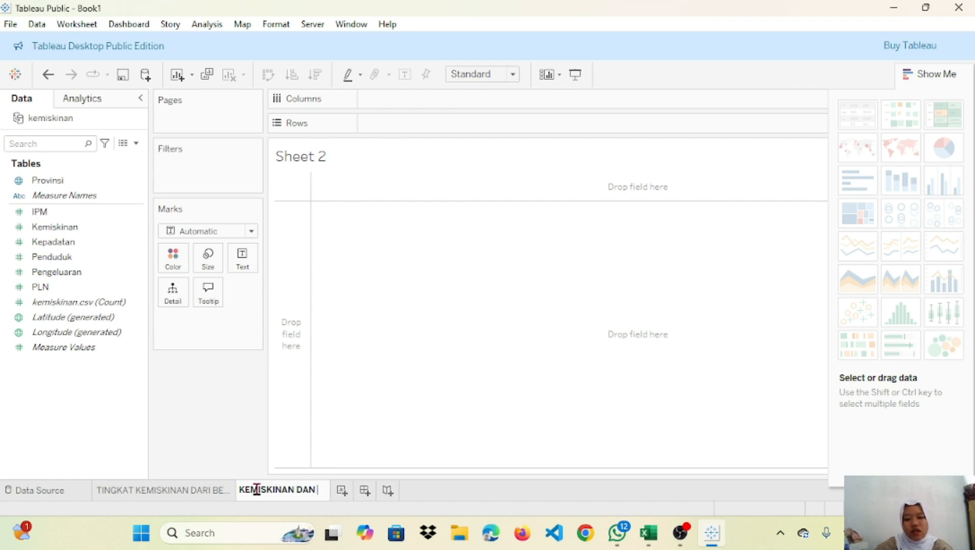
type("IPM")
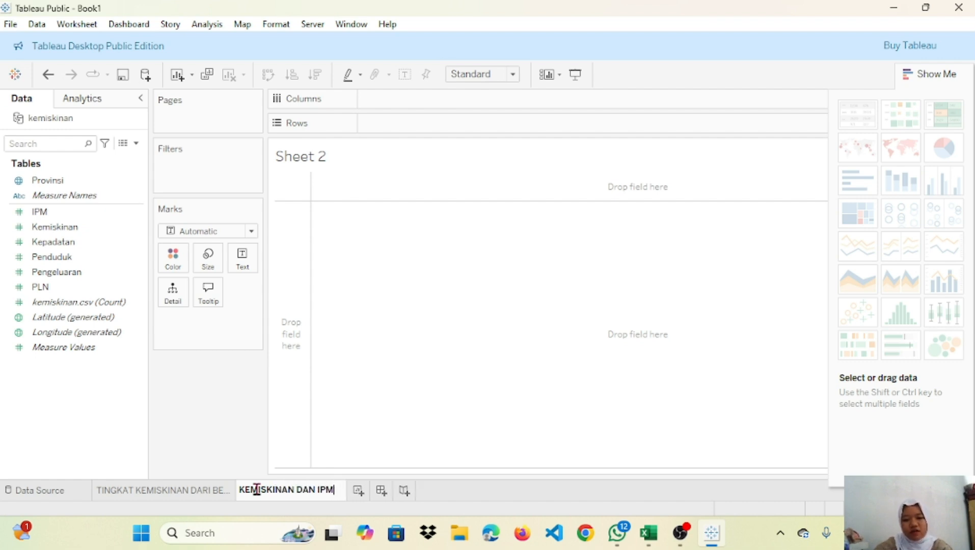
key("Return")
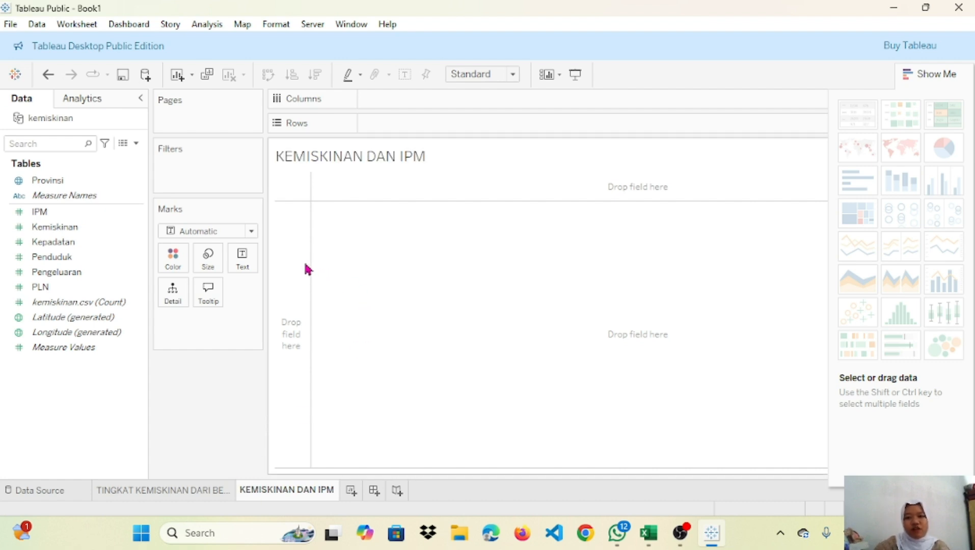
Step: Create a calculated field named KEMISKINAN DAN IPM
left_click(57, 184)
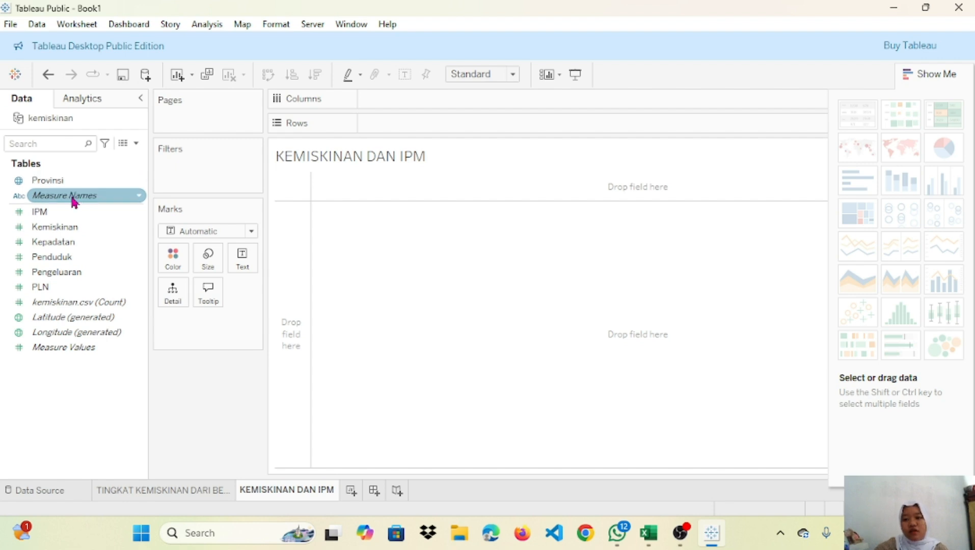
right_click(90, 391)
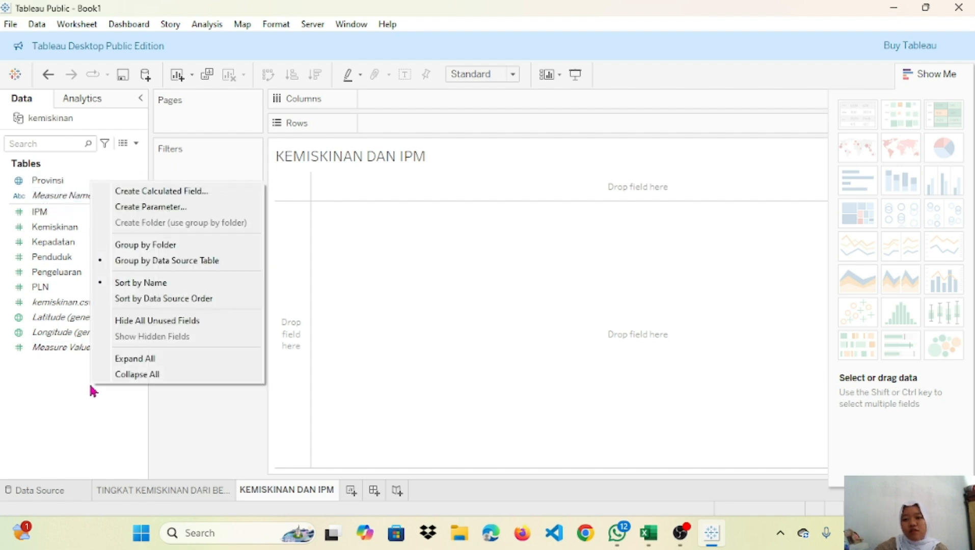
left_click(161, 194)
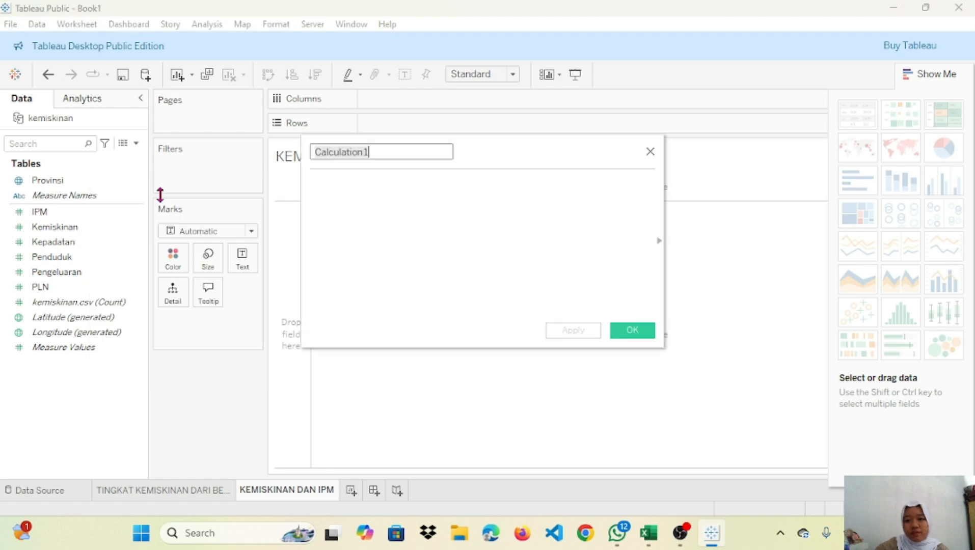
key("BackSpace")
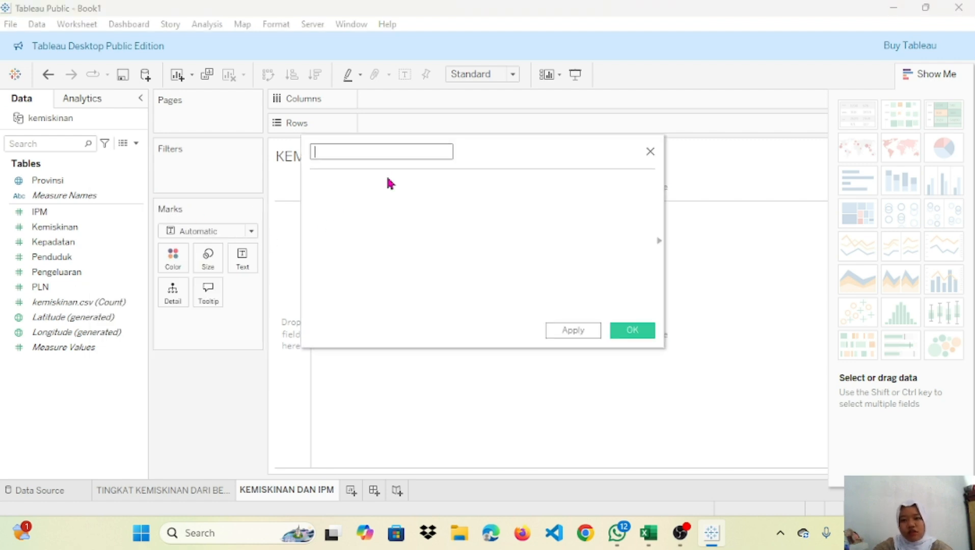
type("KEMISKI")
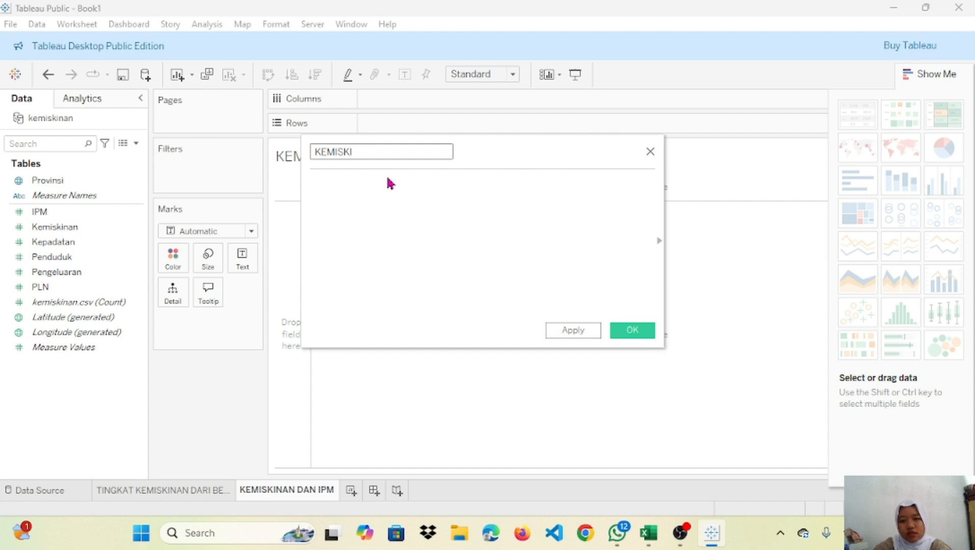
type("NAN ")
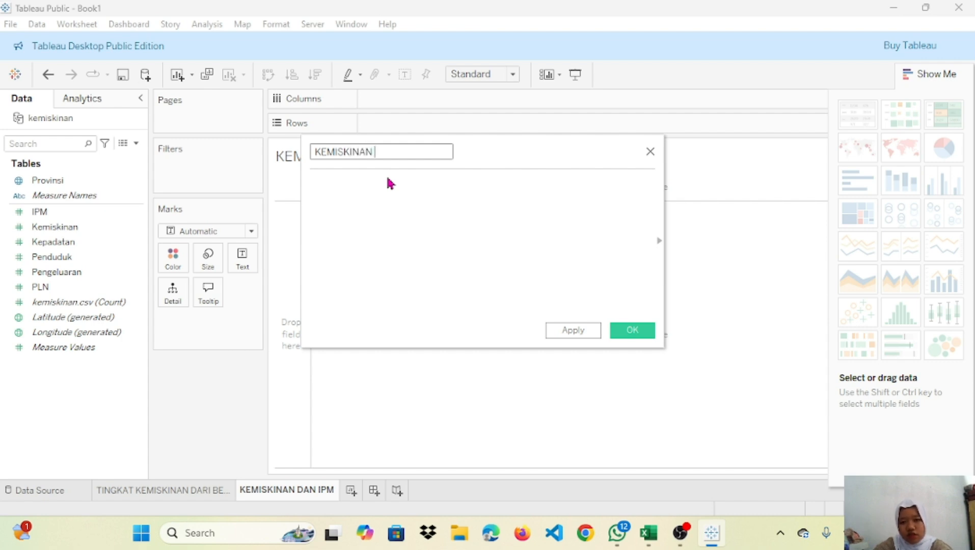
type("DAN I")
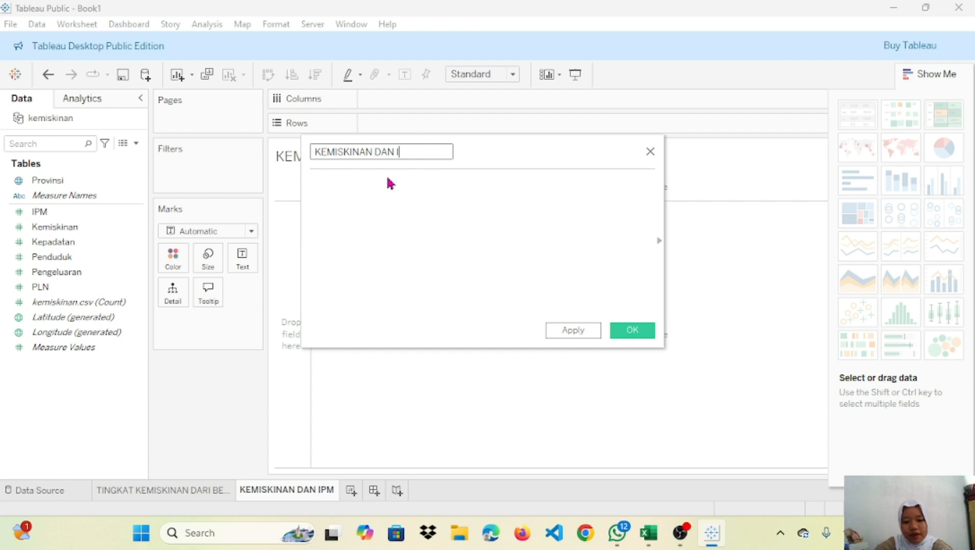
type("PM")
key("Caps_Lock")
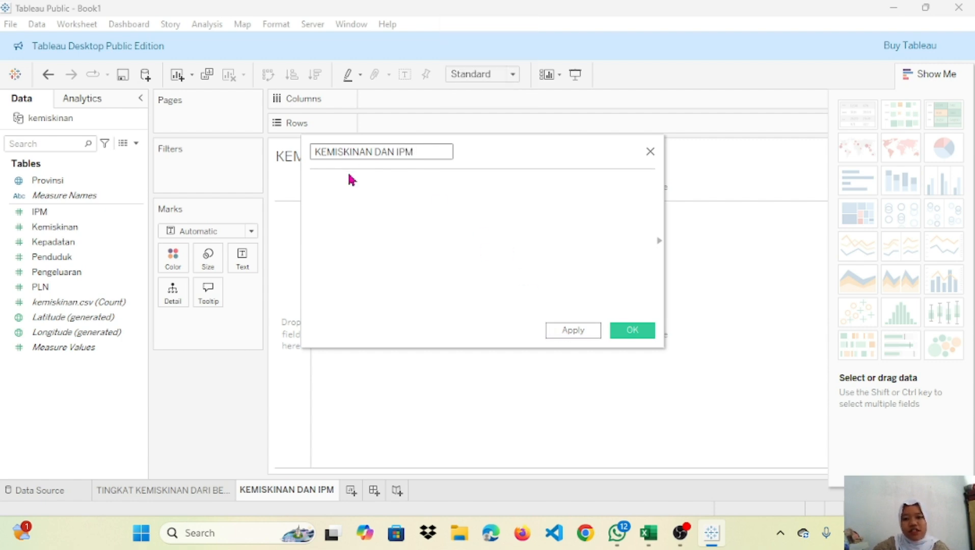
Step: Define the KEMISKINAN DAN IPM calculation as SUM([Kemiskinan])+SUM([IPM]) and save the field
left_click(324, 180)
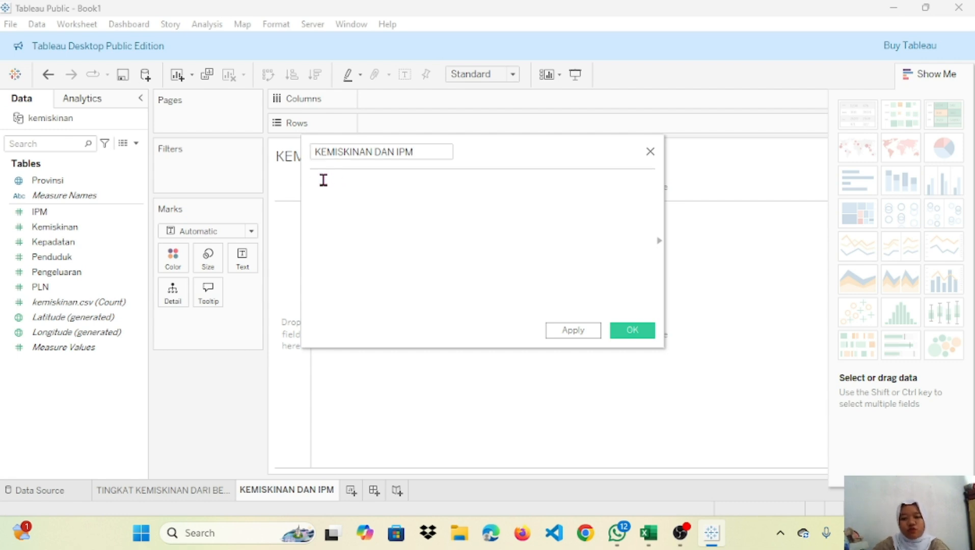
type("sum")
key("Return")
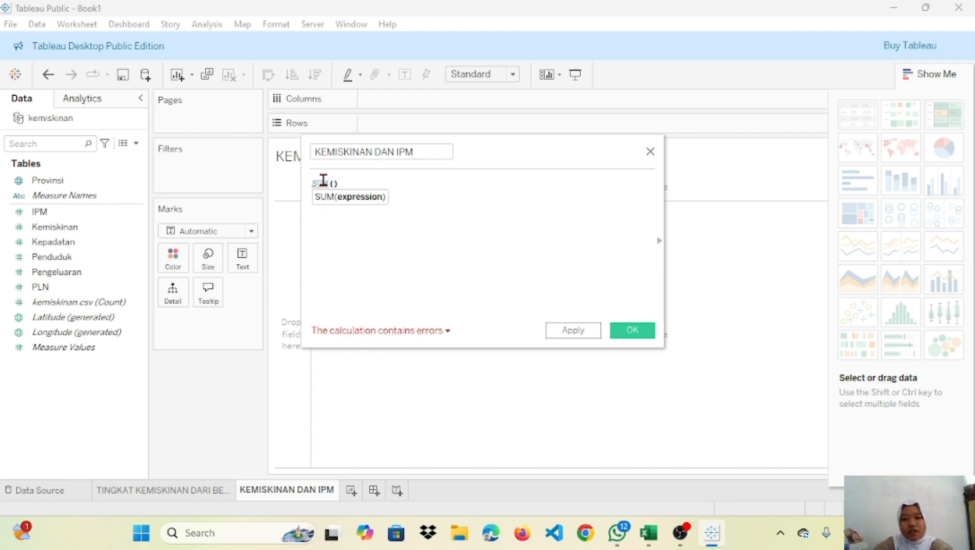
type("k")
key("Return")
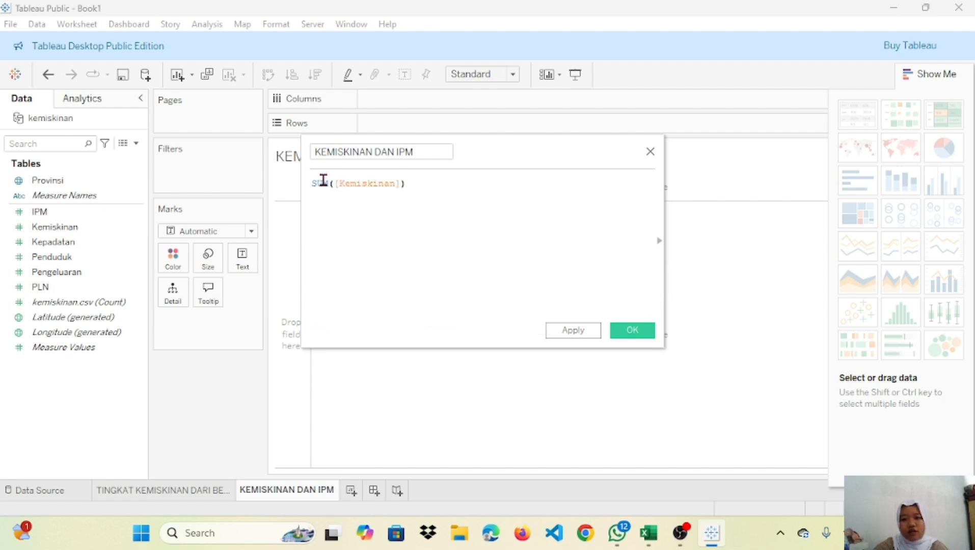
type("+sum")
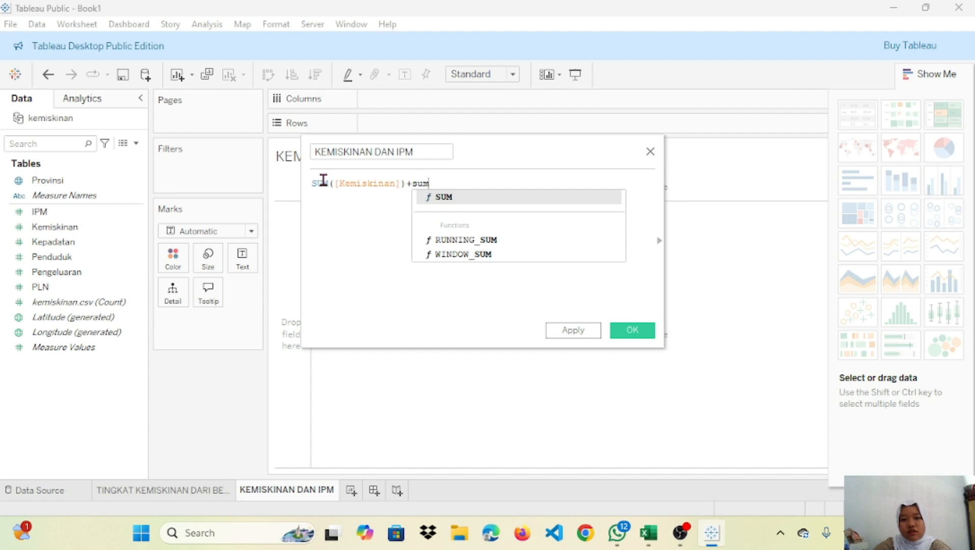
key("Return")
type("ipm")
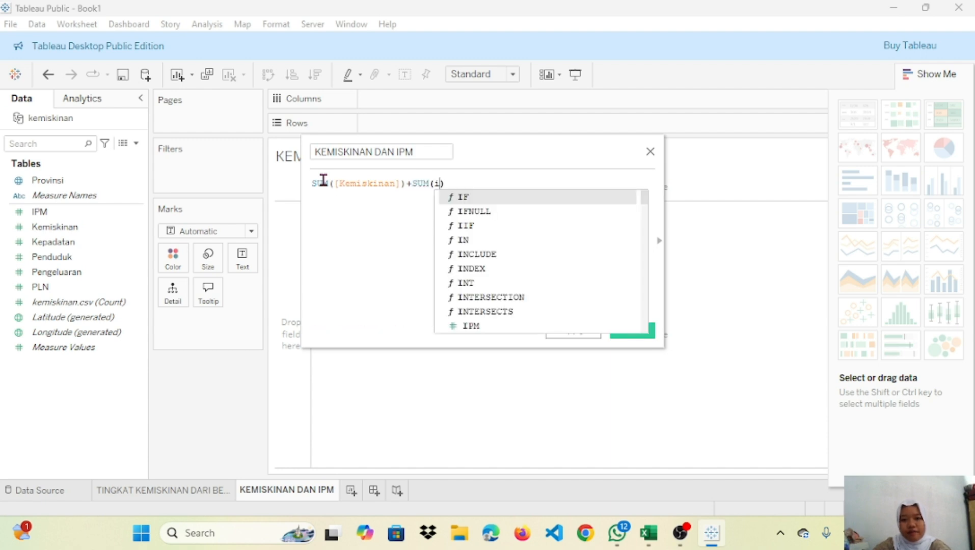
key("BackSpace")
key("BackSpace")
type("p")
key("Return")
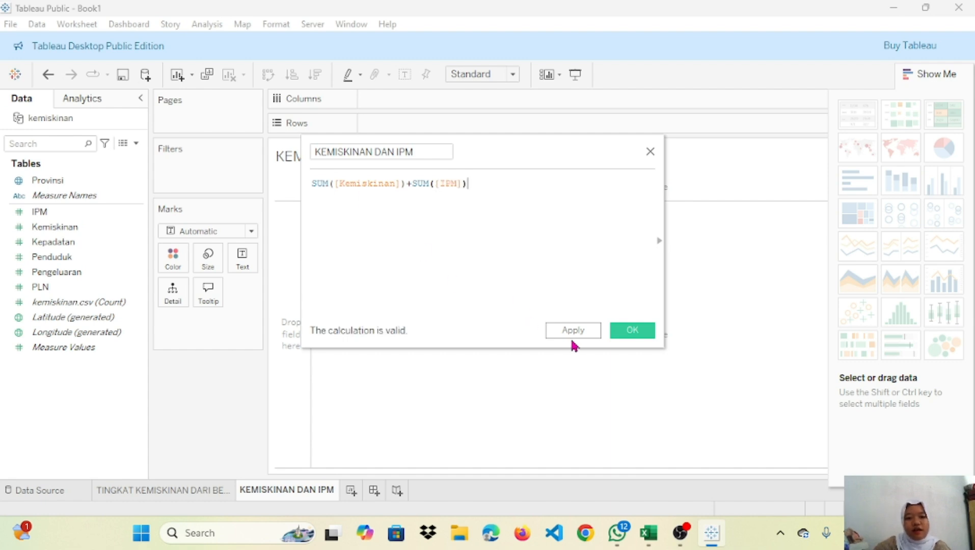
left_click(572, 334)
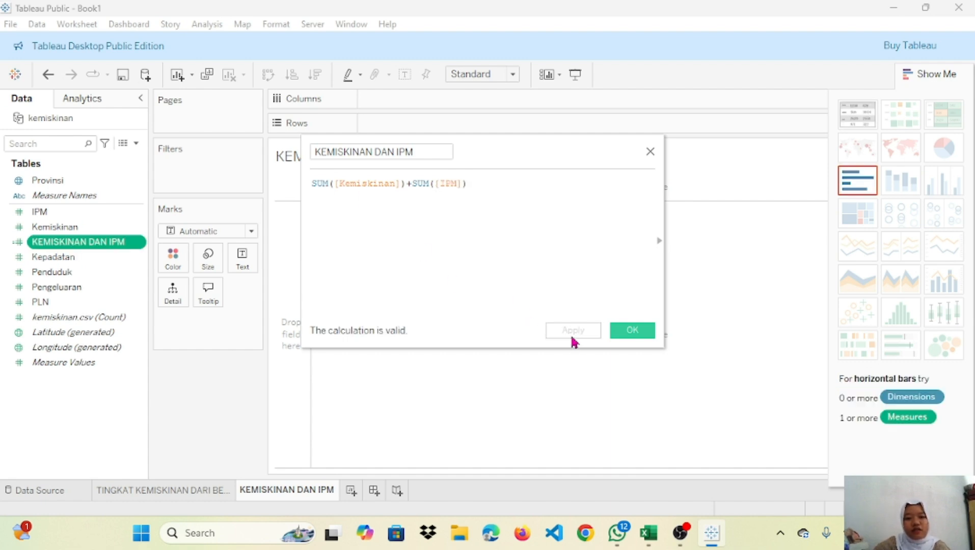
left_click(632, 331)
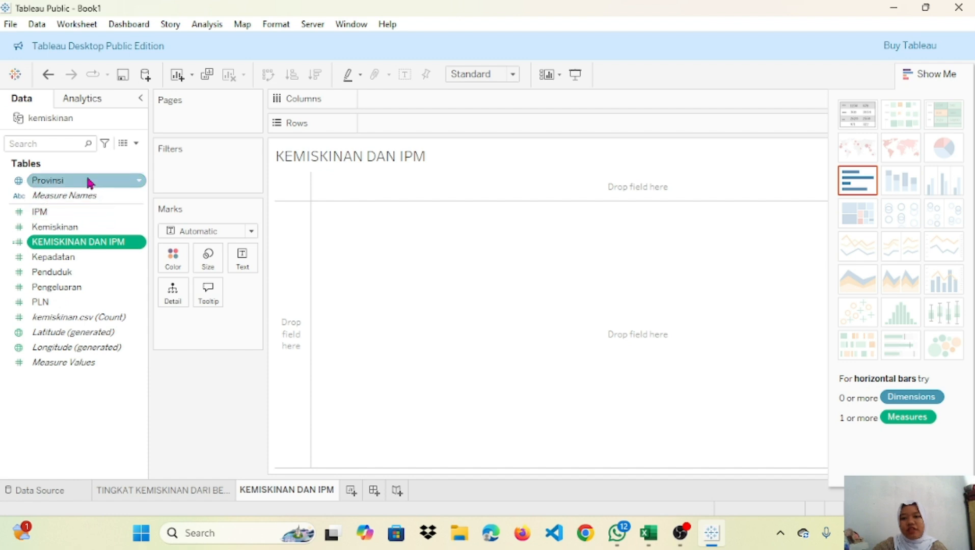
Step: Build a bar chart with Provinsi as rows and the KEMISKINAN DAN IPM measure as columns
left_click_drag(71, 184, 408, 131)
left_click(83, 245)
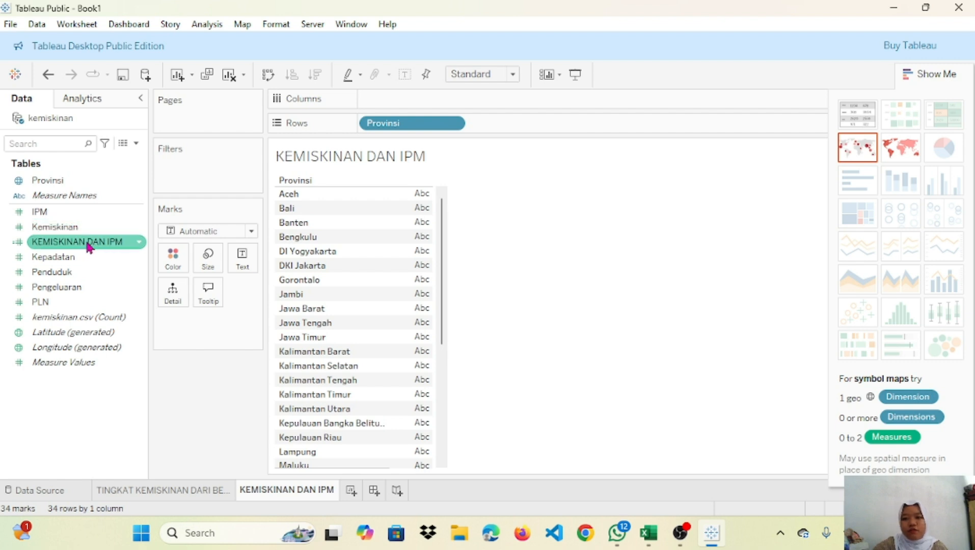
left_click_drag(88, 246, 427, 107)
Step: Examine the combined KEMISKINAN DAN IPM values of individual provinces in the bar chart
mouse_move(559, 275)
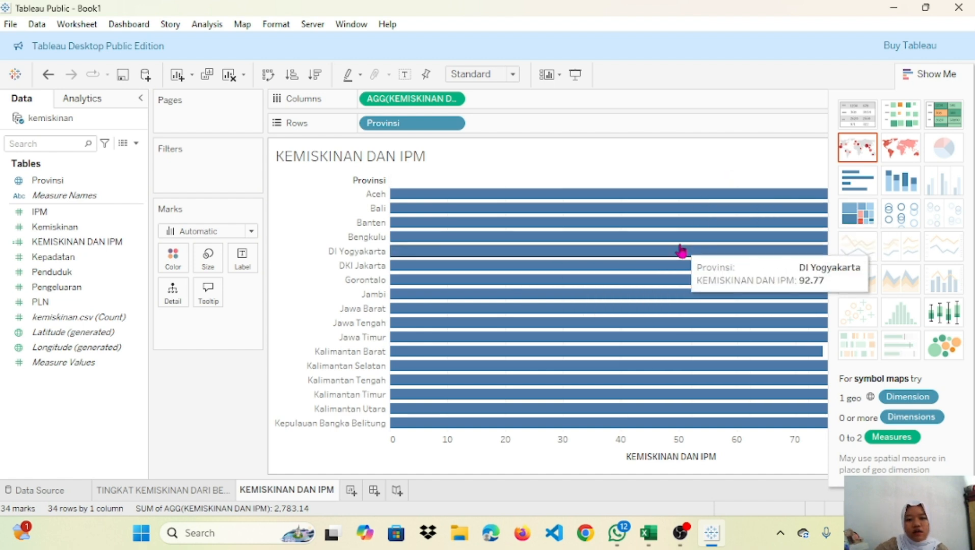
scroll(682, 251, "up", 2)
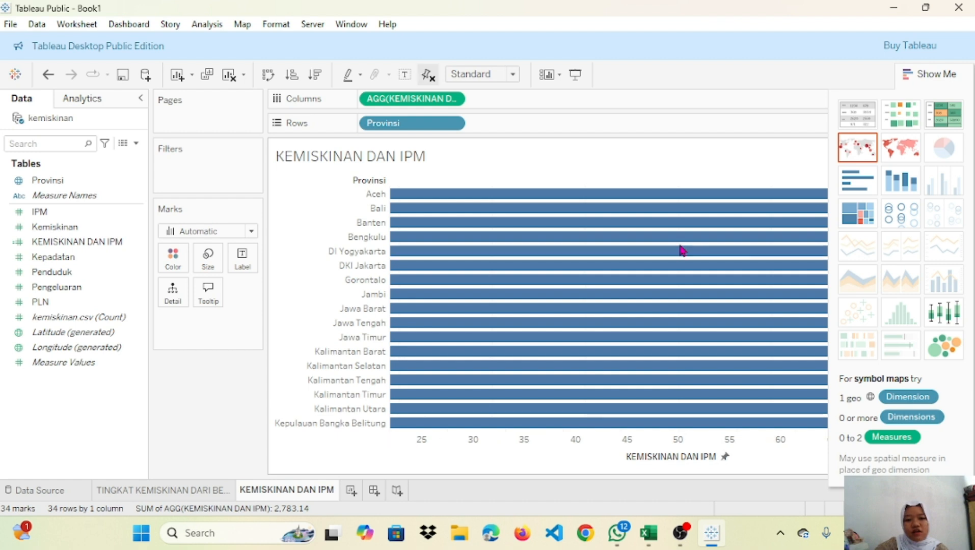
scroll(682, 251, "up", 2)
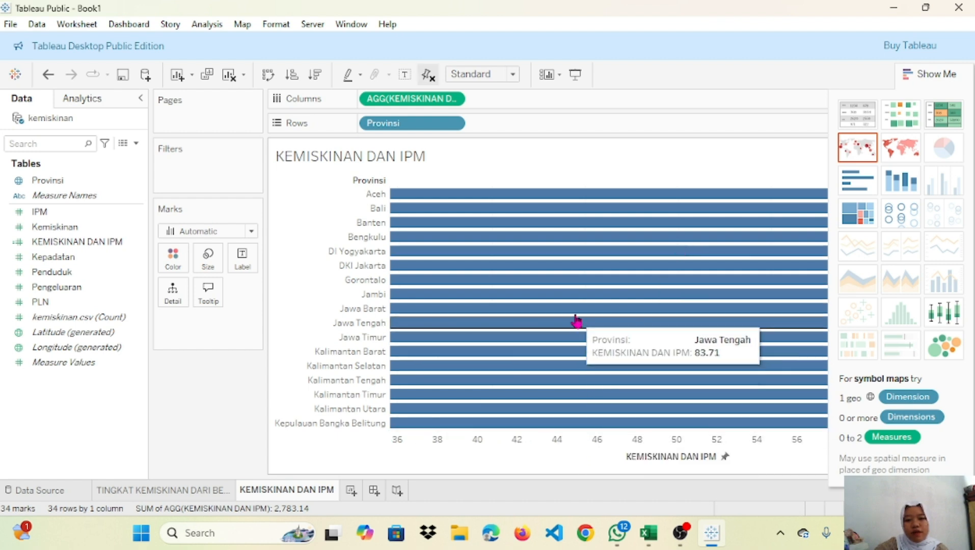
mouse_move(550, 197)
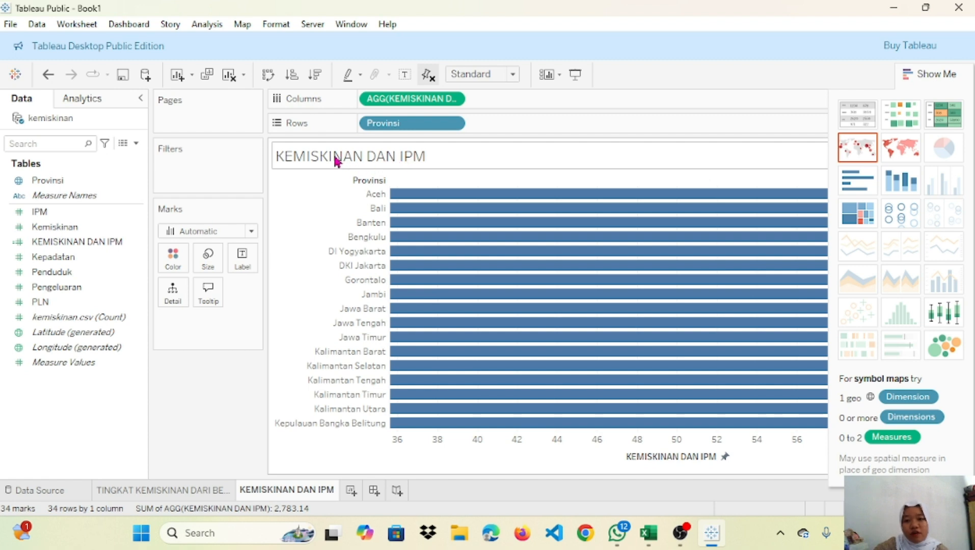
mouse_move(405, 197)
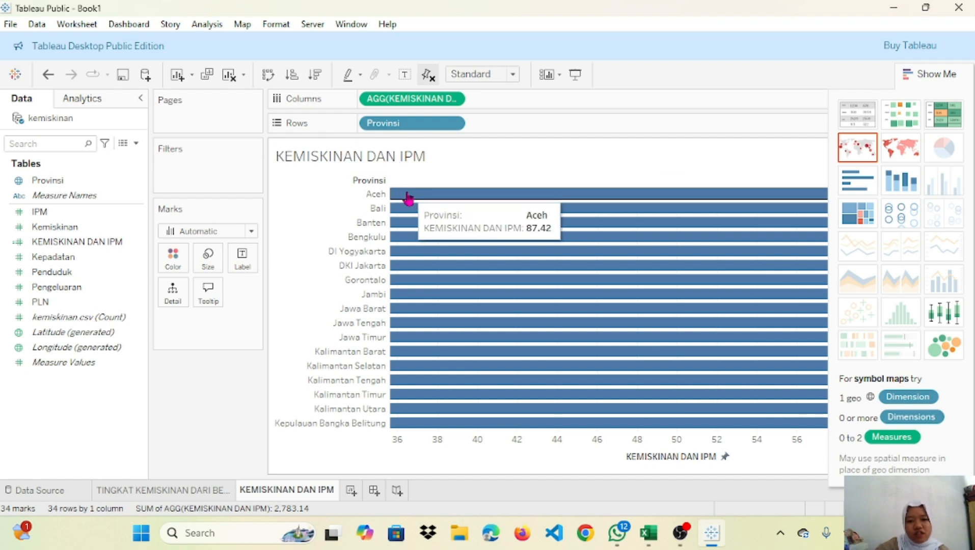
mouse_move(437, 231)
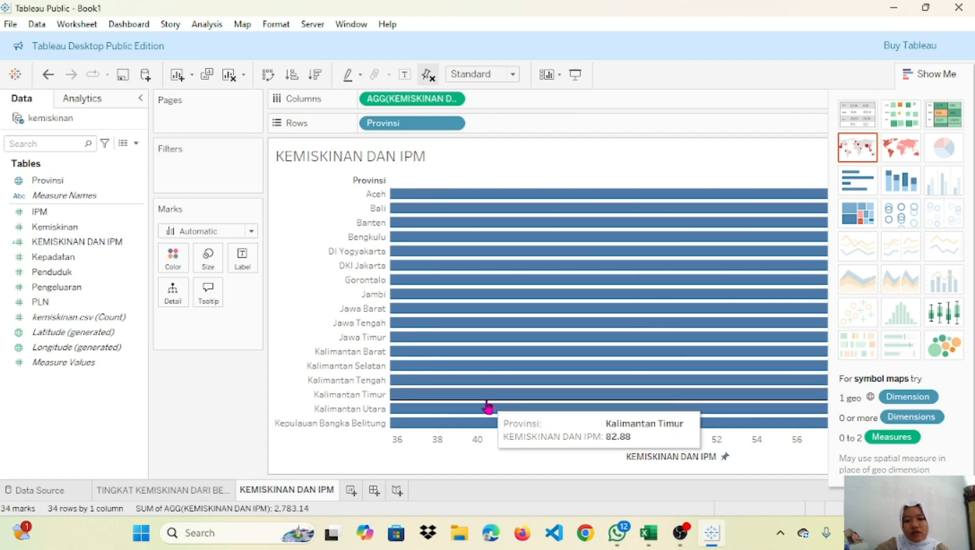
mouse_move(491, 203)
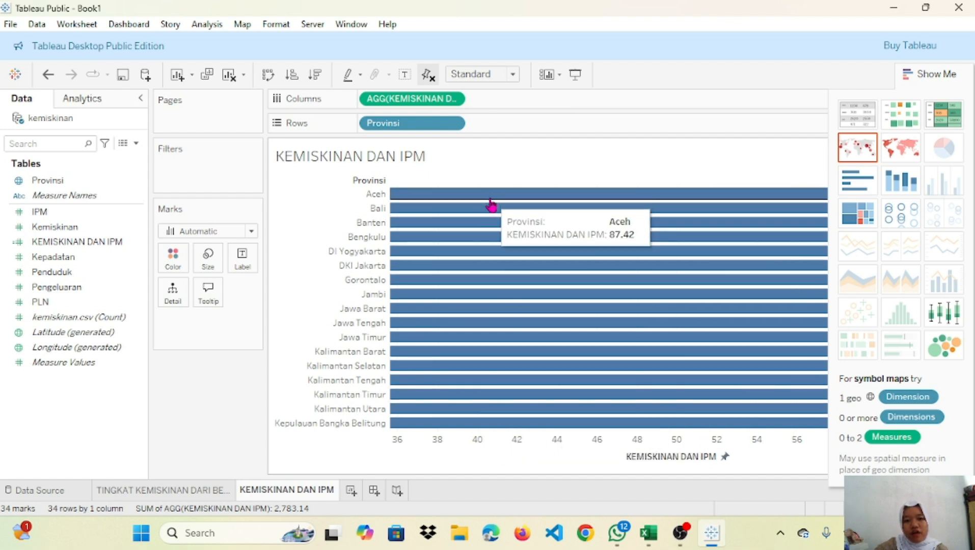
mouse_move(491, 224)
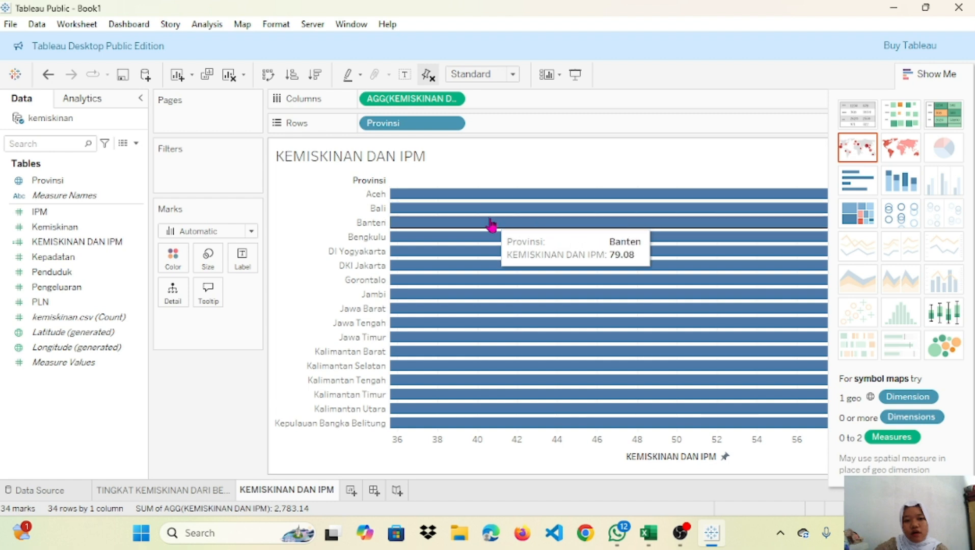
mouse_move(494, 257)
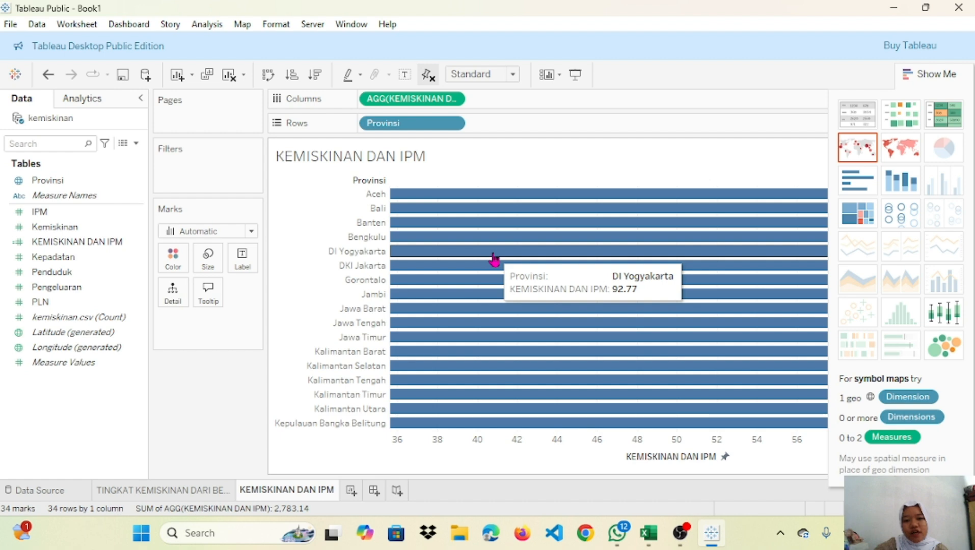
mouse_move(498, 302)
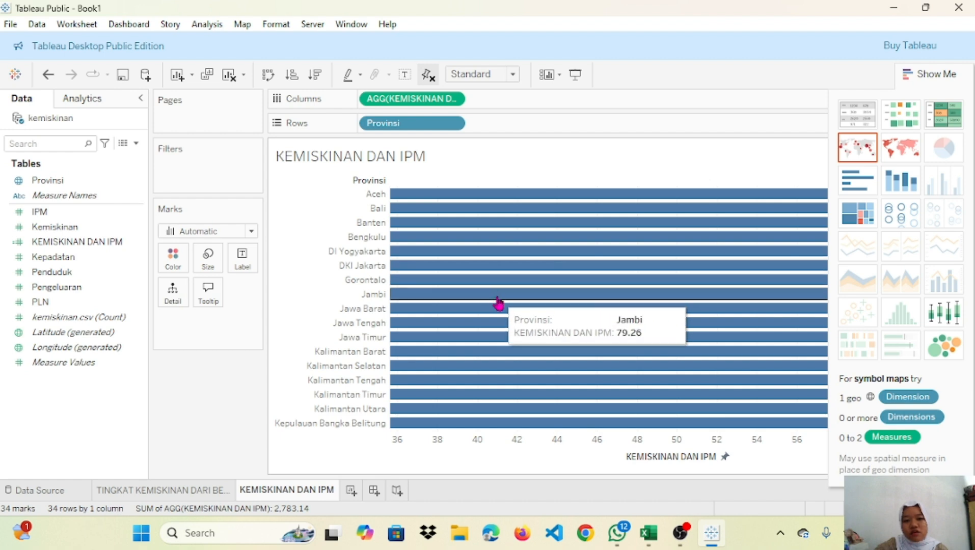
mouse_move(504, 359)
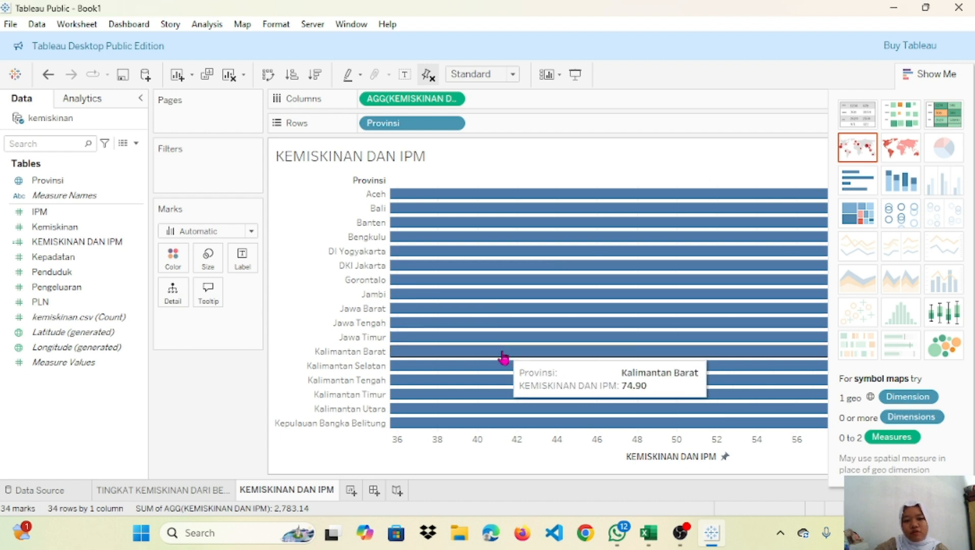
mouse_move(509, 422)
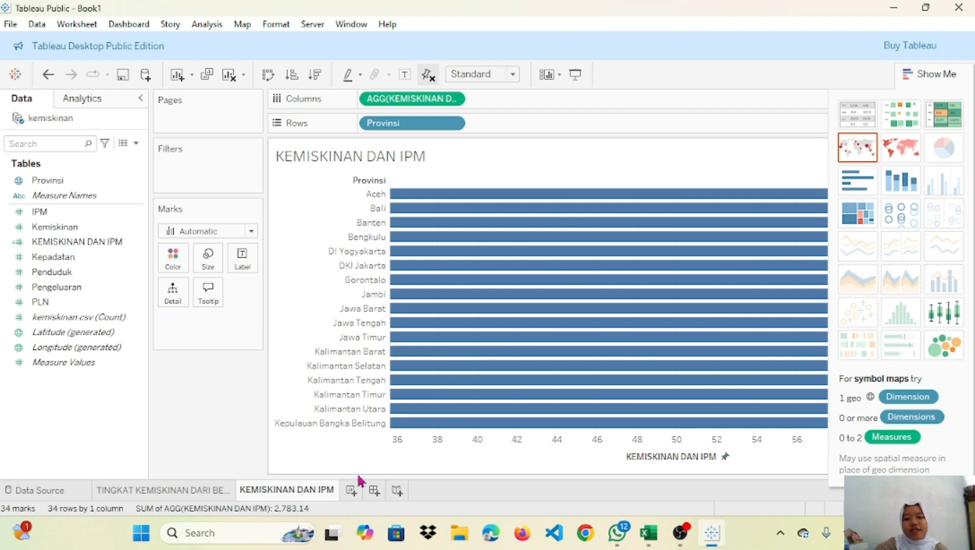
Step: Add a new worksheet and rename it KEMISKINAN DAN KEPADATAN
left_click(353, 490)
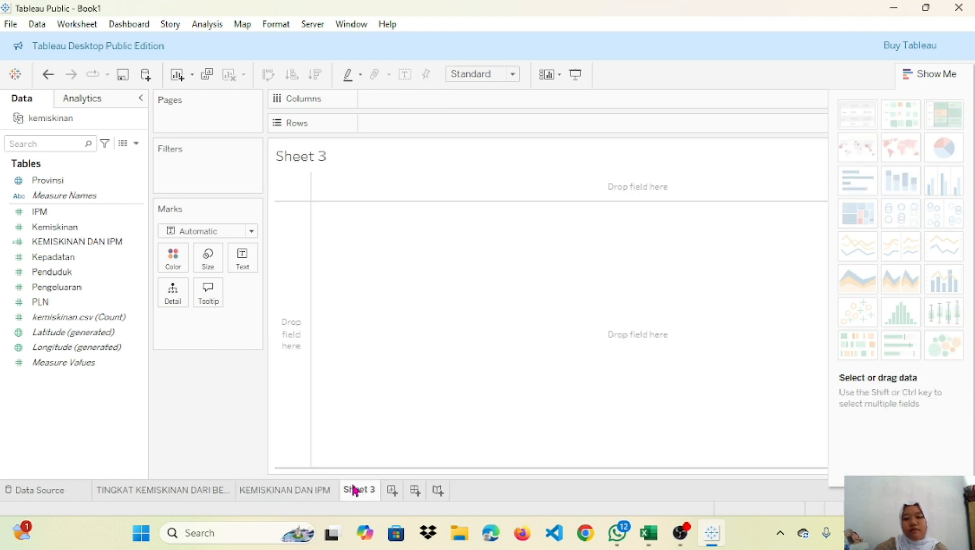
double_click(357, 489)
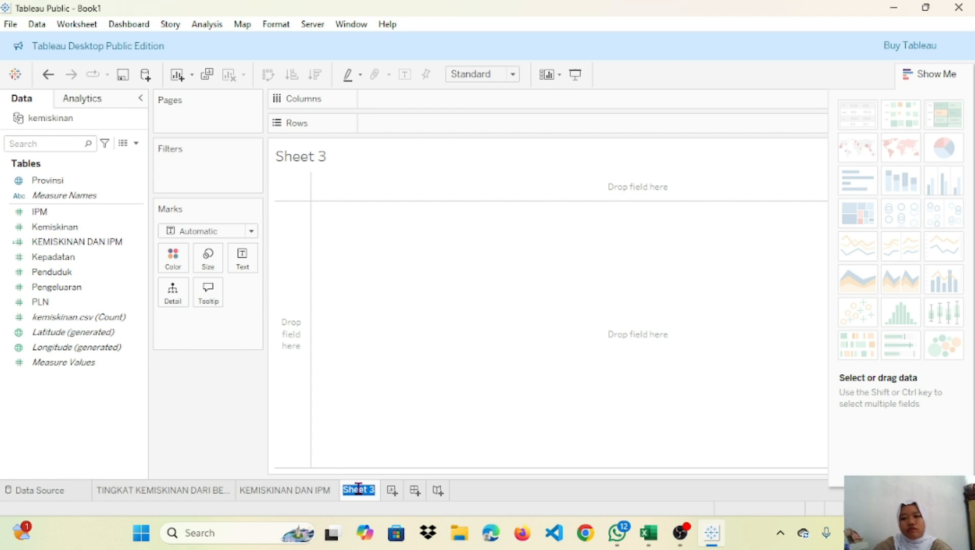
key("Caps_Lock")
type("KEM")
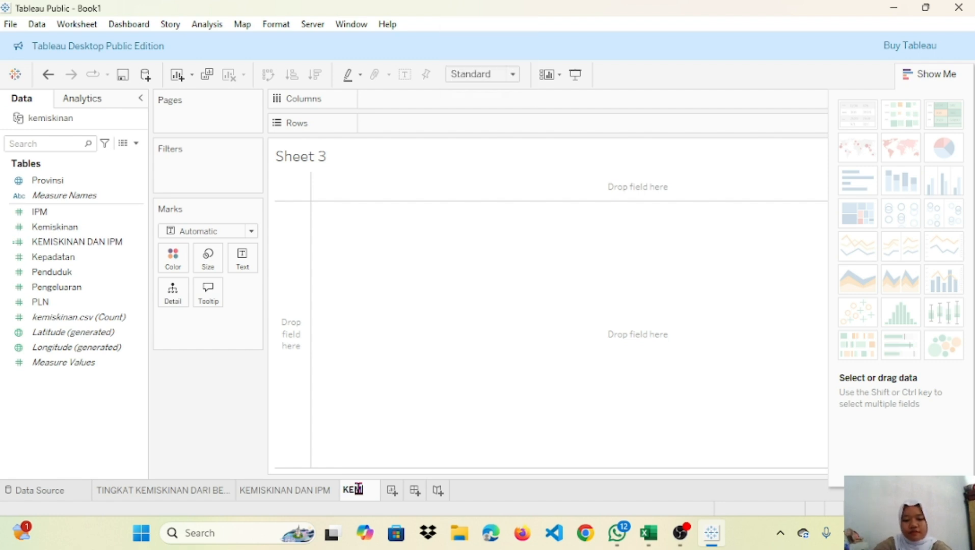
type("ISKINAN")
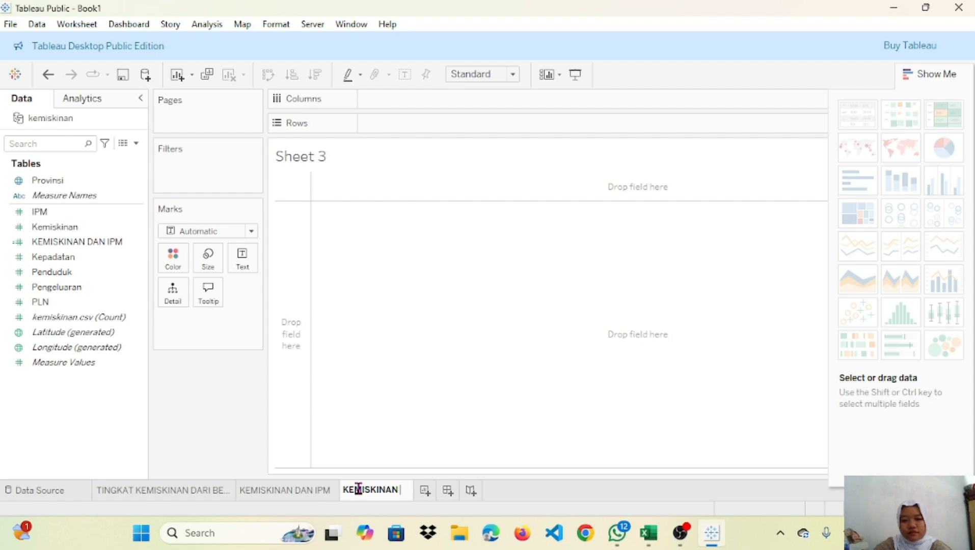
type(" DAN KEP")
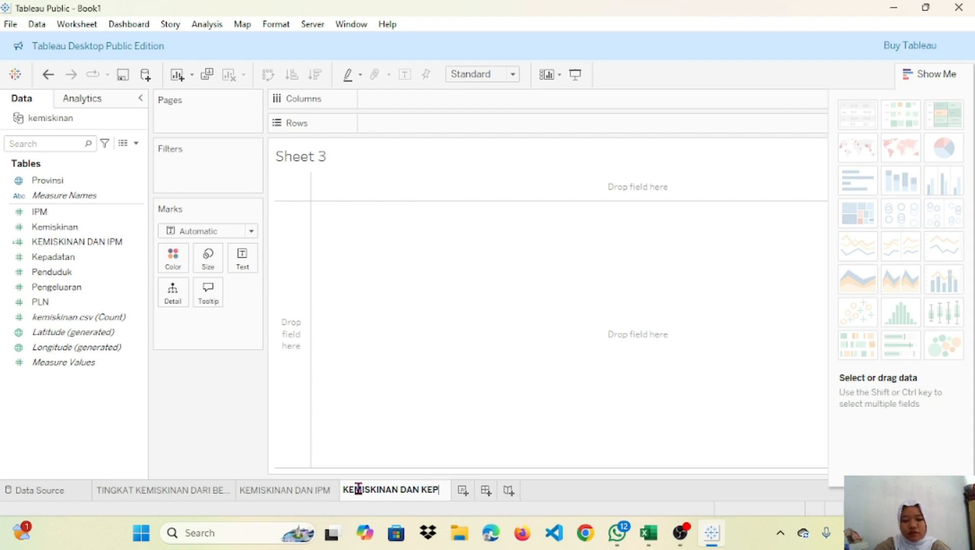
type("ADATAN")
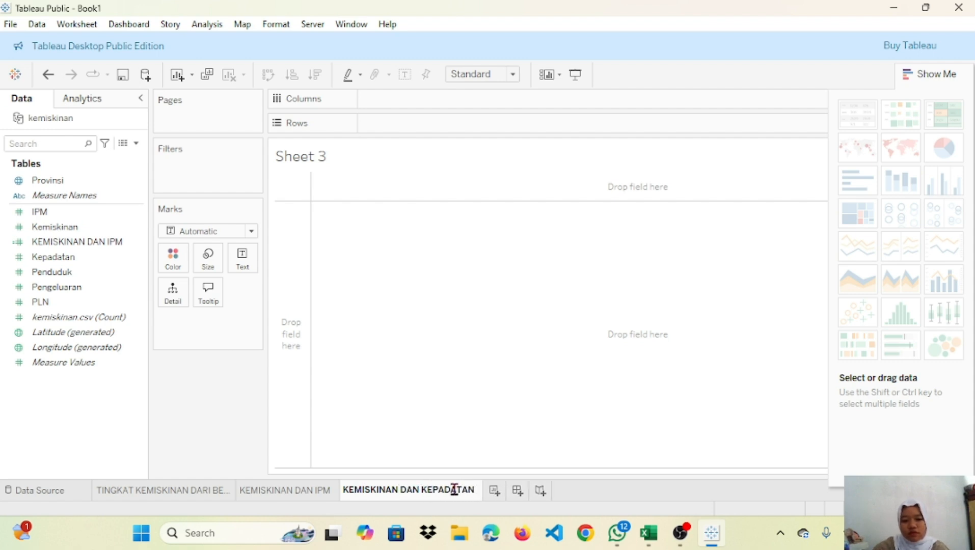
left_click(467, 427)
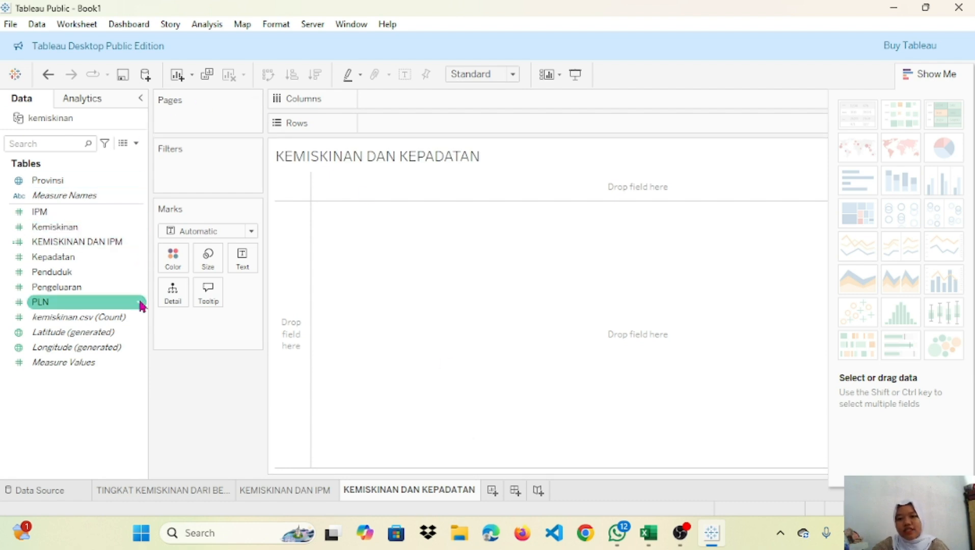
Step: Create a calculated field in the kemiskinan data source and name it KEMISKINAN DAN KEPADATAN
left_click(89, 181)
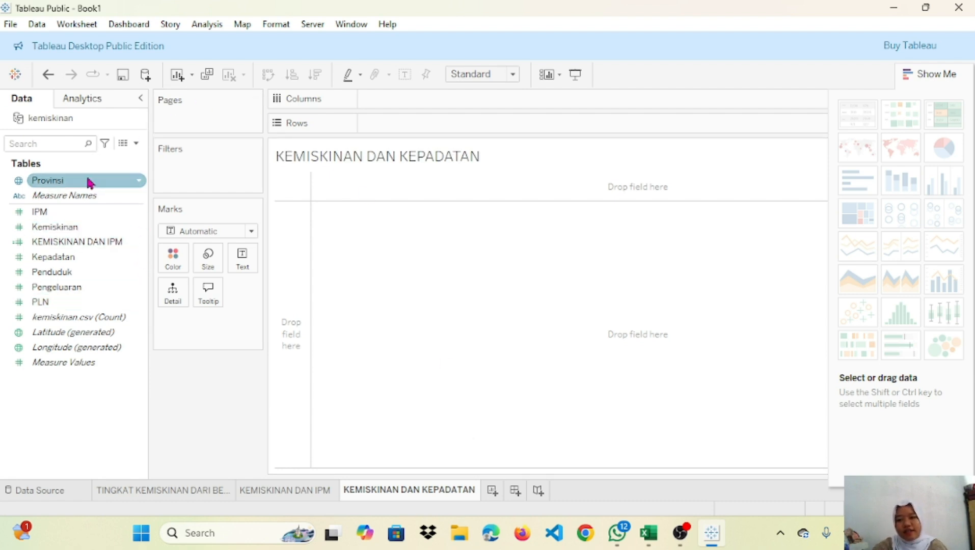
right_click(110, 390)
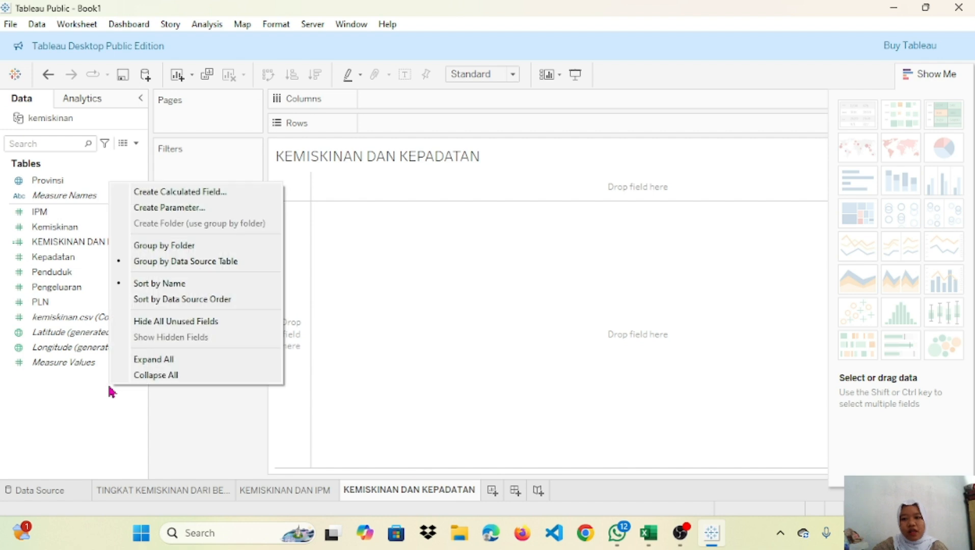
left_click(156, 192)
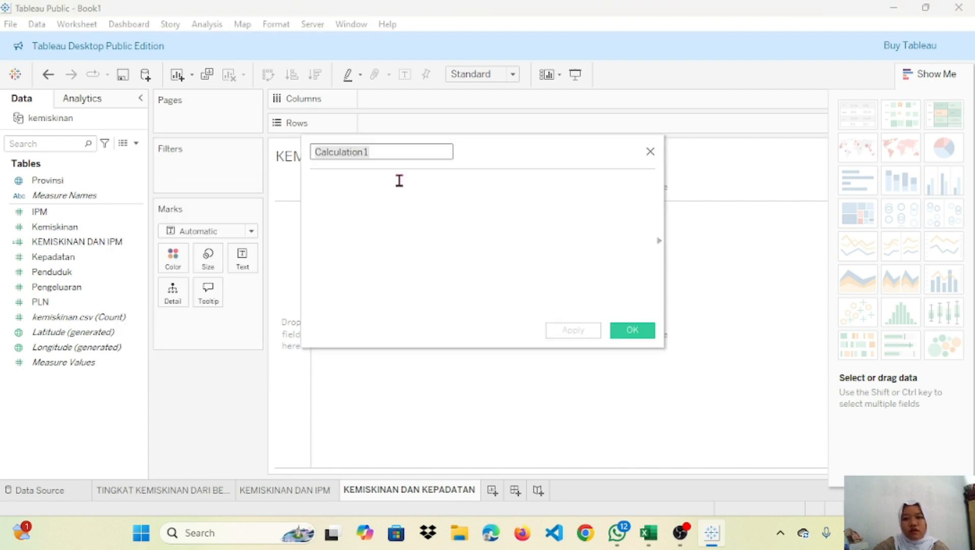
key("BackSpace")
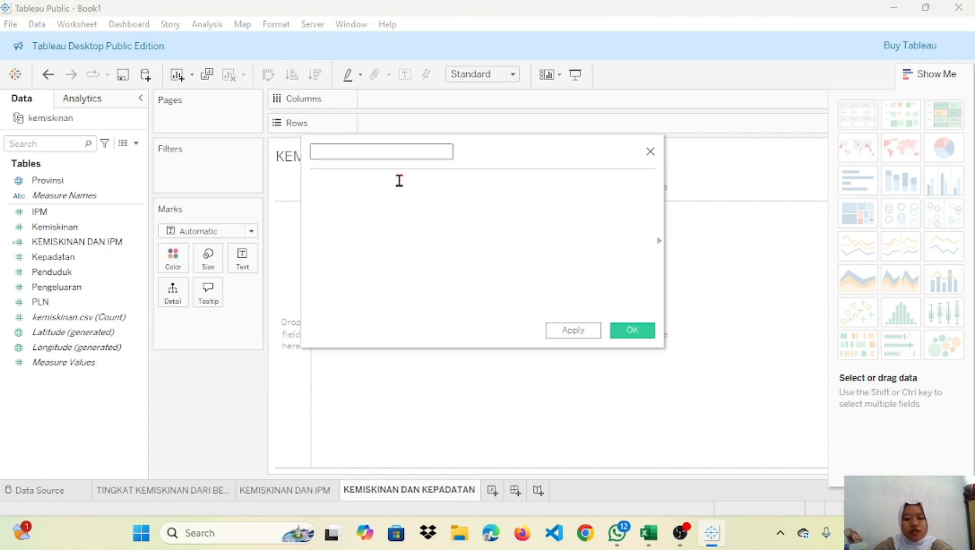
type("KESMI")
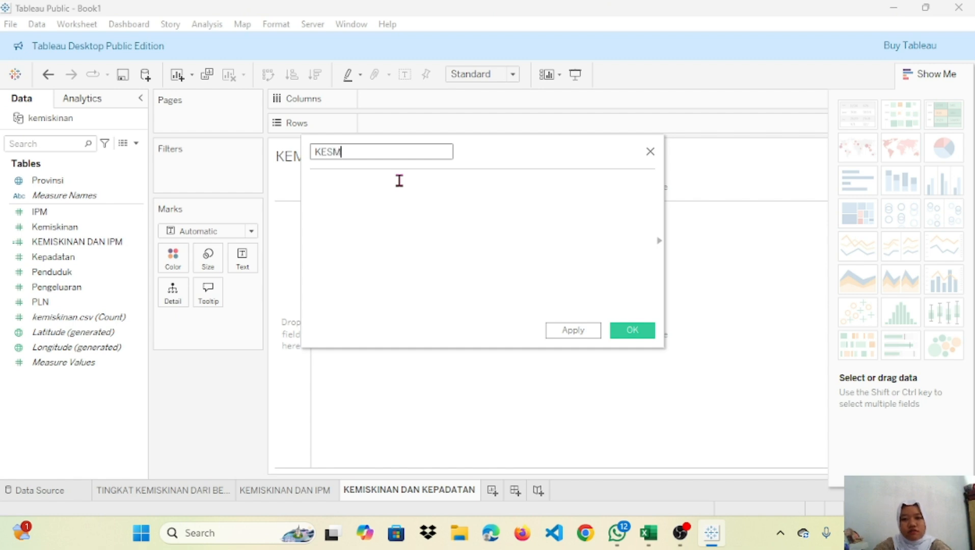
key("BackSpace")
key("BackSpace")
type("MISKINA")
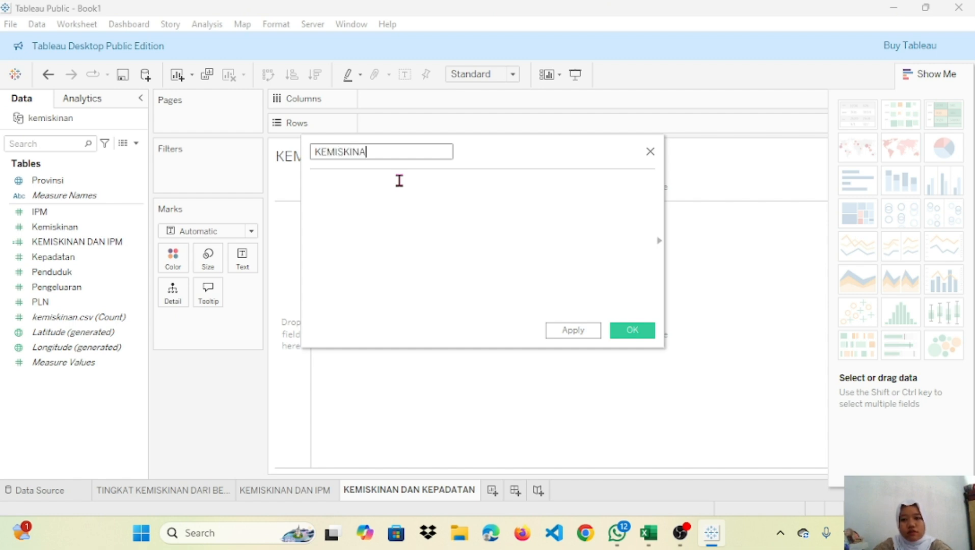
type("N DAN K")
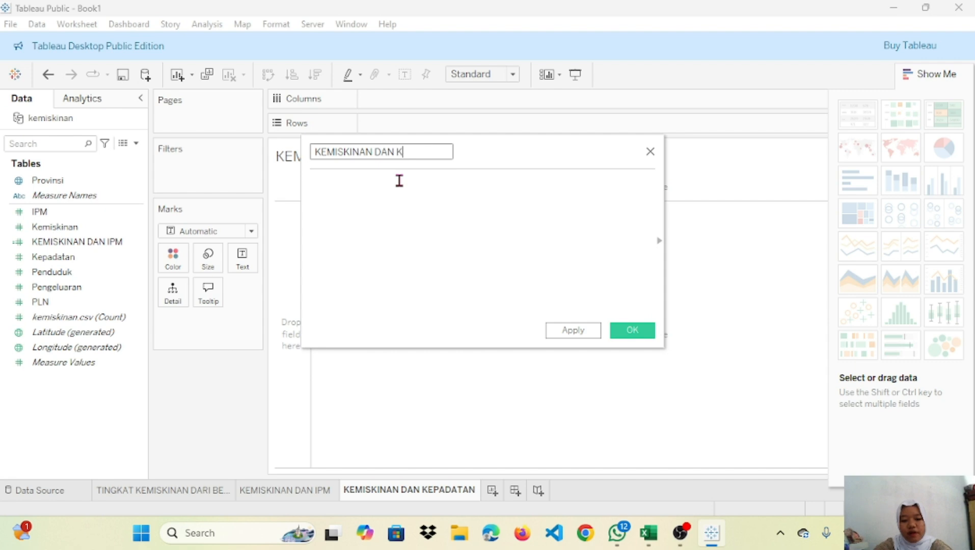
type("EPADATAN")
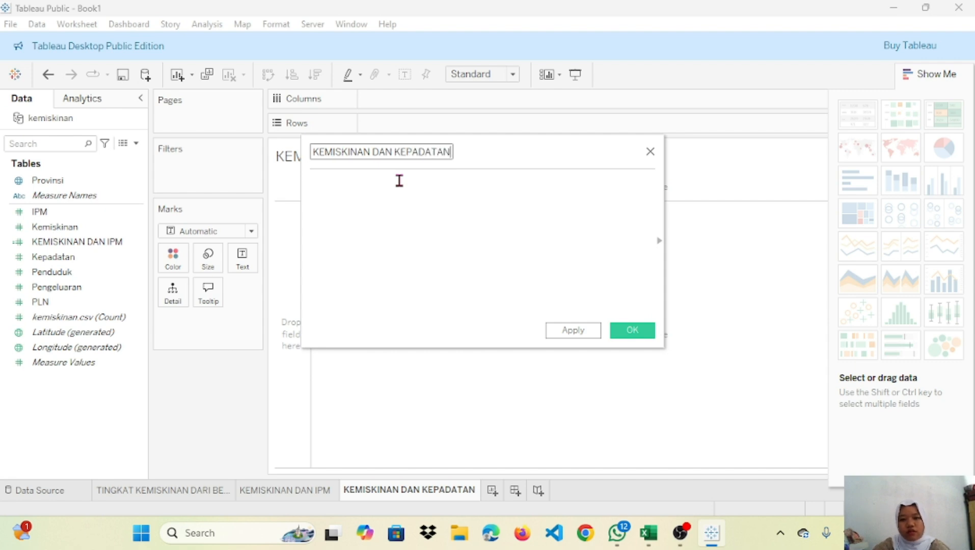
Step: Define the KEMISKINAN DAN KEPADATAN calculation as SUM([Kemiskinan])+SUM([Kepadatan]) and save the field
left_click(382, 184)
type("SUM")
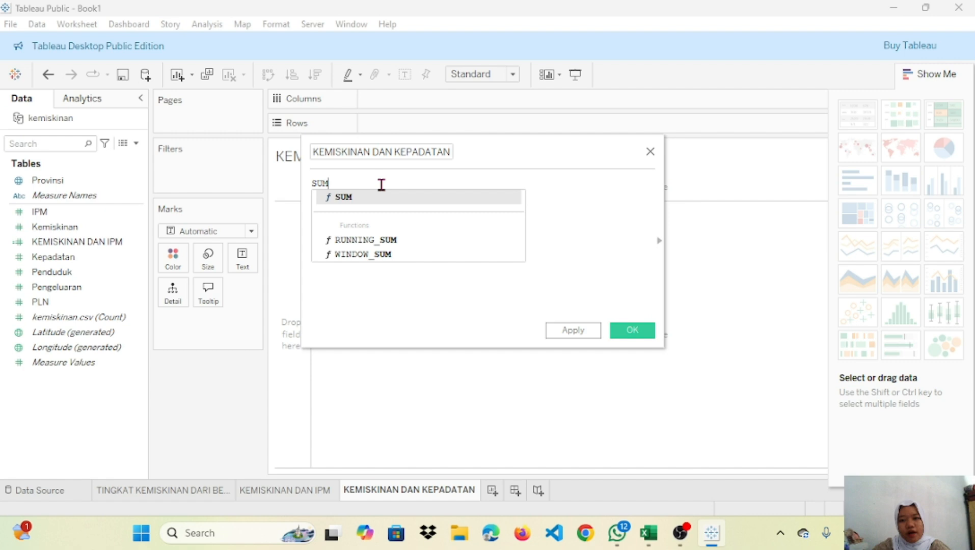
key("Return")
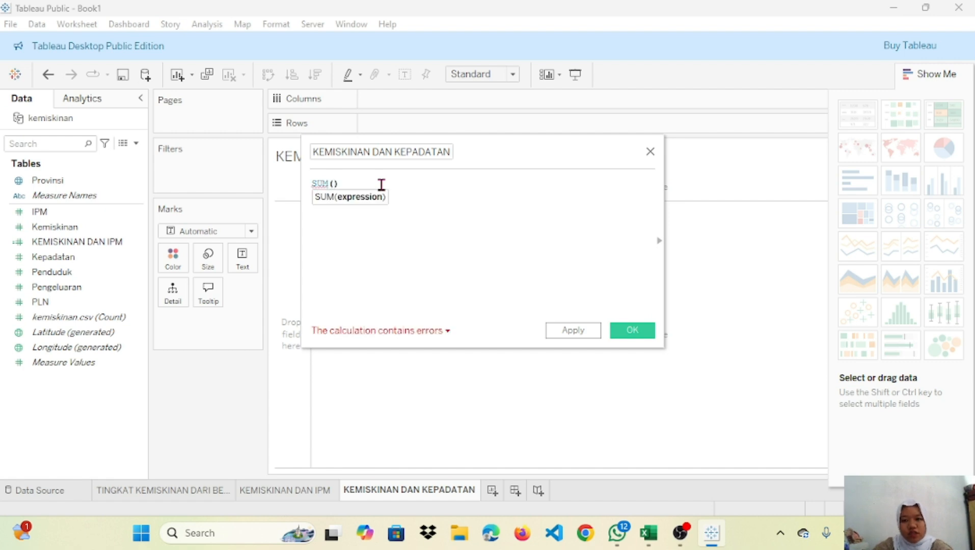
type("Kemis")
key("Return")
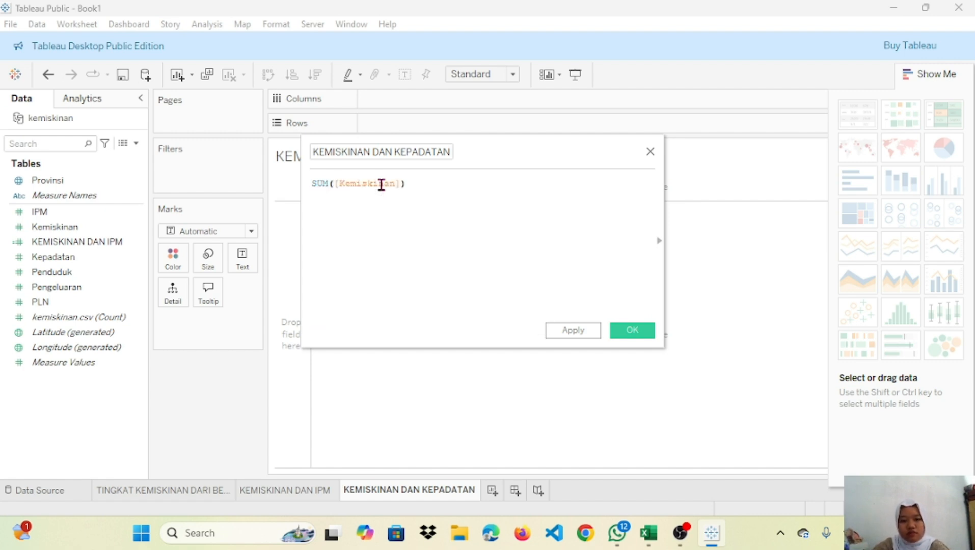
type("+SUM")
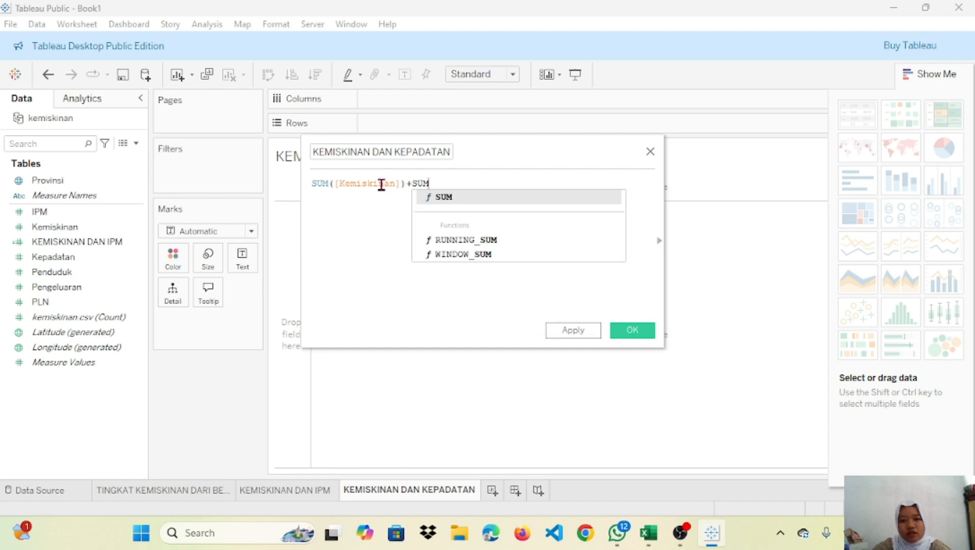
key("Return")
type("KE")
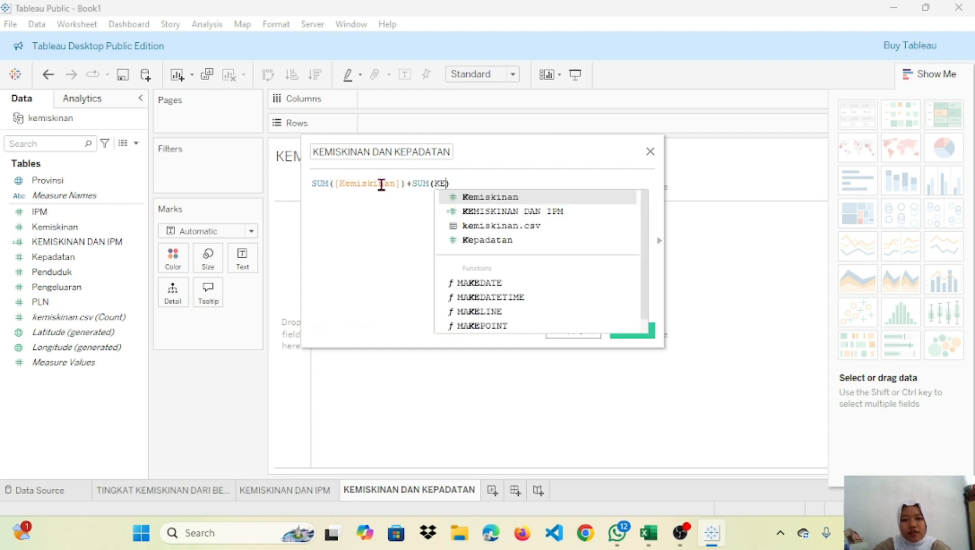
type("P")
key("Return")
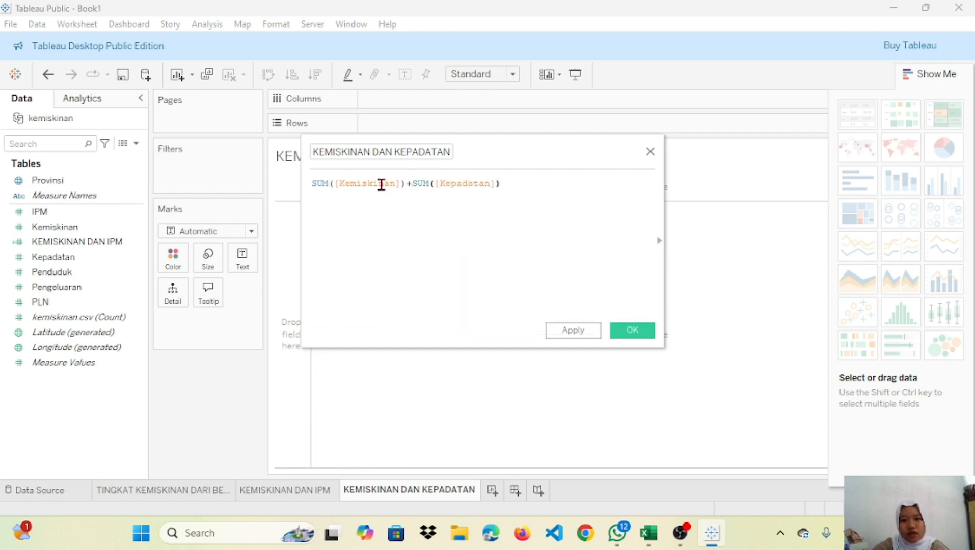
left_click(573, 331)
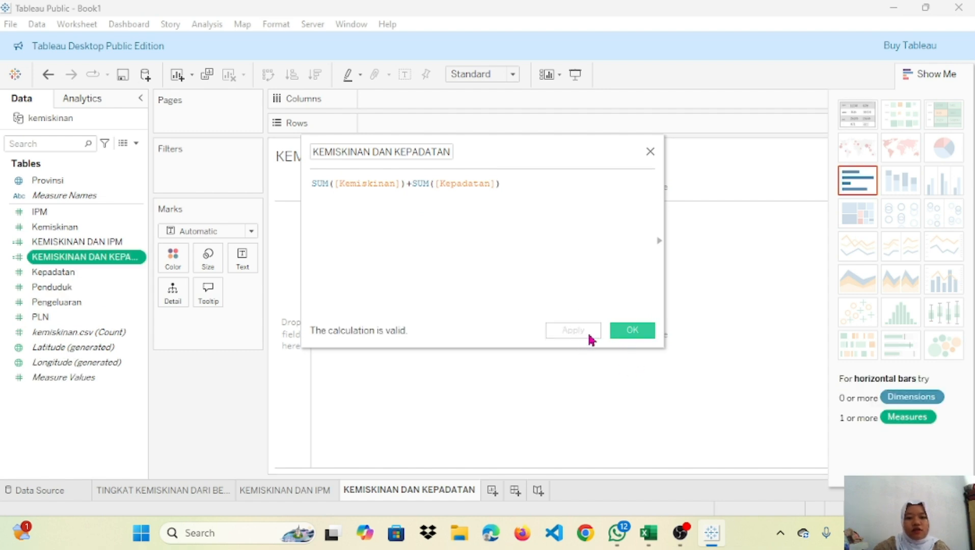
left_click(625, 331)
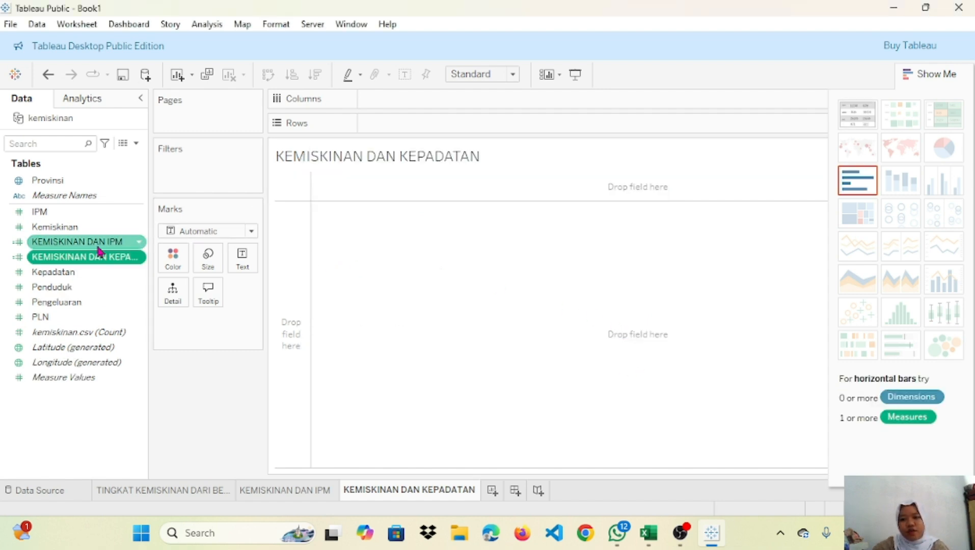
Step: Build a bar chart with Provinsi as rows and the KEMISKINAN DAN KEPADATAN measure as columns
left_click_drag(92, 257, 427, 109)
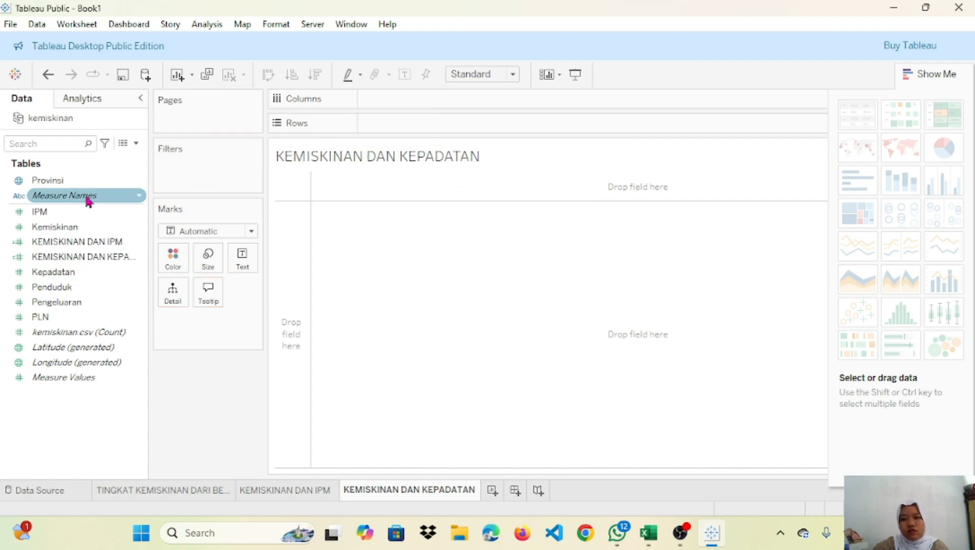
left_click_drag(72, 182, 423, 123)
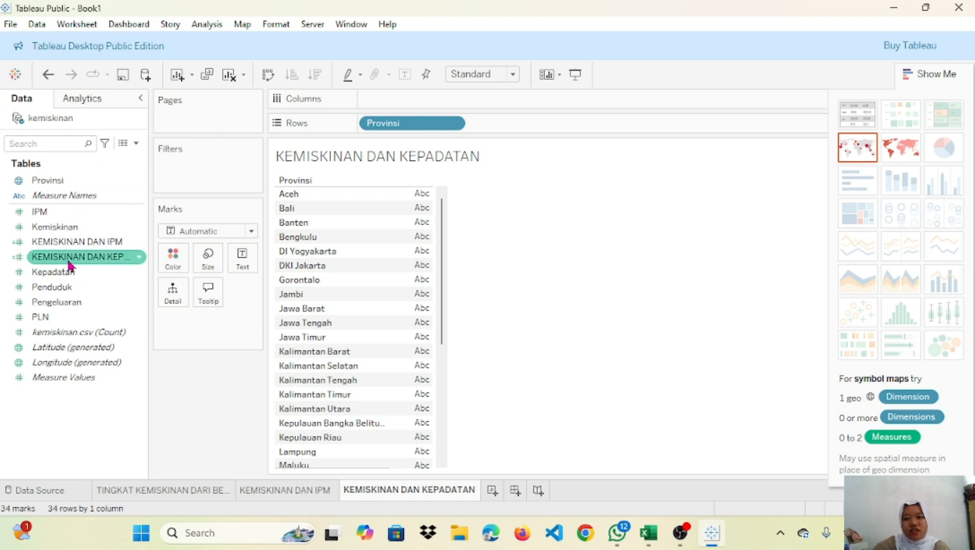
left_click_drag(70, 262, 411, 109)
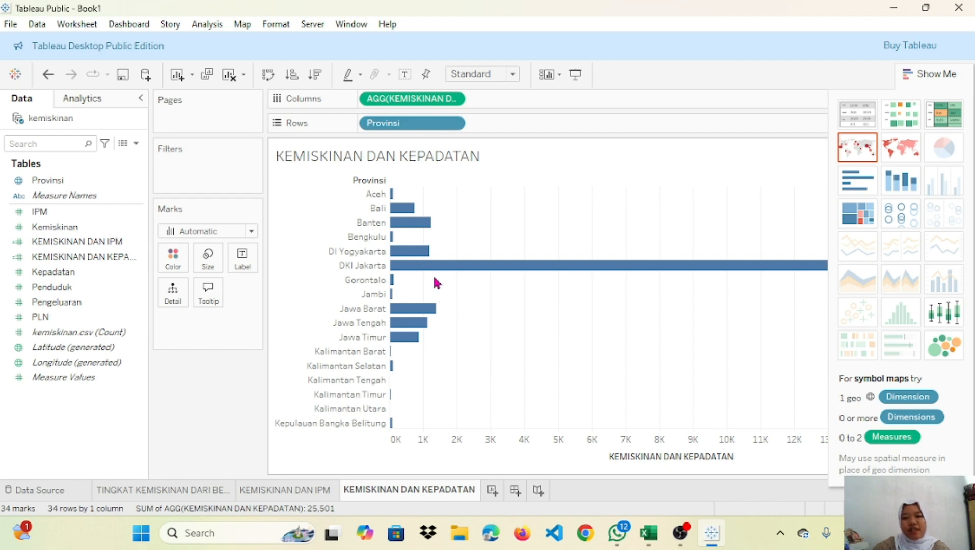
Step: Try the stacked bars chart type for the KEMISKINAN DAN KEPADATAN sheet and return to horizontal bars
mouse_move(435, 275)
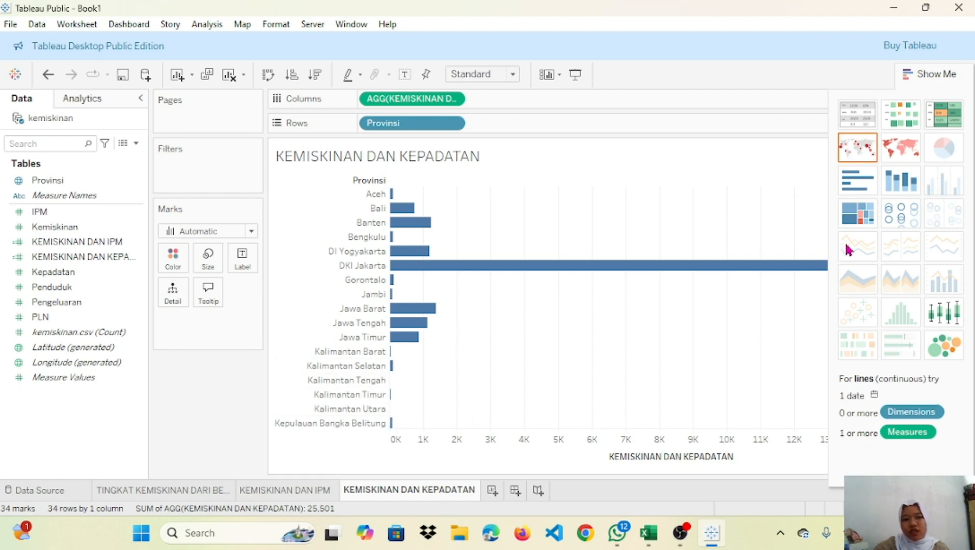
left_click(900, 185)
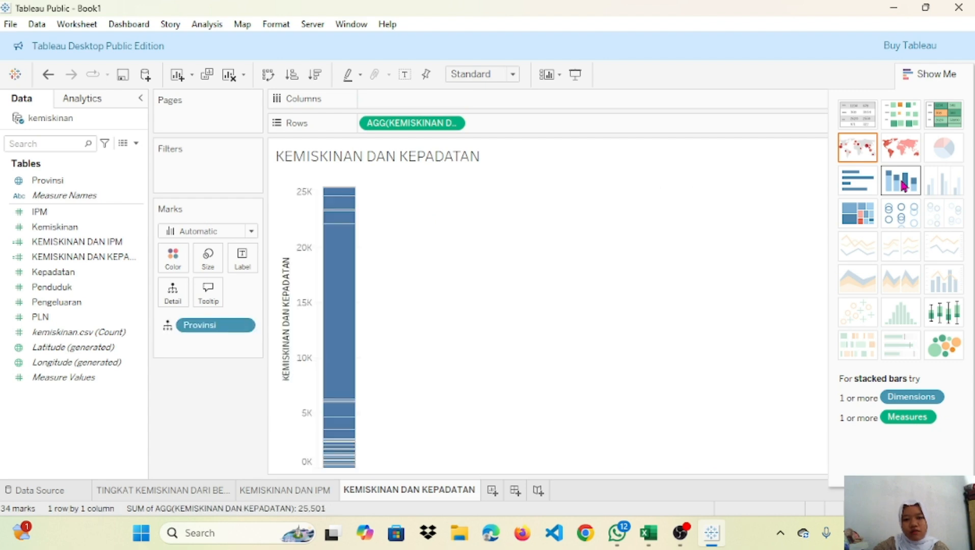
left_click(843, 187)
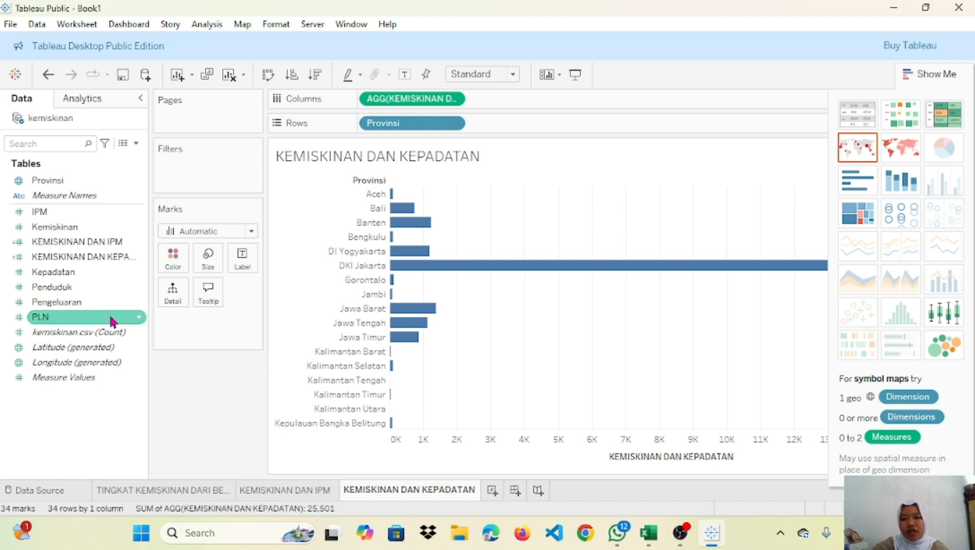
Step: Add a new worksheet and rename it KEMISKINAN DAN PENGELUARAN,PENDUDUK
left_click(493, 489)
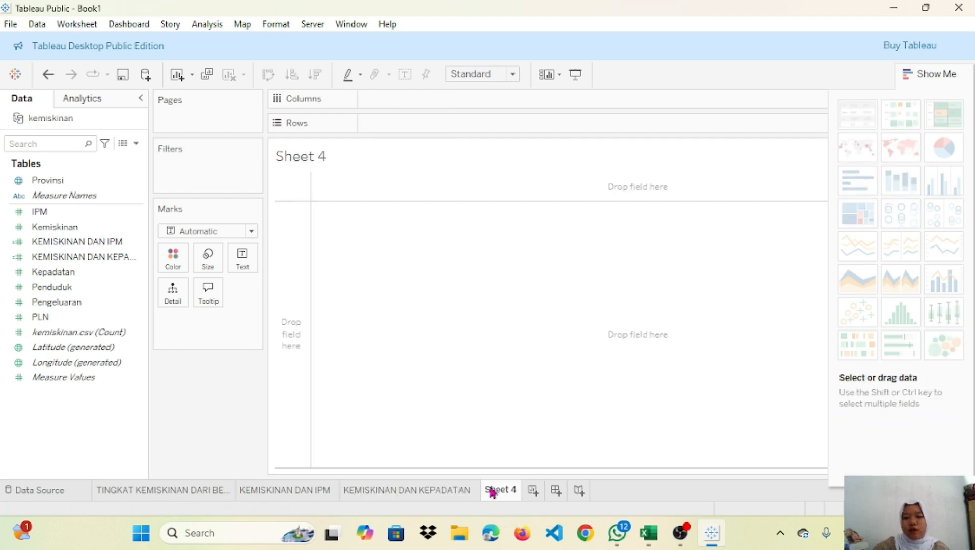
double_click(492, 490)
key("BackSpace")
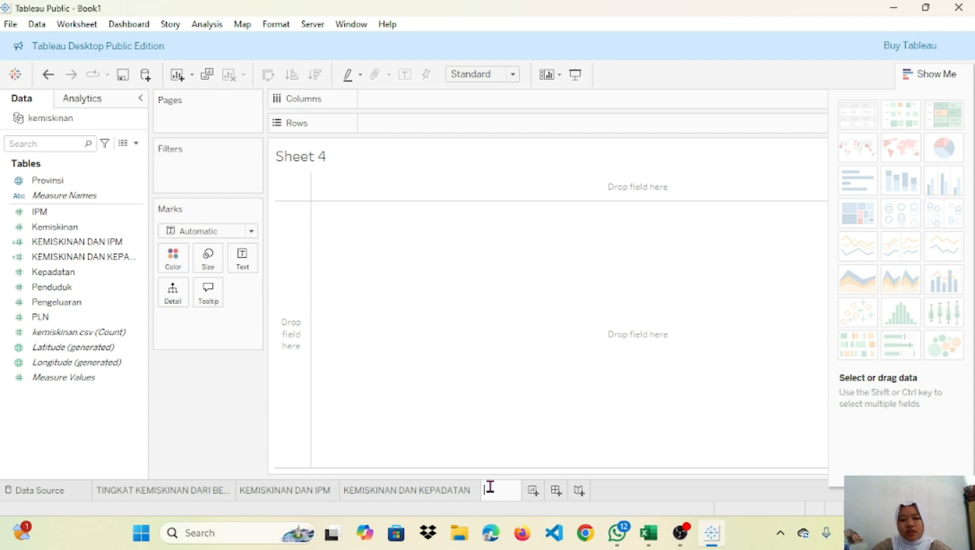
key("Caps_Lock")
type("k")
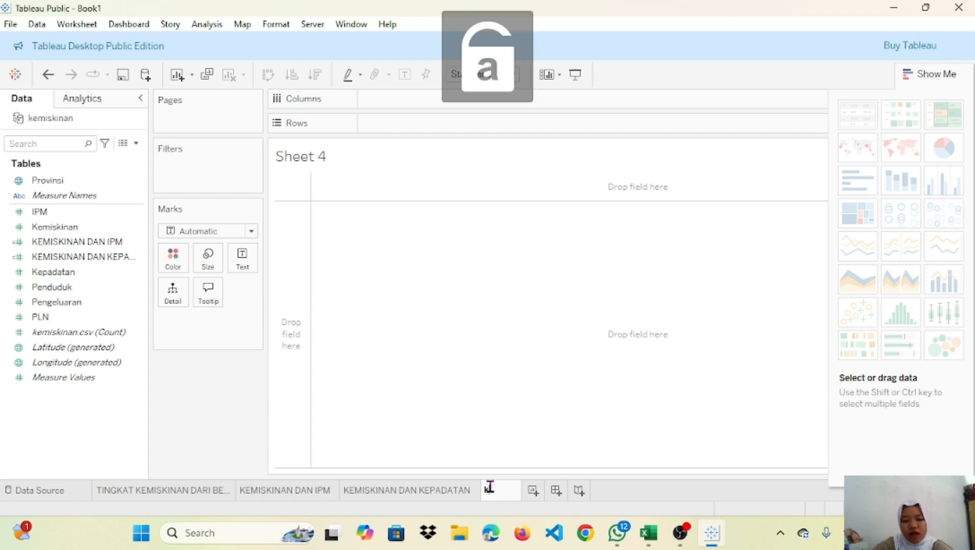
type("emis")
key("BackSpace")
key("BackSpace")
key("BackSpace")
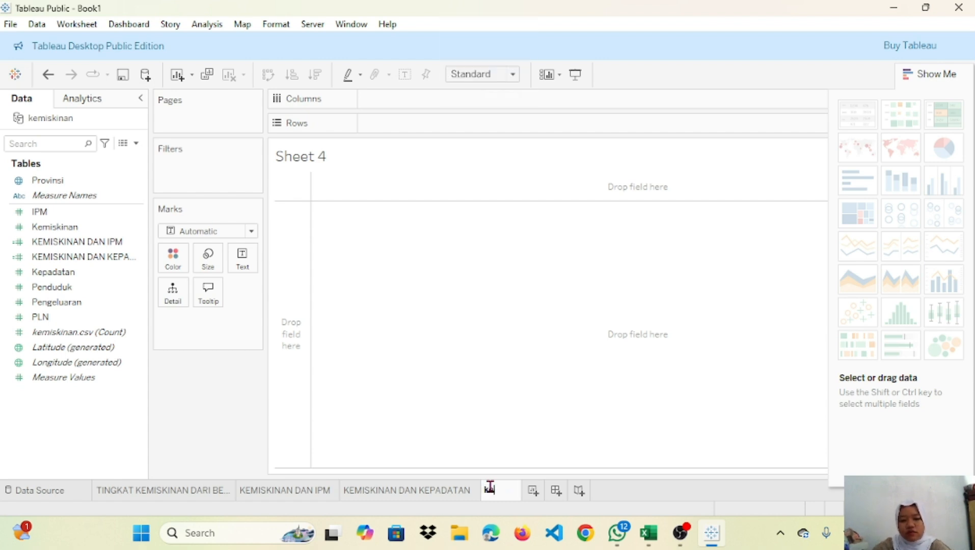
key("BackSpace")
key("BackSpace")
key("Caps_Lock")
type("KEM")
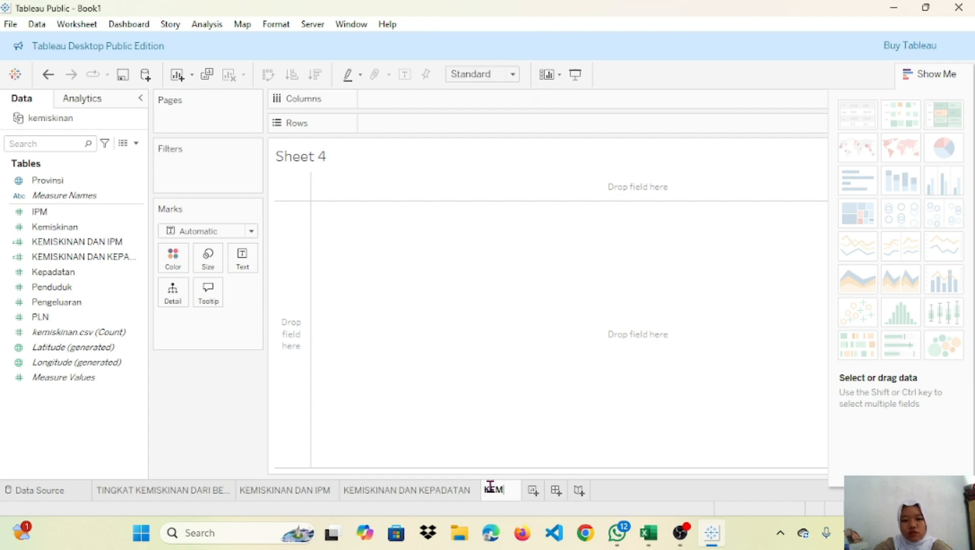
type("ISKINAN")
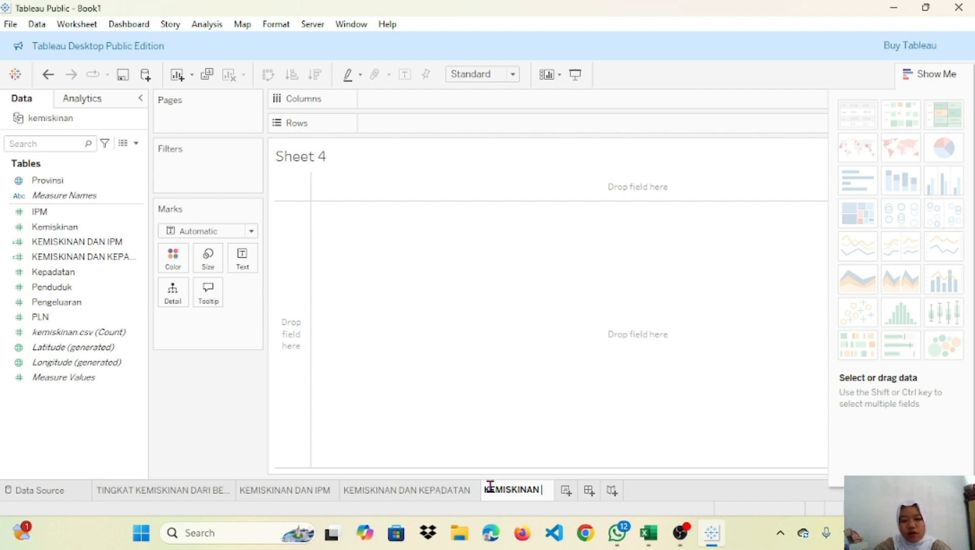
type(" D")
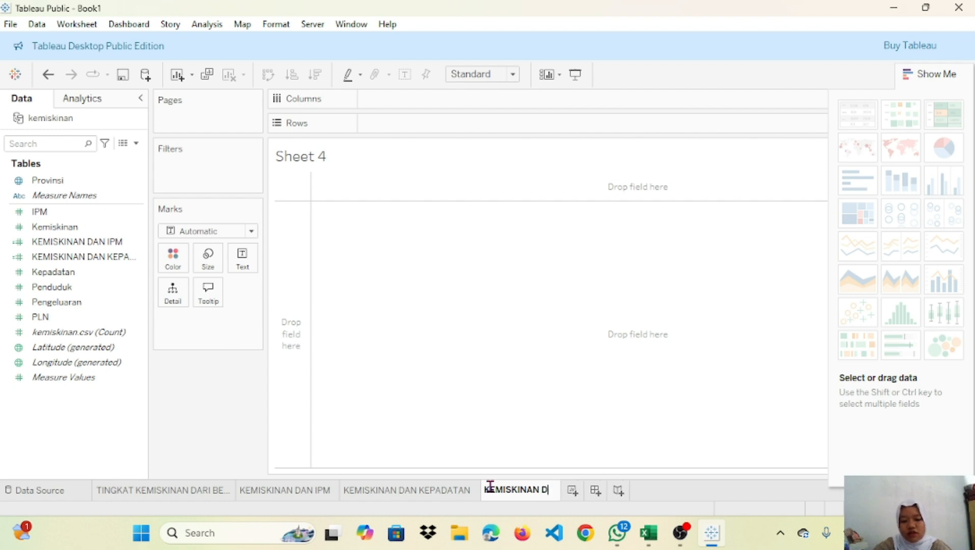
type("AN ")
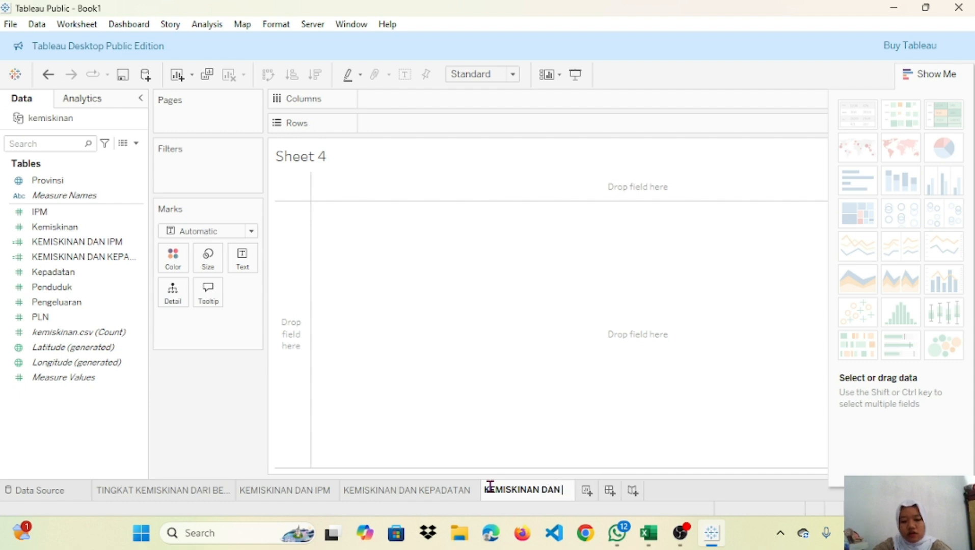
type("PEN")
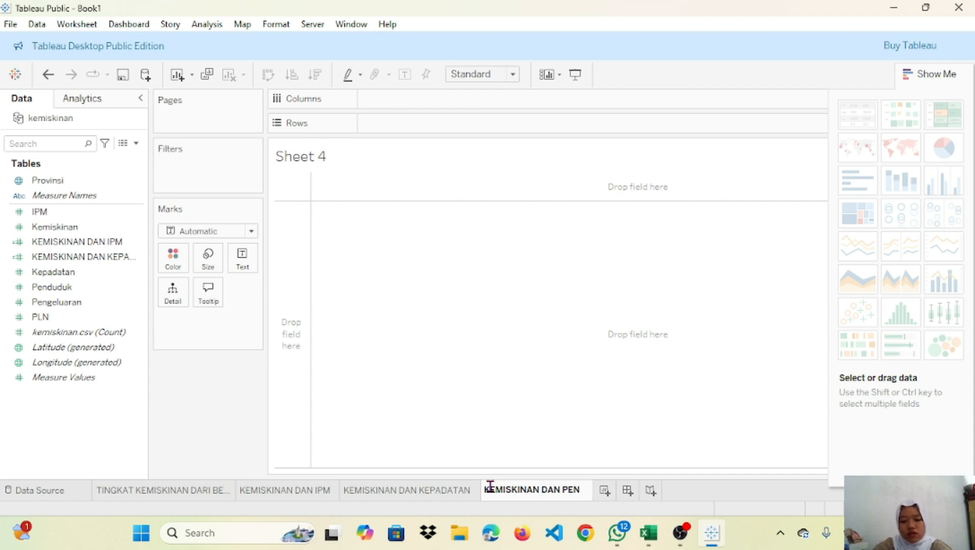
type("GELUARAN")
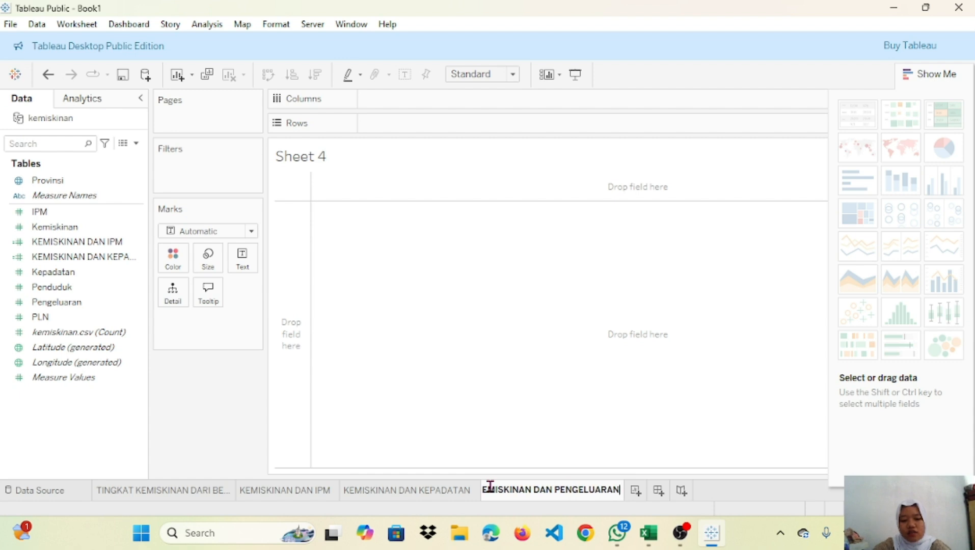
type(".")
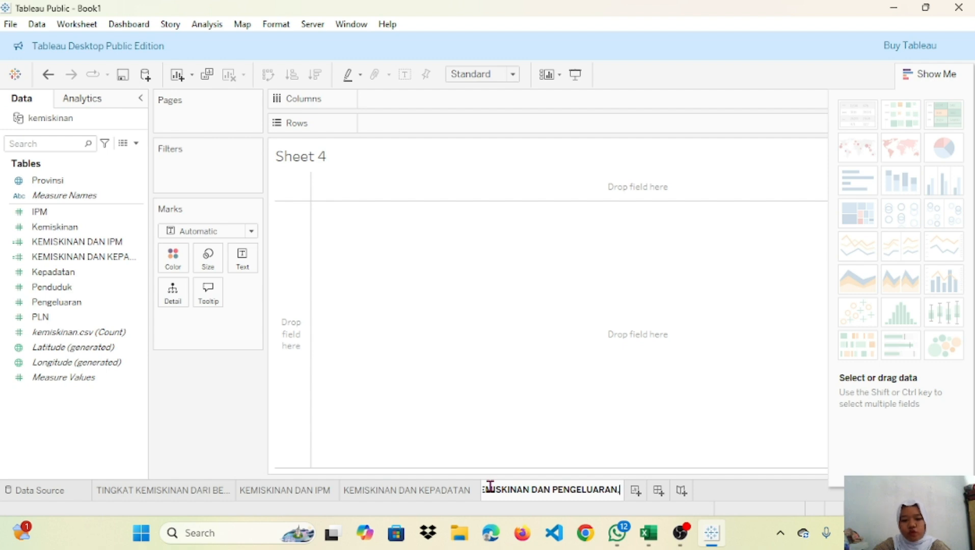
type("PENDUDUK")
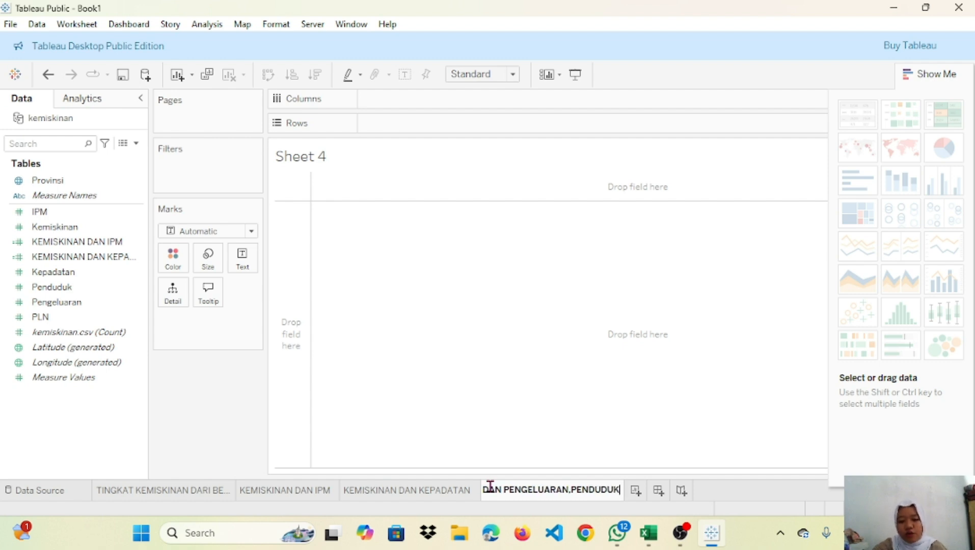
key("Return")
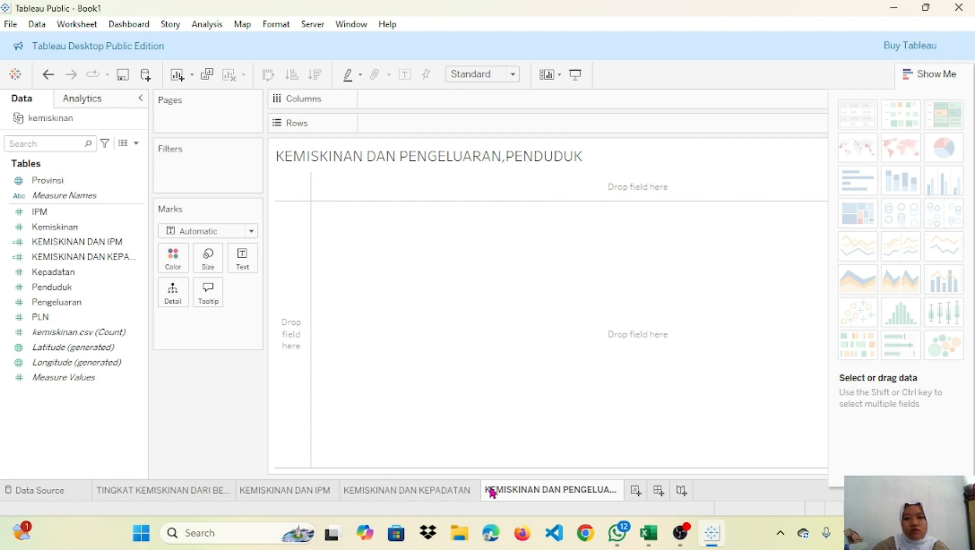
Step: Create a calculated field named KEMISKINAN DAN PENGELUARAN, PENDUDUK
right_click(98, 421)
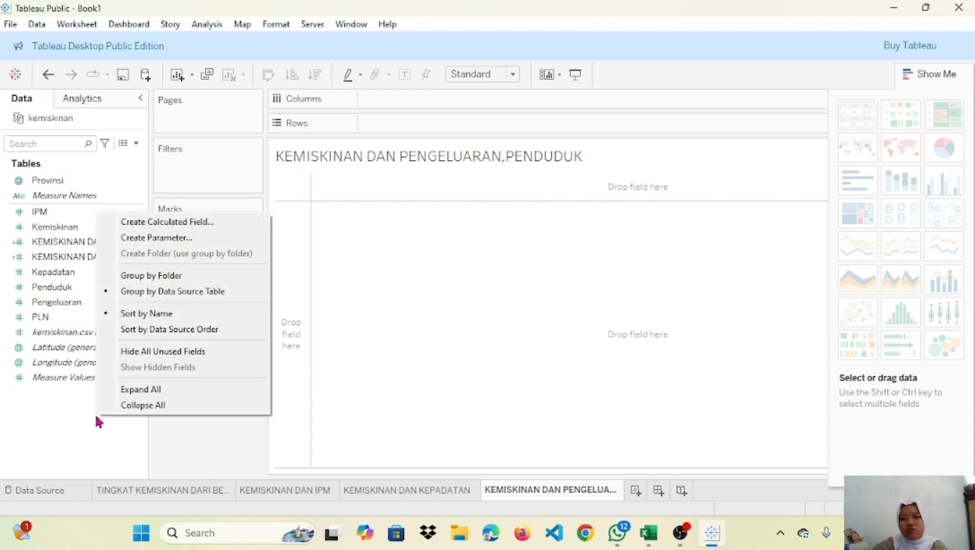
left_click(179, 222)
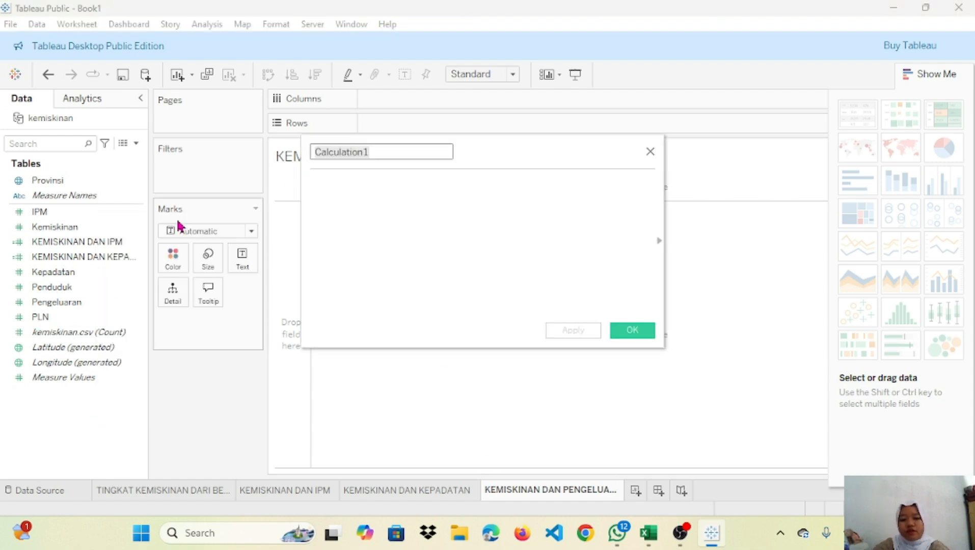
key("BackSpace")
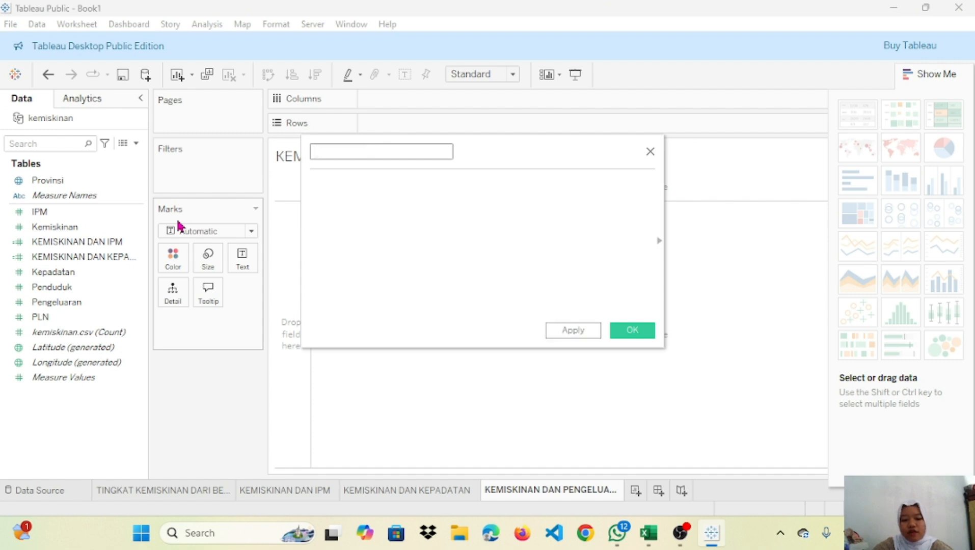
type("KEMIS")
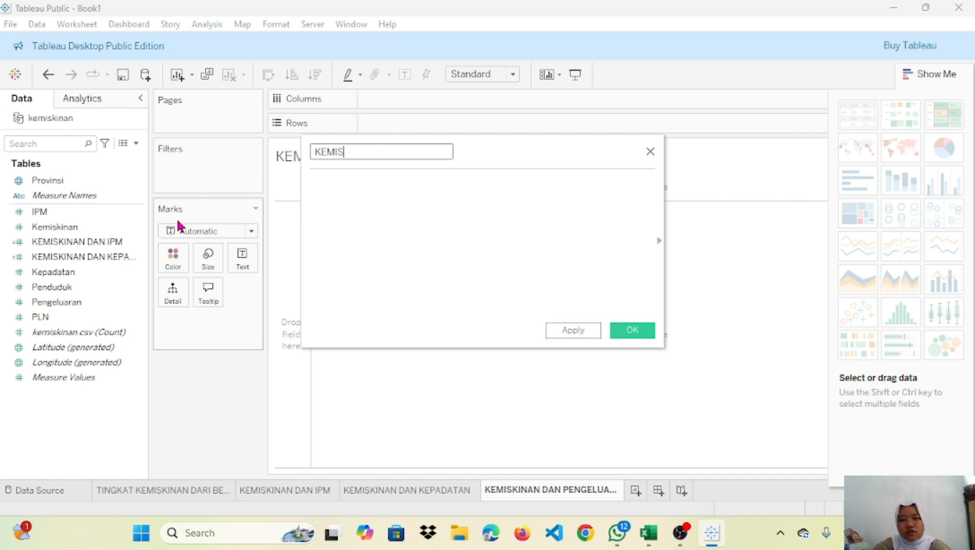
type("KINAN")
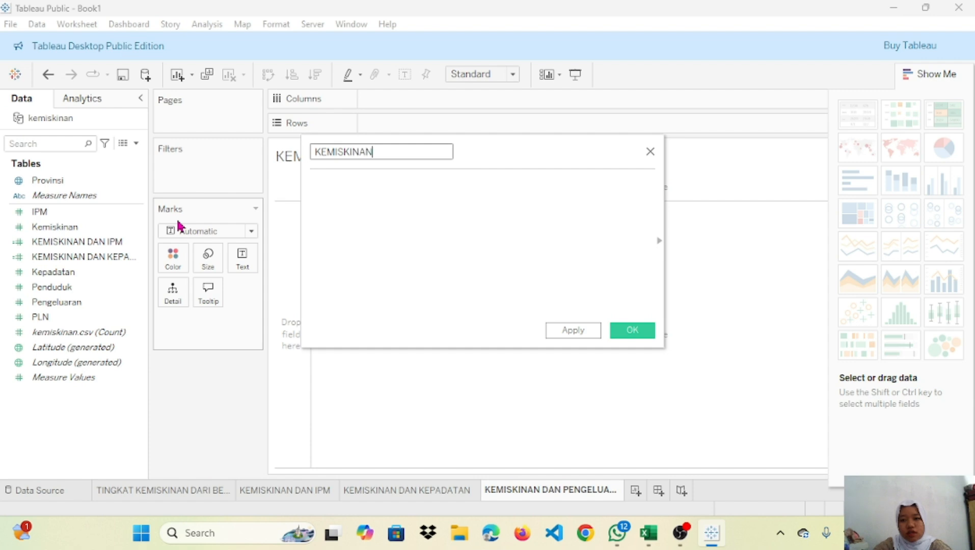
type(" DAN PEN")
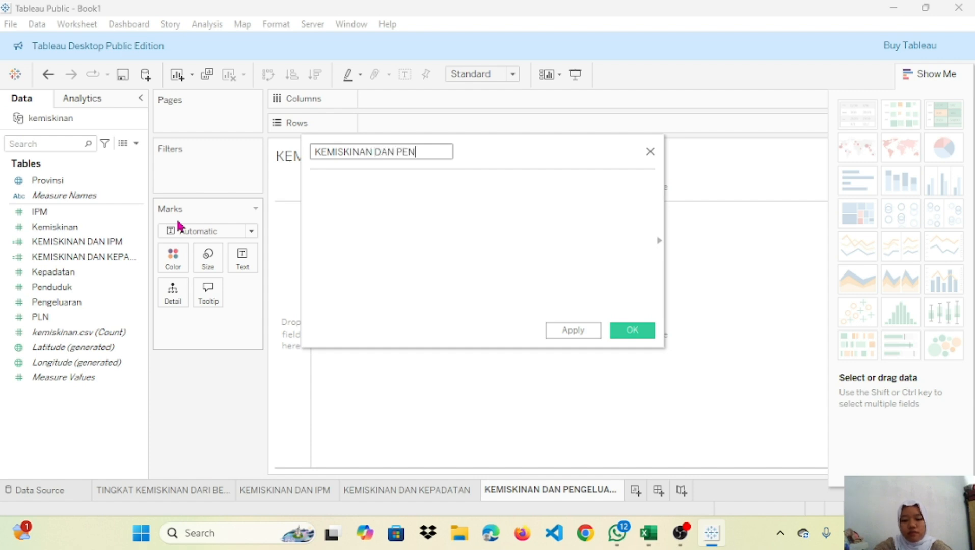
type("GELUAR")
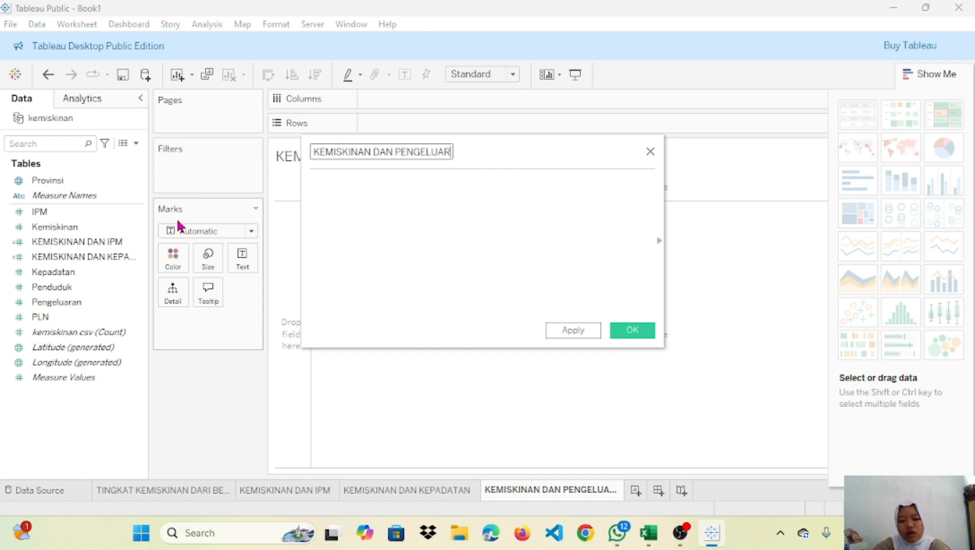
type("AN.")
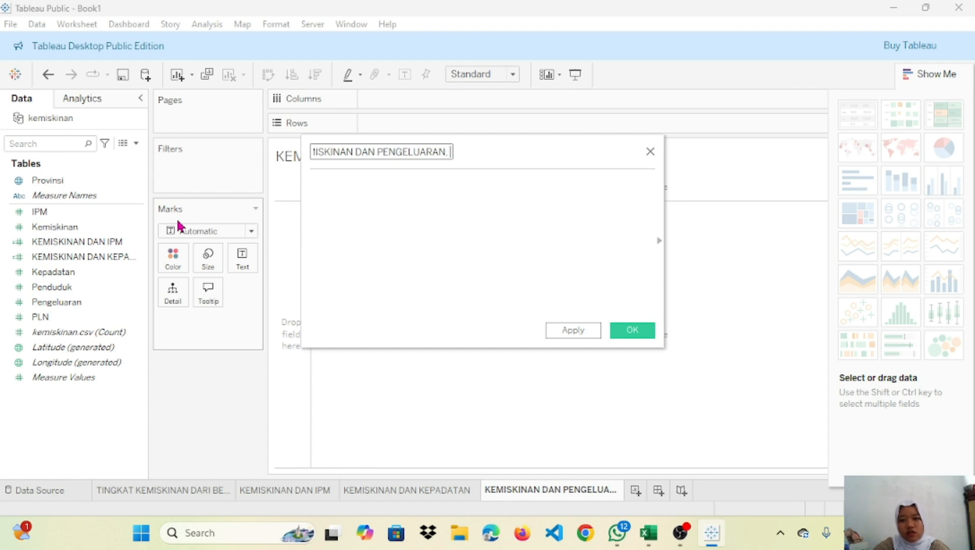
key("BackSpace")
key("BackSpace")
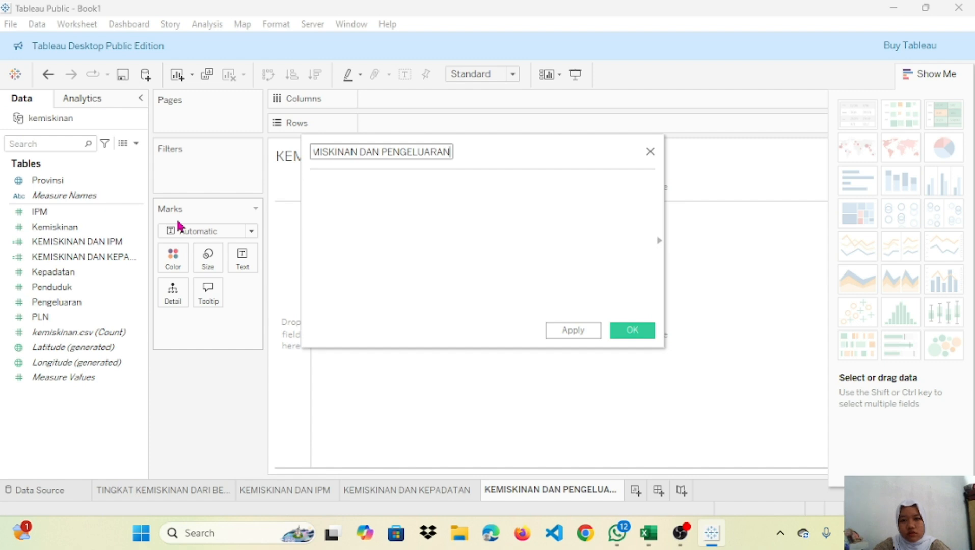
type(". ")
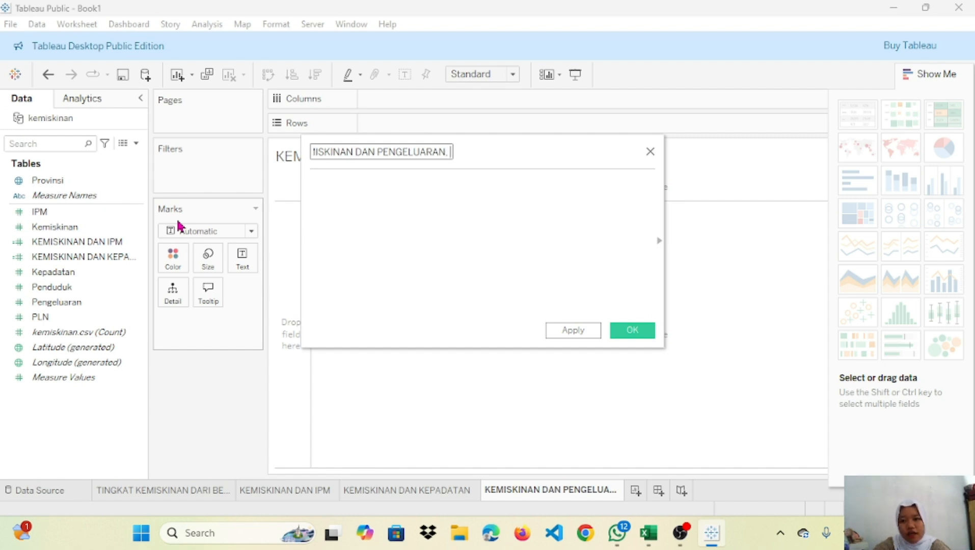
type("PENDUDUK")
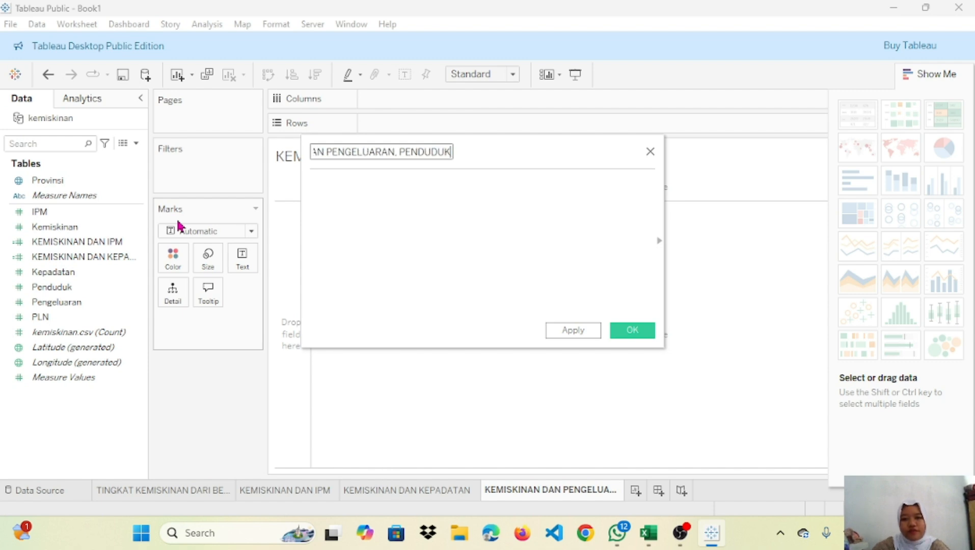
Step: Enter SUM([Kemiskinan])+SUM([Pengeluaran]) as the formula of the new calculated field
left_click(322, 185)
type("SUM")
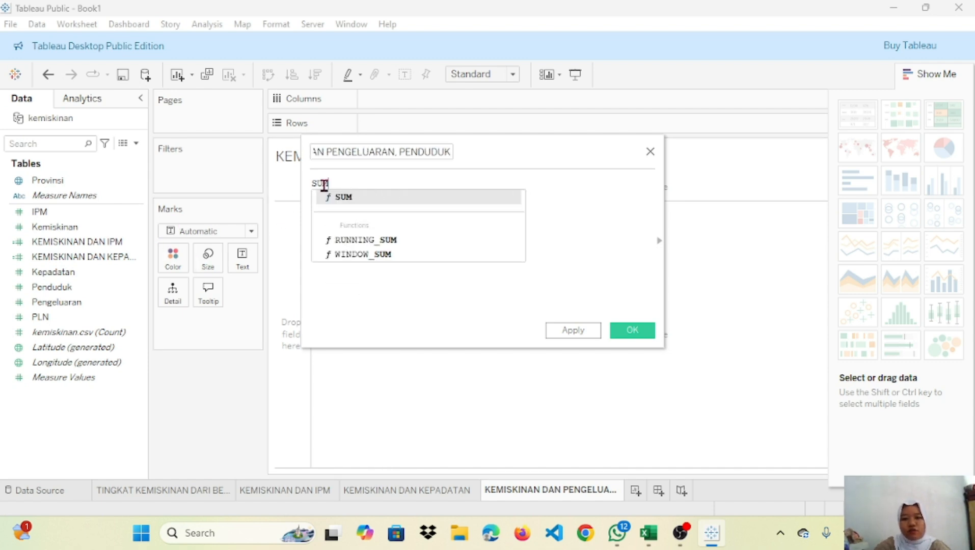
key("Return")
type("Ke")
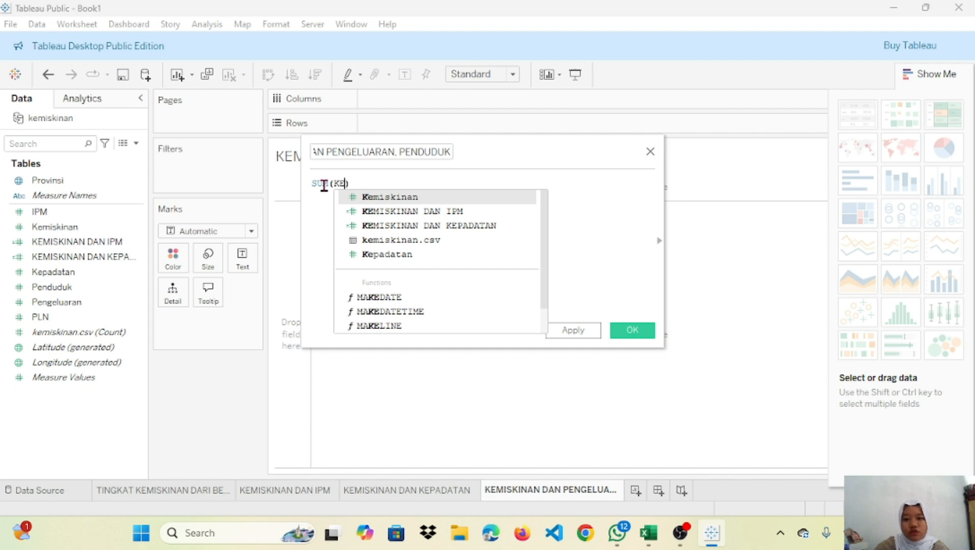
key("Return")
type("+")
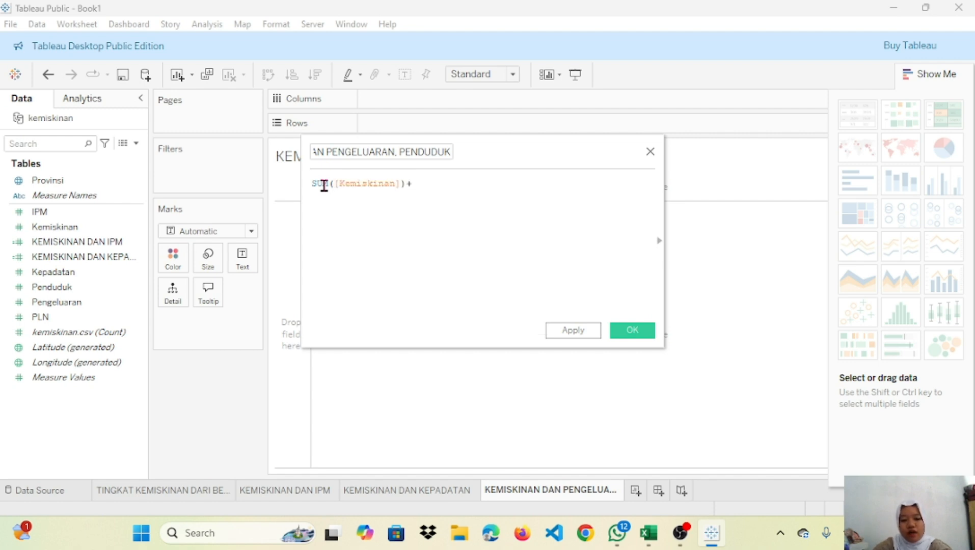
type("(")
key("BackSpace")
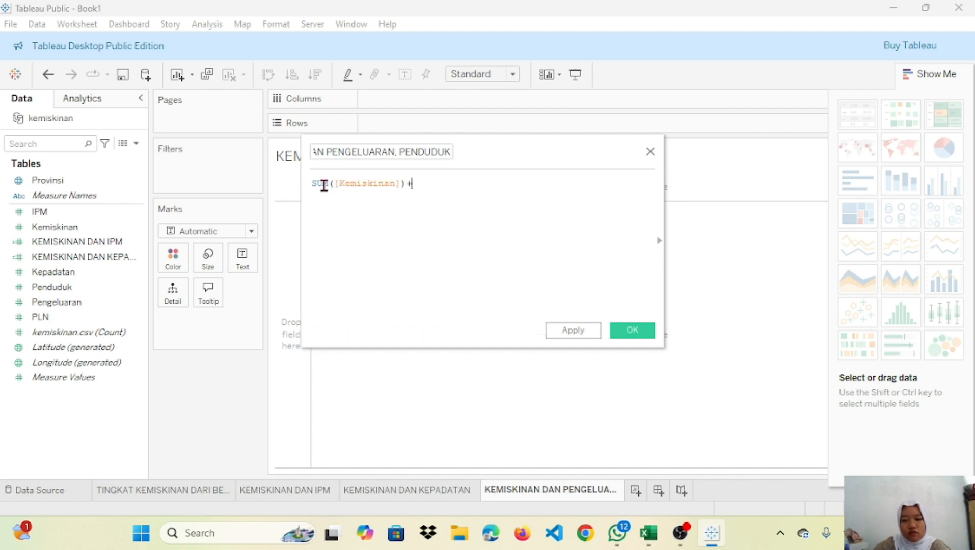
type("su")
key("Return")
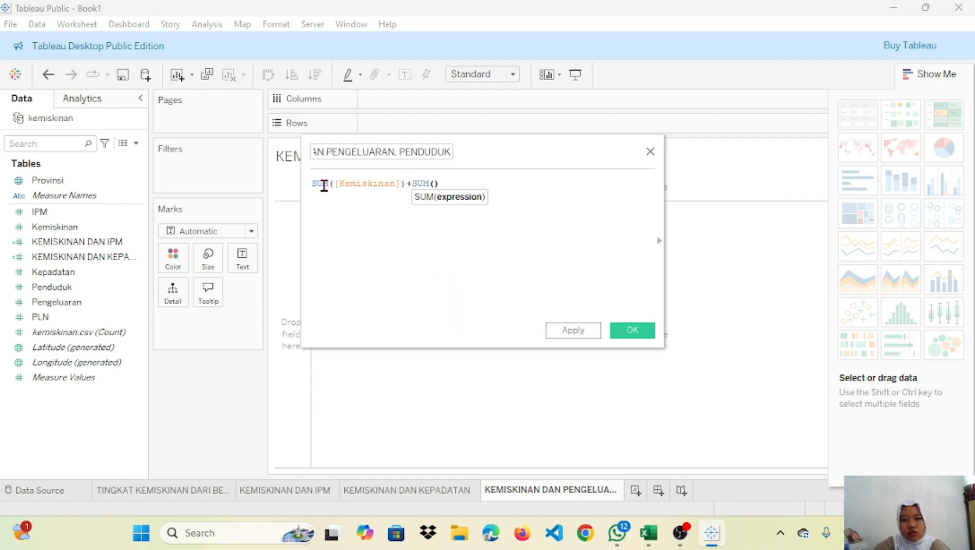
type("PEN")
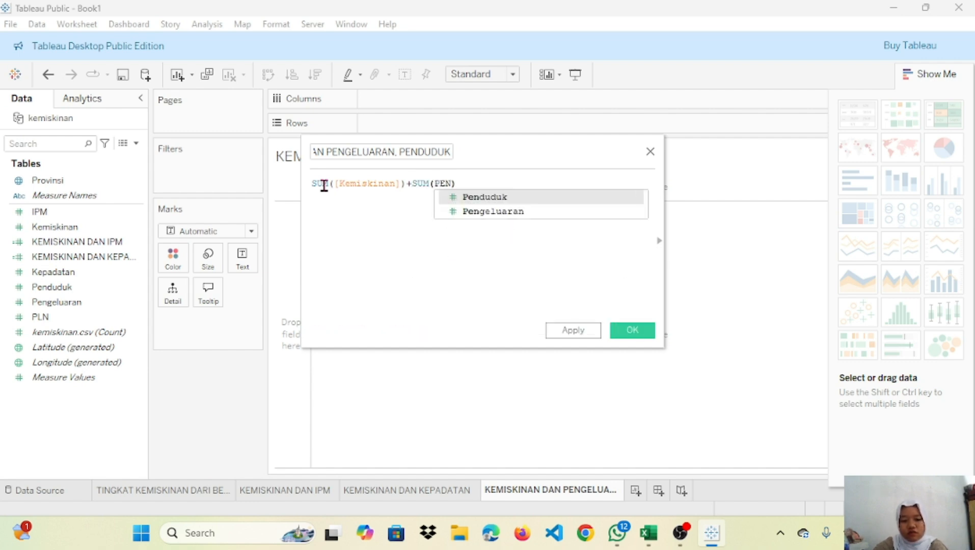
key("Down")
key("Return")
Step: Extend the formula with +SUM([Penduduk]), apply it and save the calculated field
type("+")
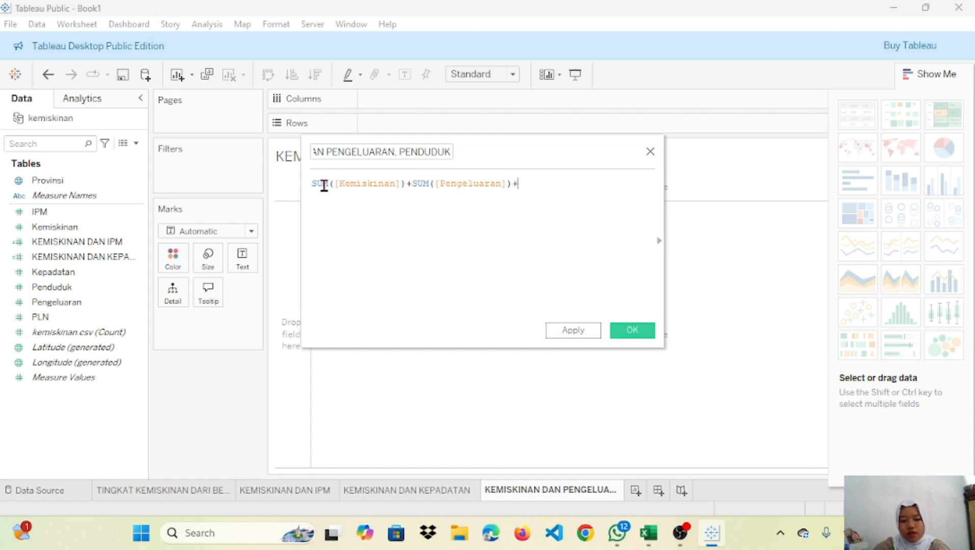
type("SUM")
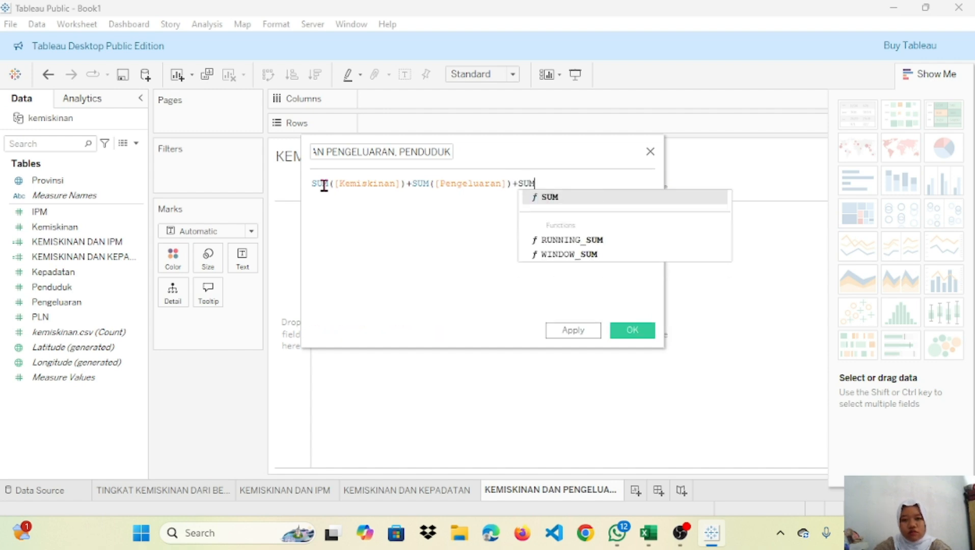
key("Return")
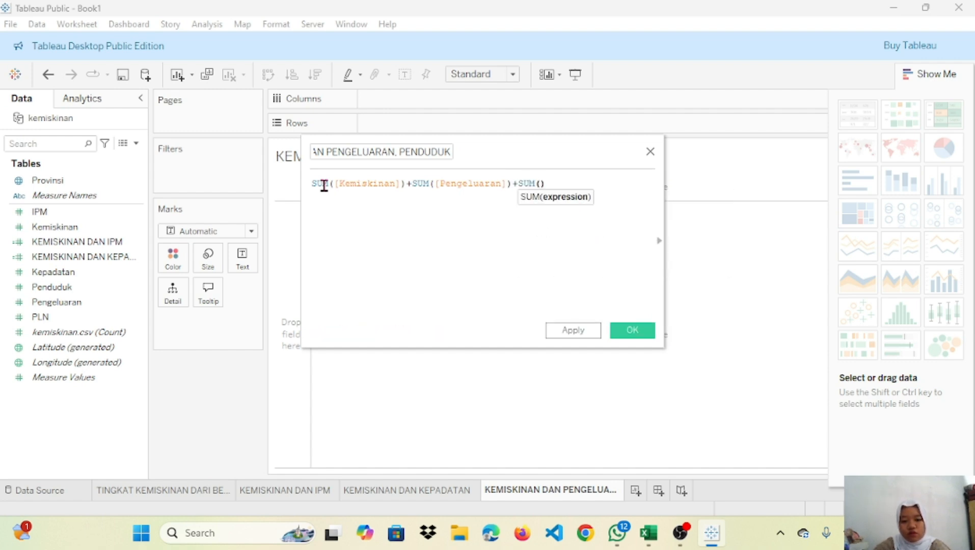
type("PEN")
key("Return")
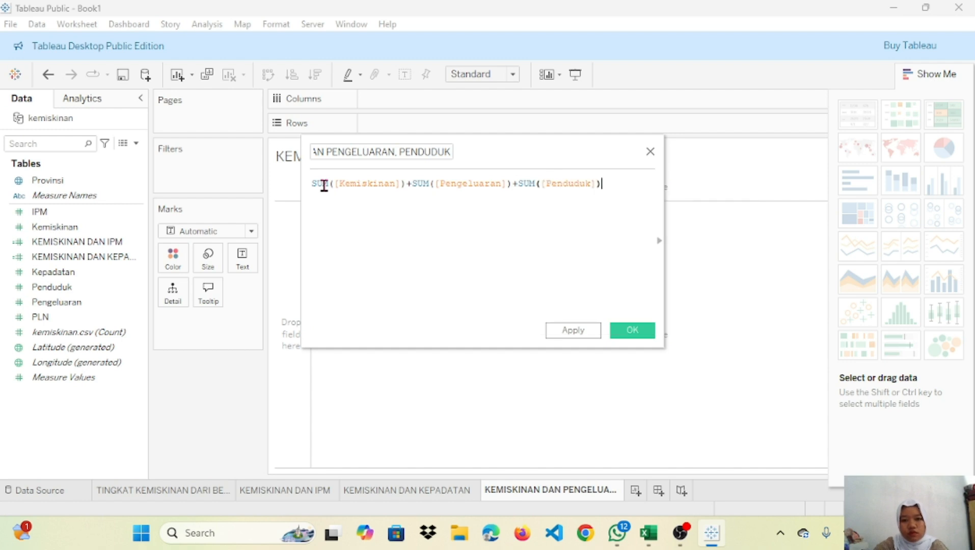
left_click(570, 337)
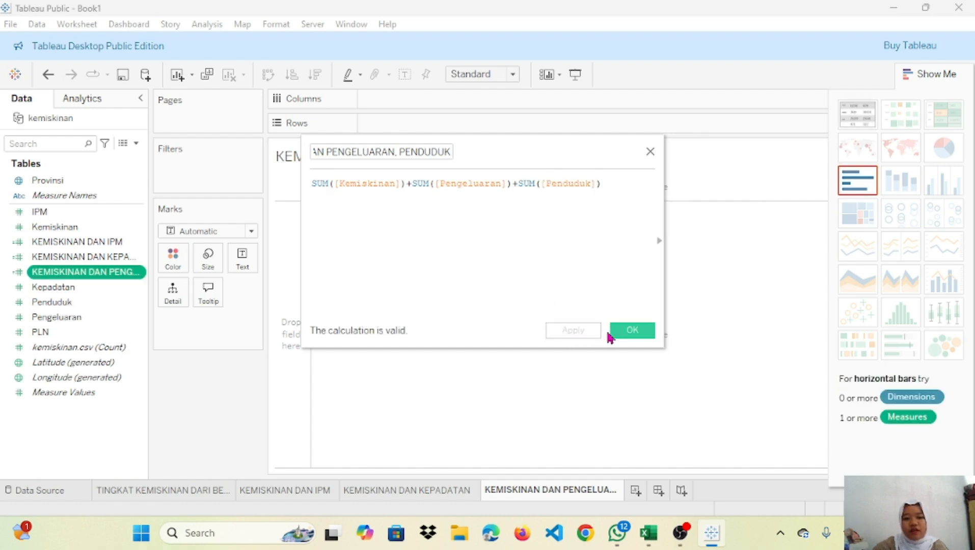
left_click(634, 332)
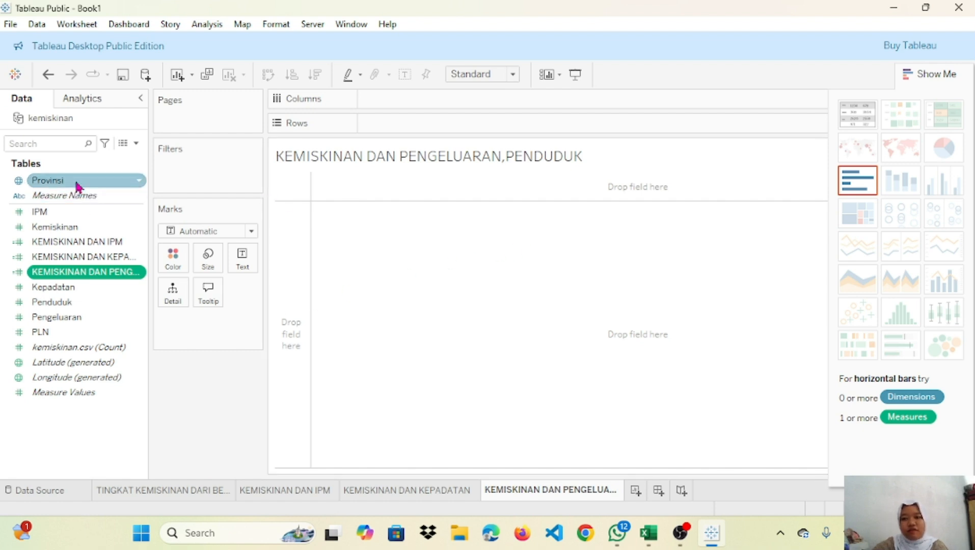
Step: Chart the KEMISKINAN DAN PENGELUARAN, PENDUDUK measure as columns against Provinsi rows and convert the bar chart to a treemap
left_click_drag(78, 183, 411, 131)
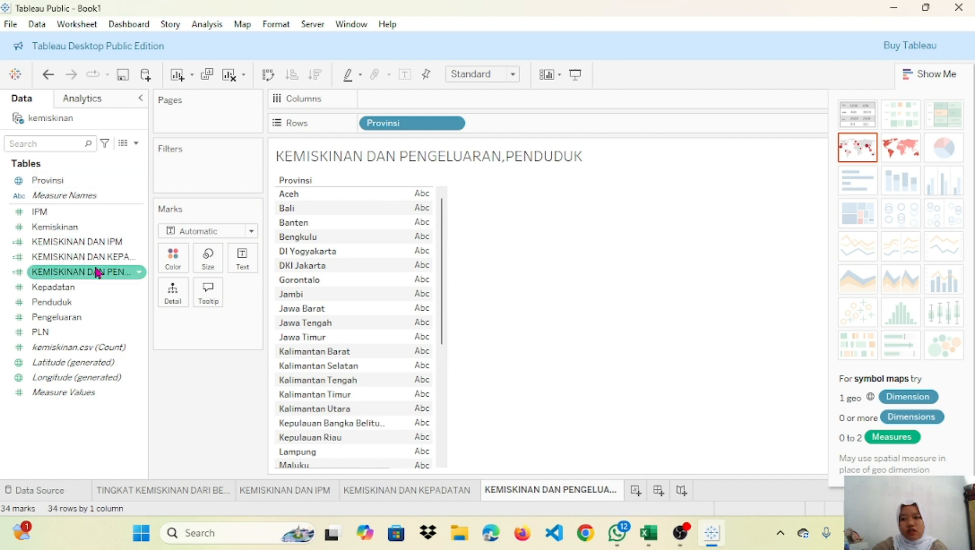
left_click_drag(99, 274, 471, 102)
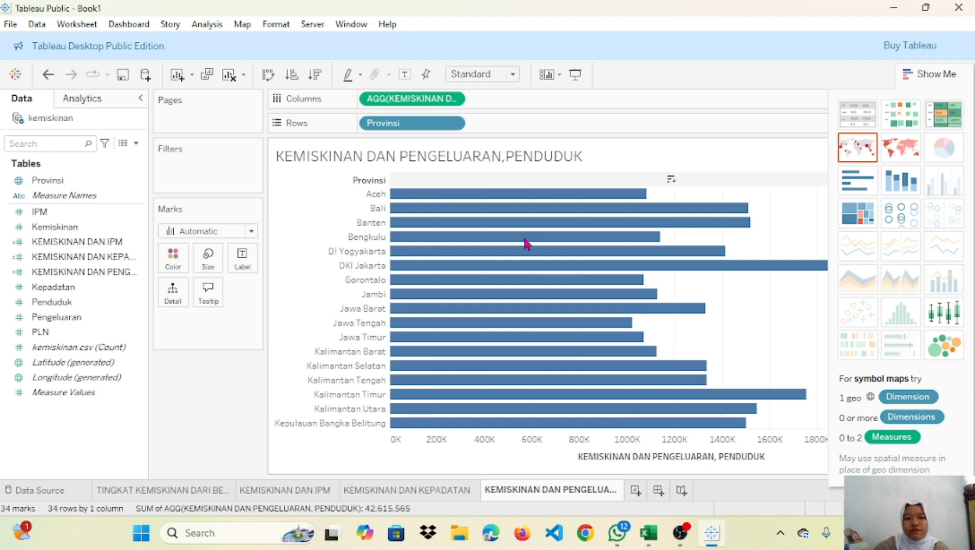
scroll(570, 326, "down", 1)
scroll(569, 326, "up", 1)
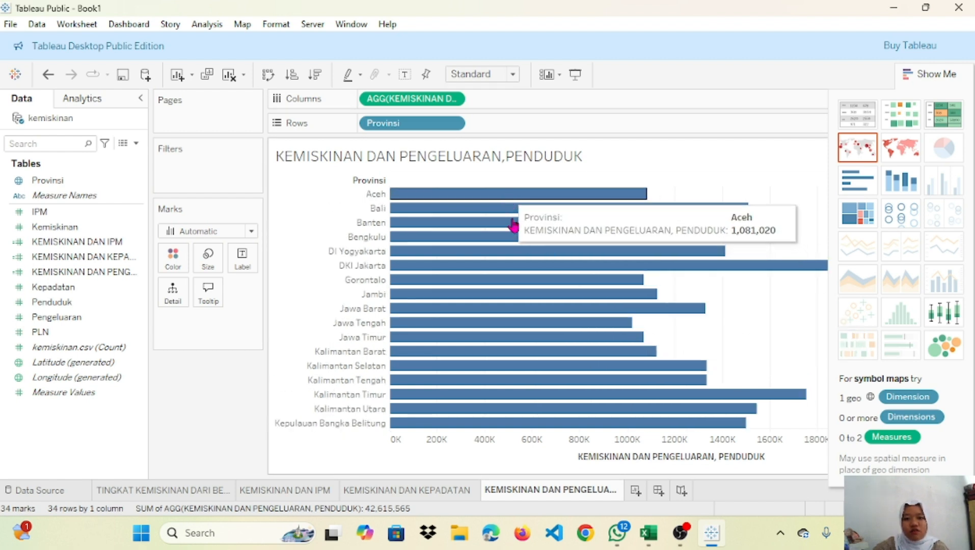
scroll(568, 398, "down", 1)
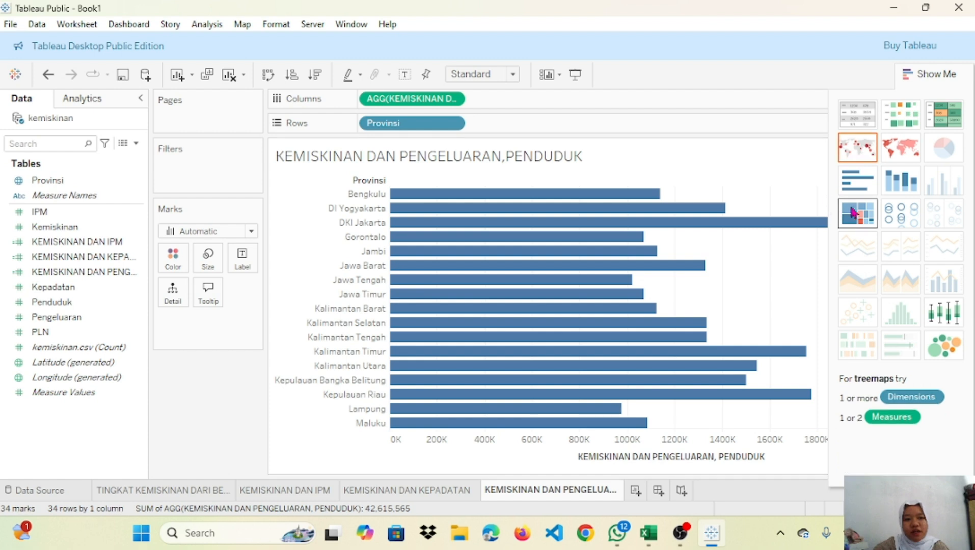
left_click(859, 212)
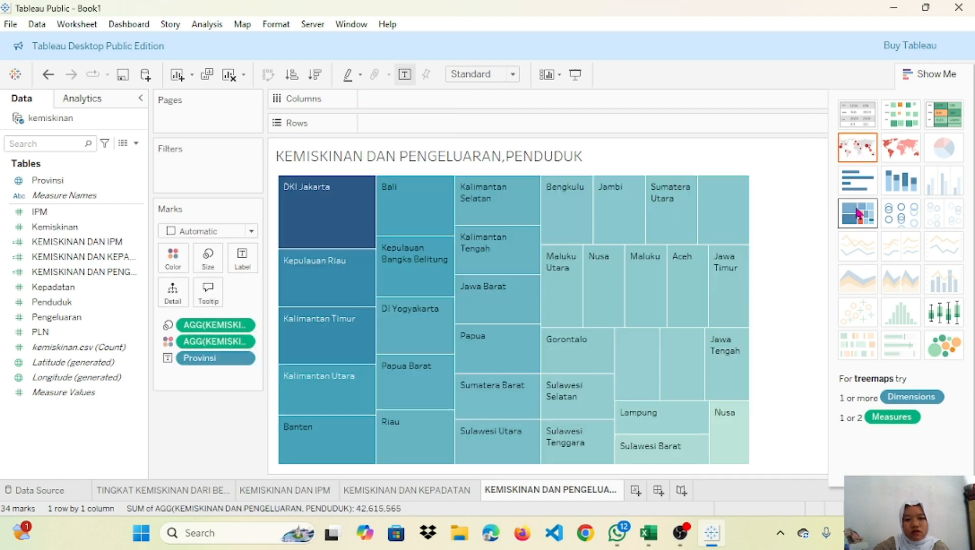
Step: Examine the combined poverty, expenditure and population values of individual provinces in the treemap
mouse_move(653, 290)
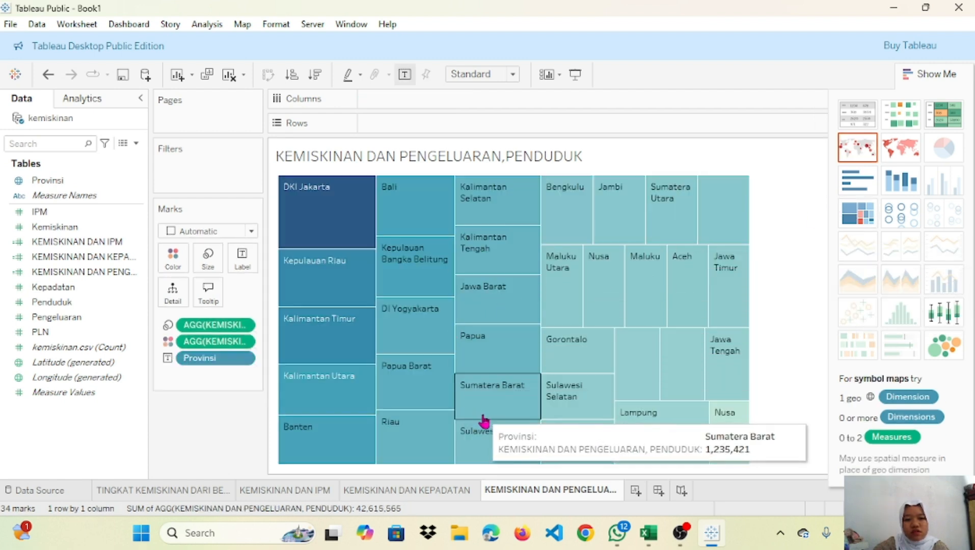
mouse_move(346, 245)
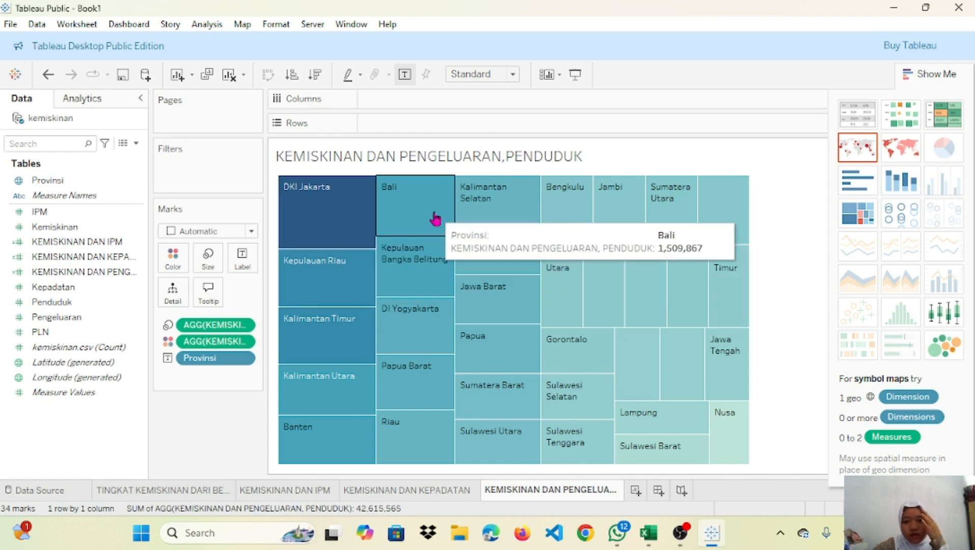
mouse_move(508, 245)
mouse_move(554, 283)
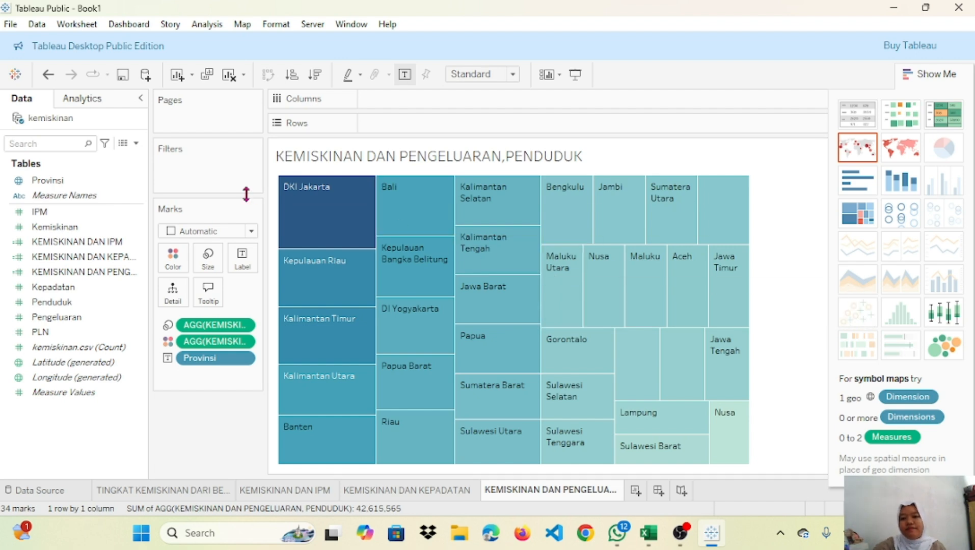
mouse_move(320, 213)
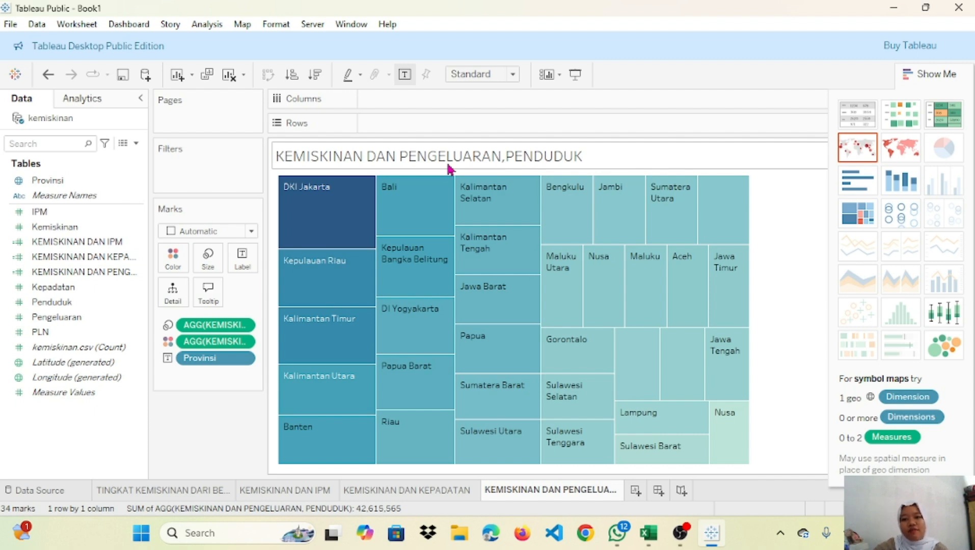
mouse_move(371, 213)
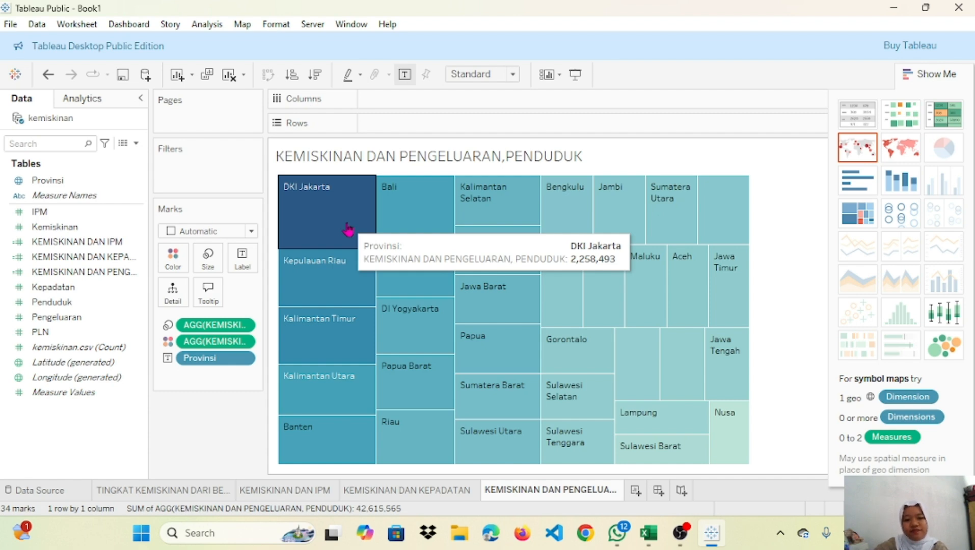
mouse_move(742, 422)
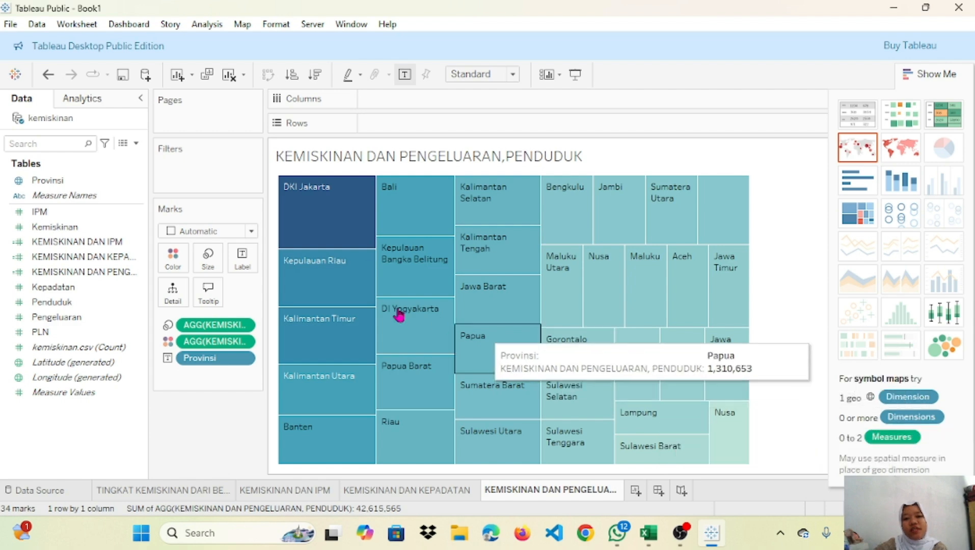
mouse_move(573, 388)
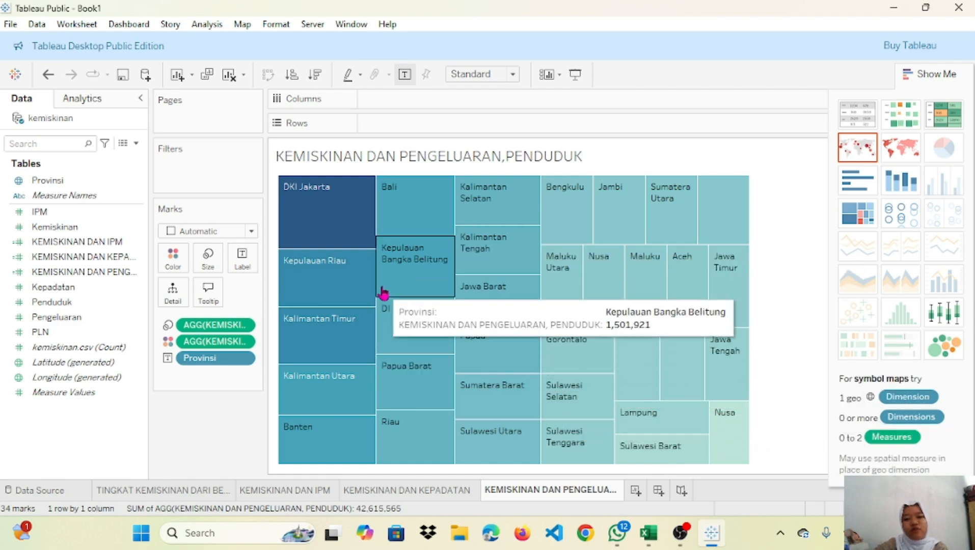
Step: Add a new worksheet and name it KEMISKINAN DAN PLN
mouse_move(402, 229)
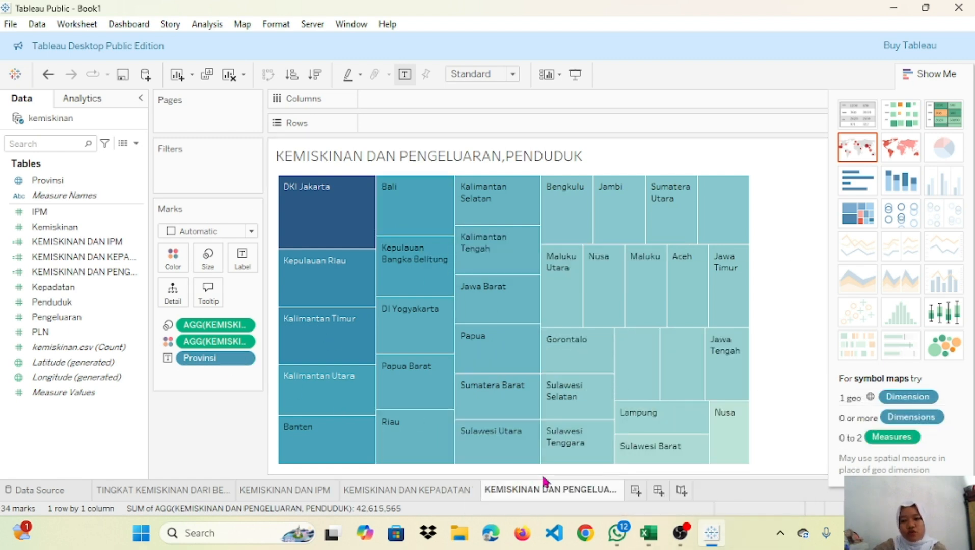
left_click(635, 491)
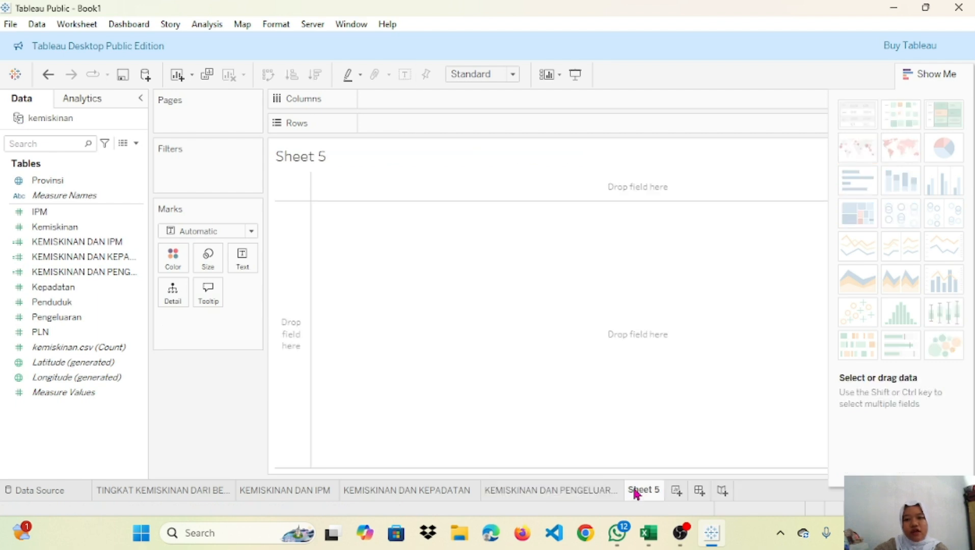
double_click(641, 492)
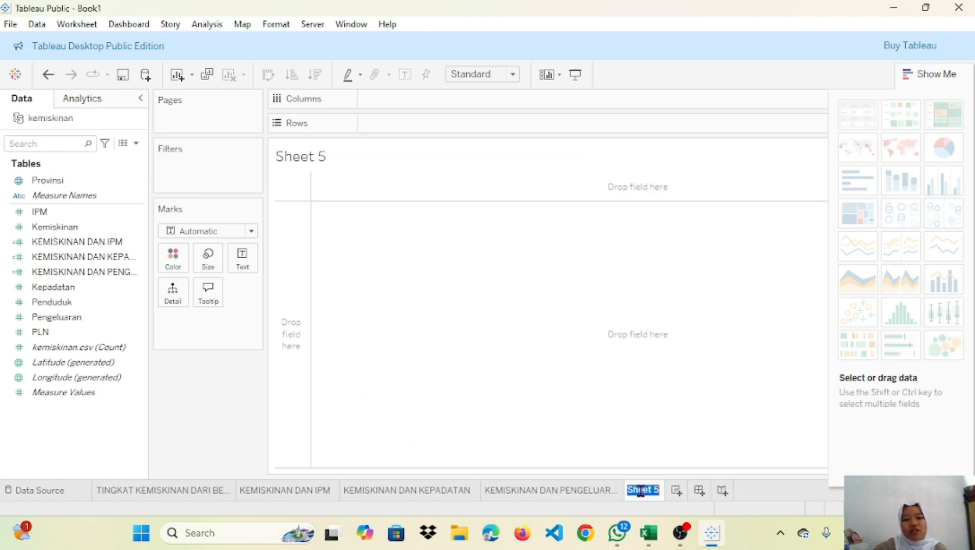
key("Caps_Lock")
type("K")
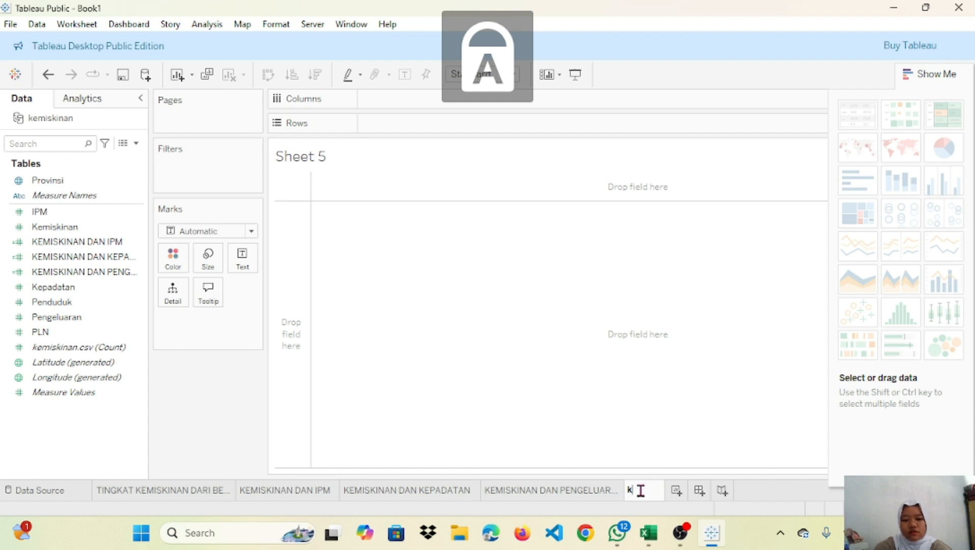
key("Caps_Lock")
key("Caps_Lock")
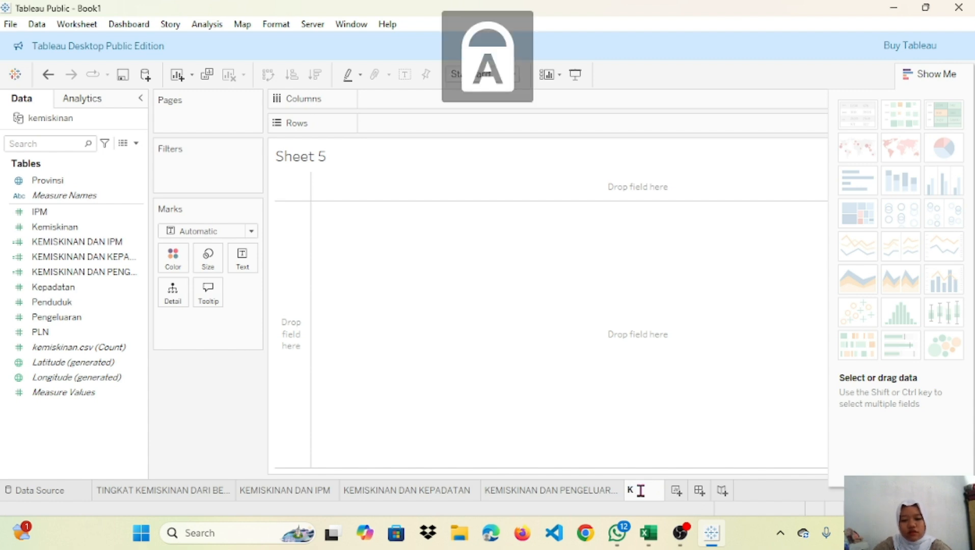
type("EMISKINAN DA")
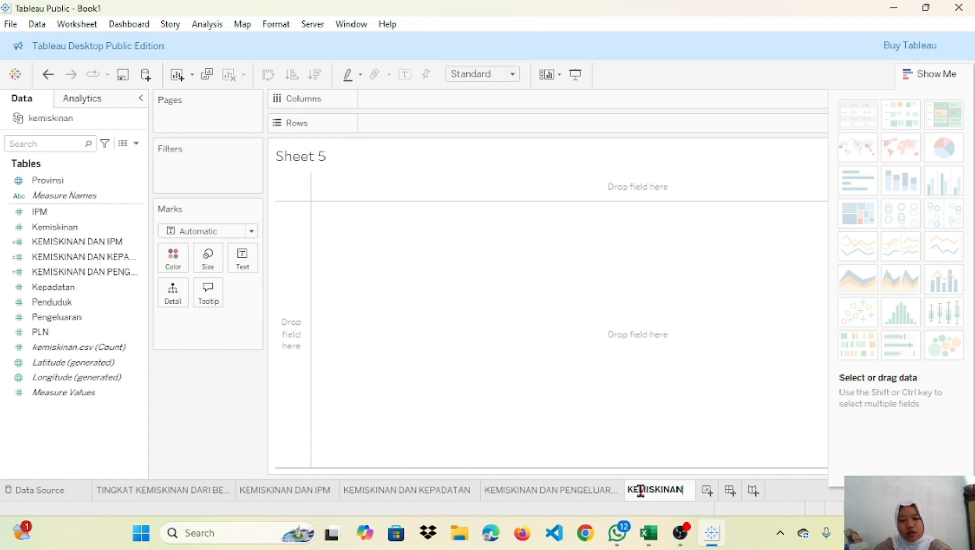
key("Caps_Lock")
key("Caps_Lock")
type("AA")
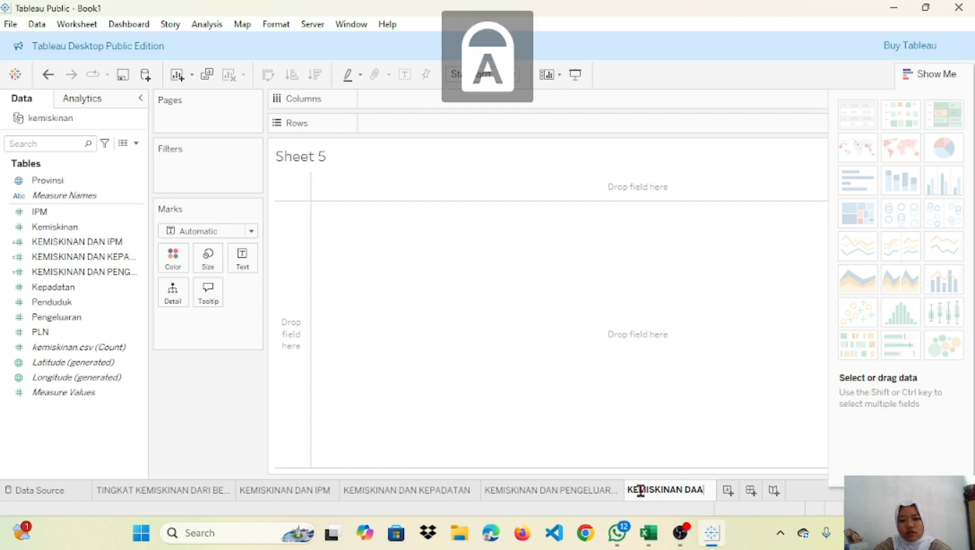
key("BackSpace")
type("N")
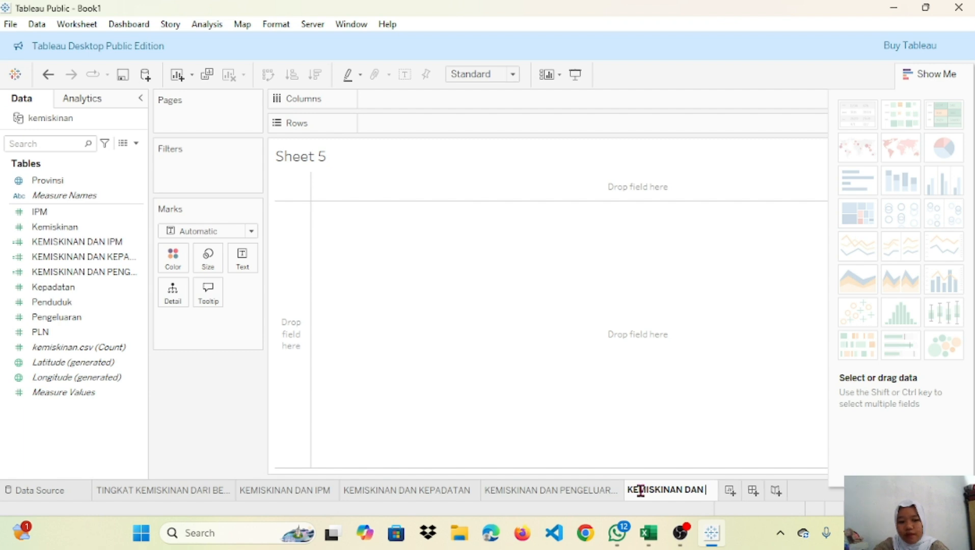
type("PLM")
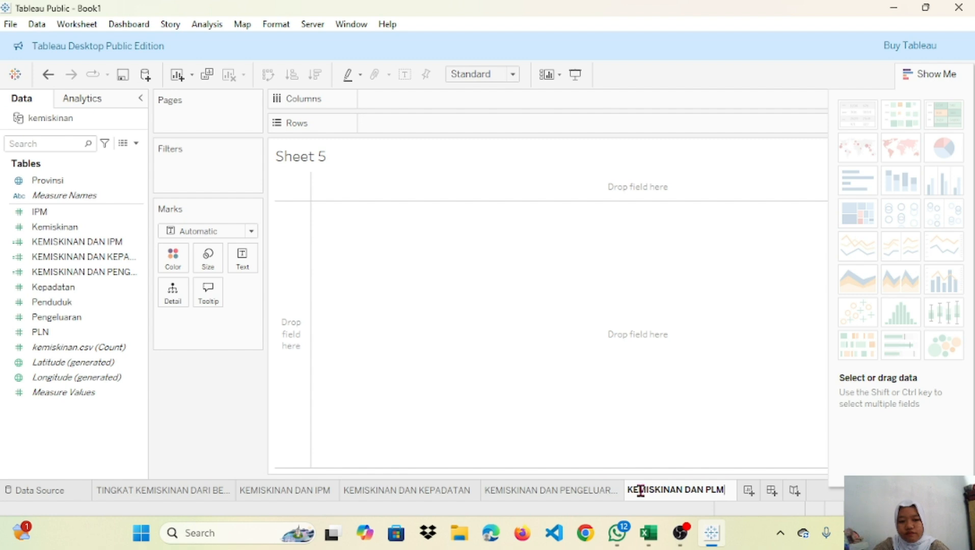
key("BackSpace")
type("N")
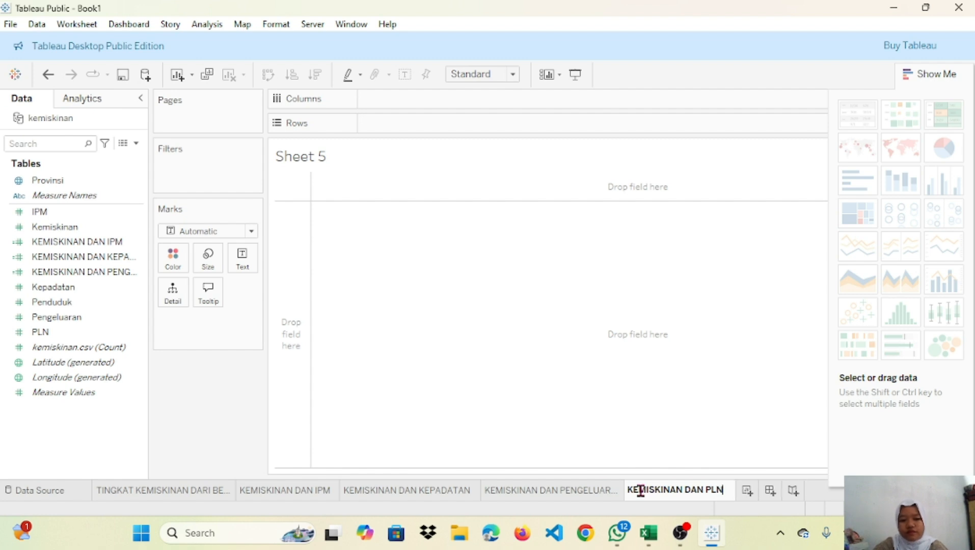
key("Return")
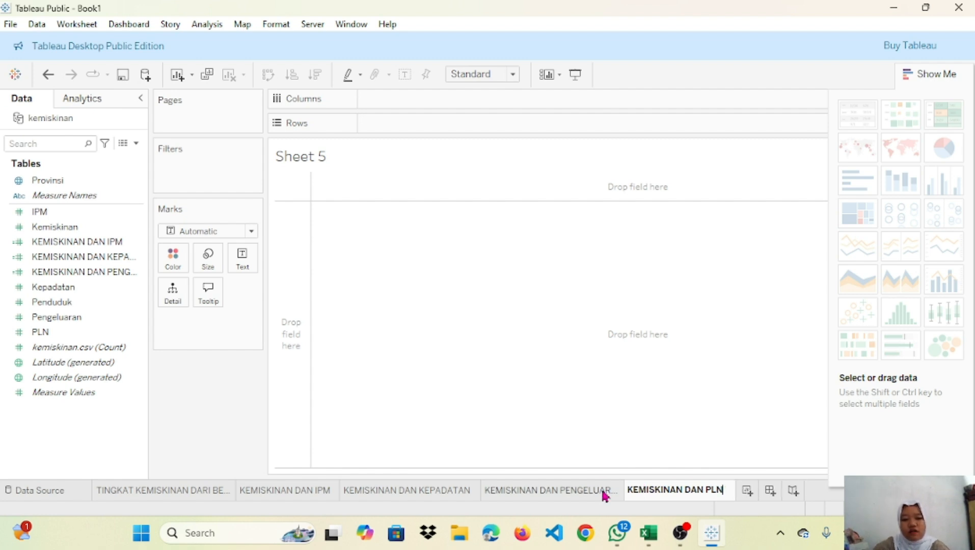
left_click(604, 492)
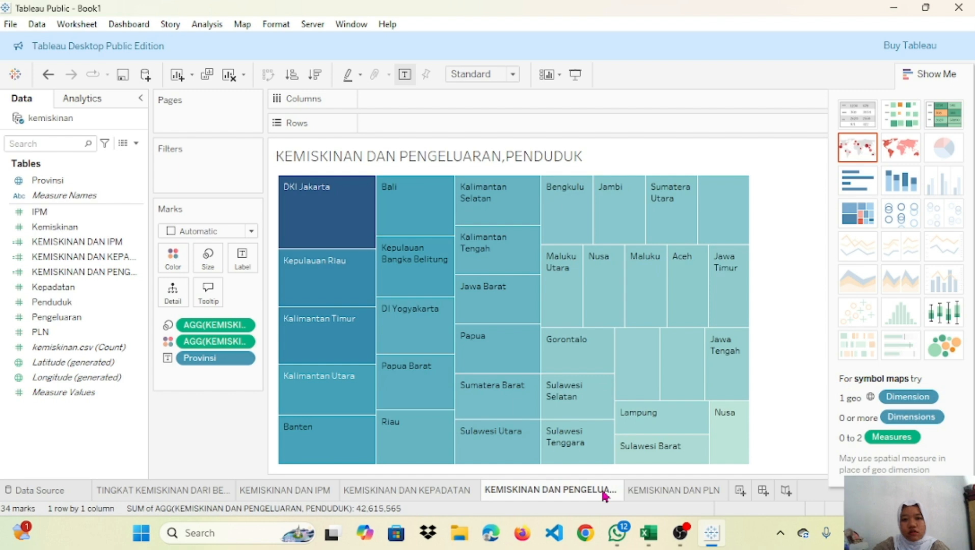
left_click(688, 492)
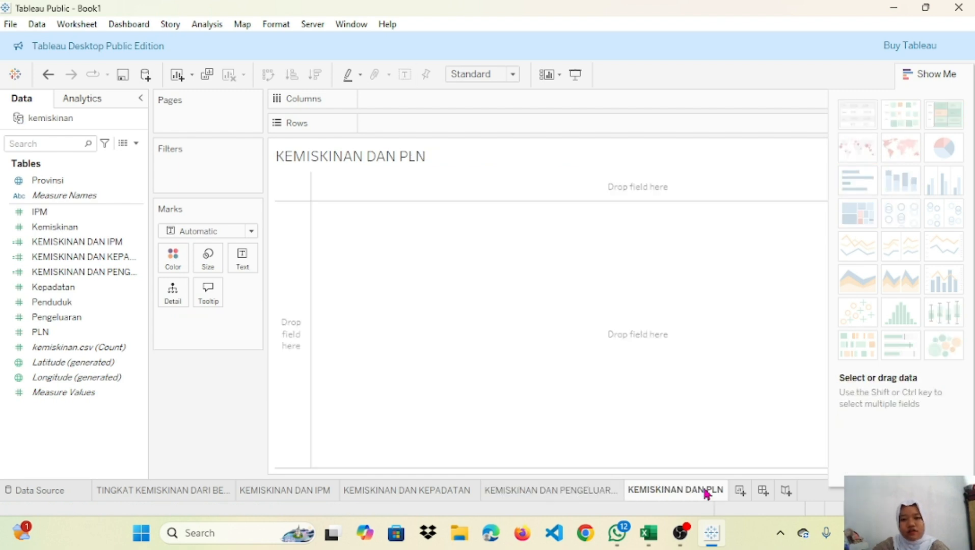
Step: Create a new calculated field named KEMISKINAN DAN PLN
right_click(85, 412)
left_click(207, 219)
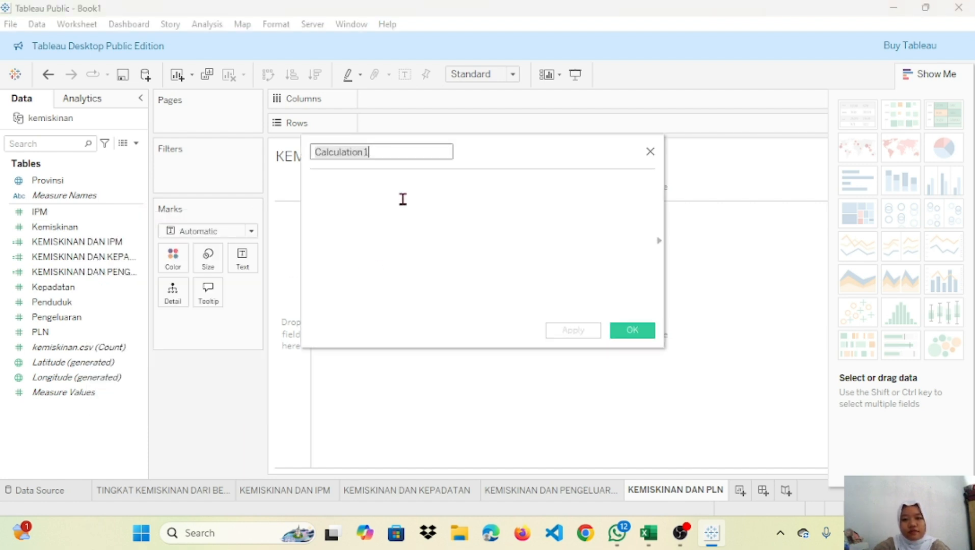
key("BackSpace")
type("K")
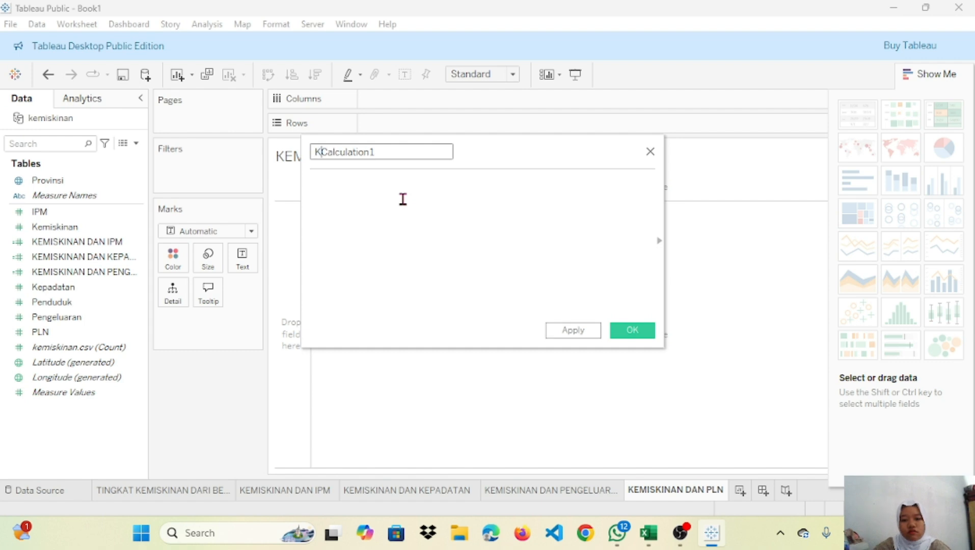
key("ctrl+a")
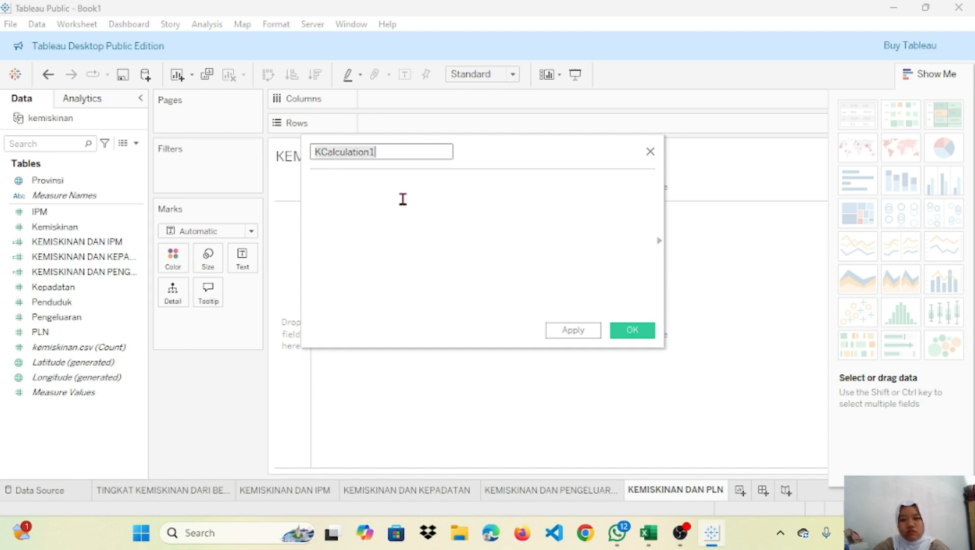
key("BackSpace")
type("KEM")
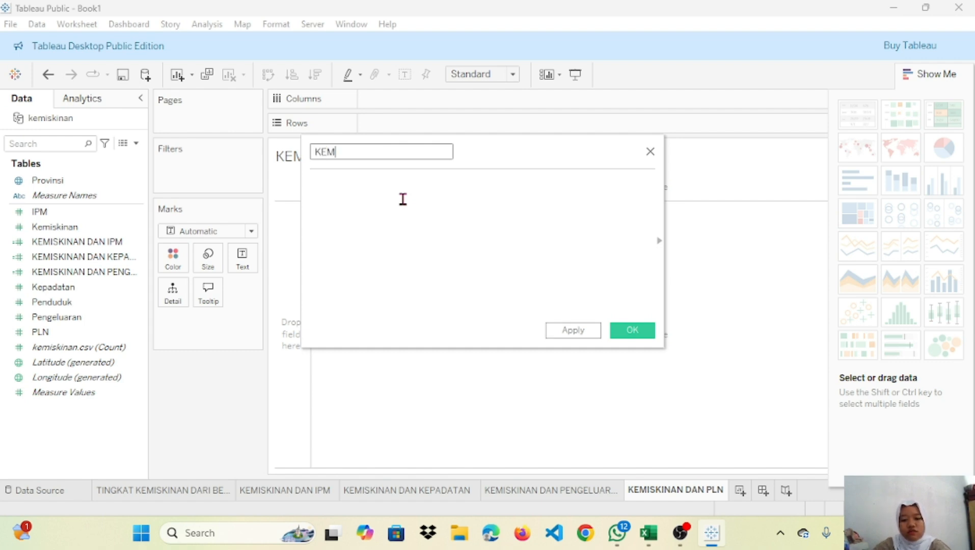
type("ISKINAN DAN")
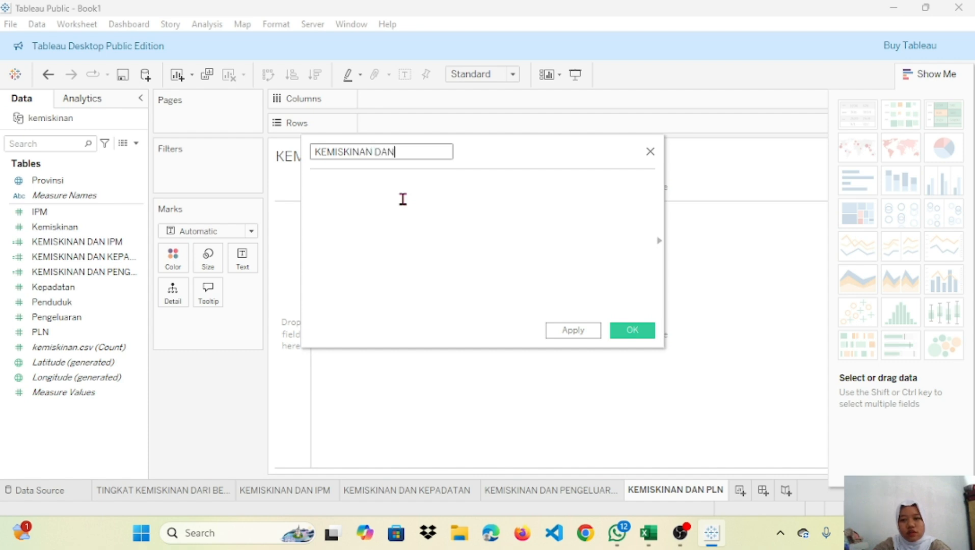
type(" PLN")
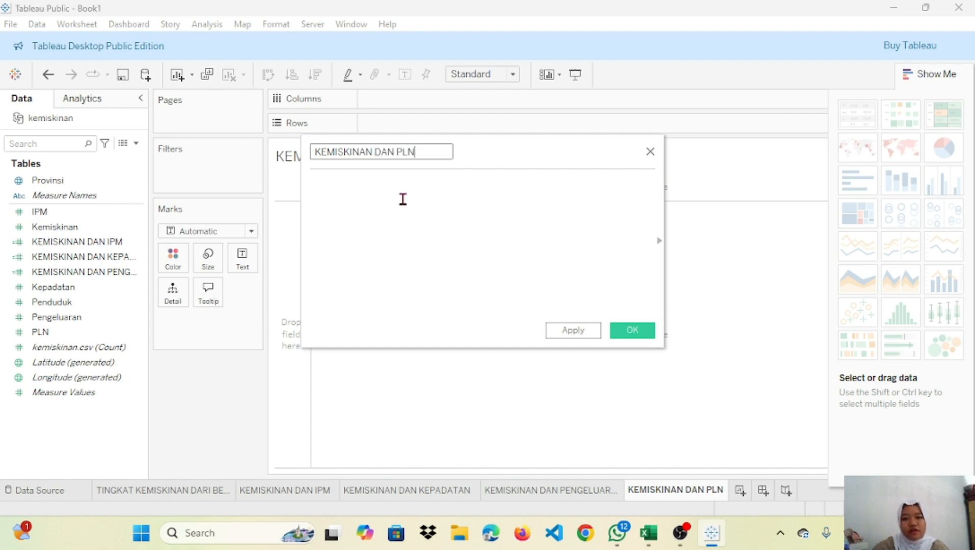
Step: Enter SUM([Kemiskinan])+SUM([PLN]) as the field's formula, apply it and save the calculated field
left_click(368, 185)
type("SU")
key("Return")
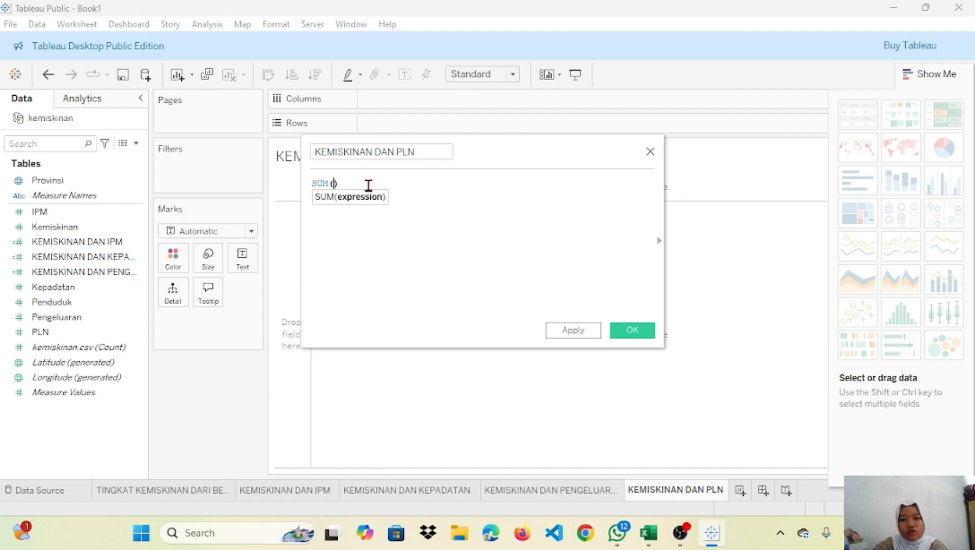
type("K")
key("Return")
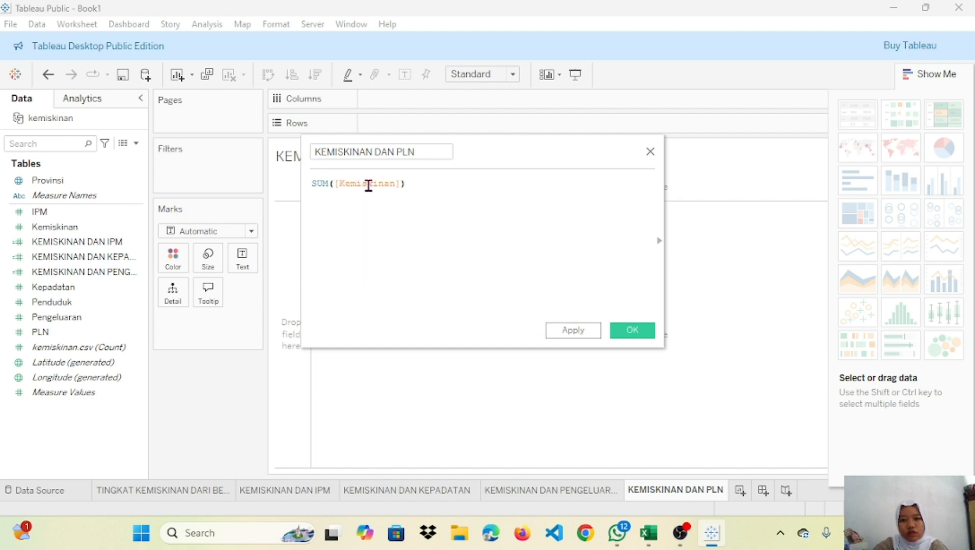
type("+SUM")
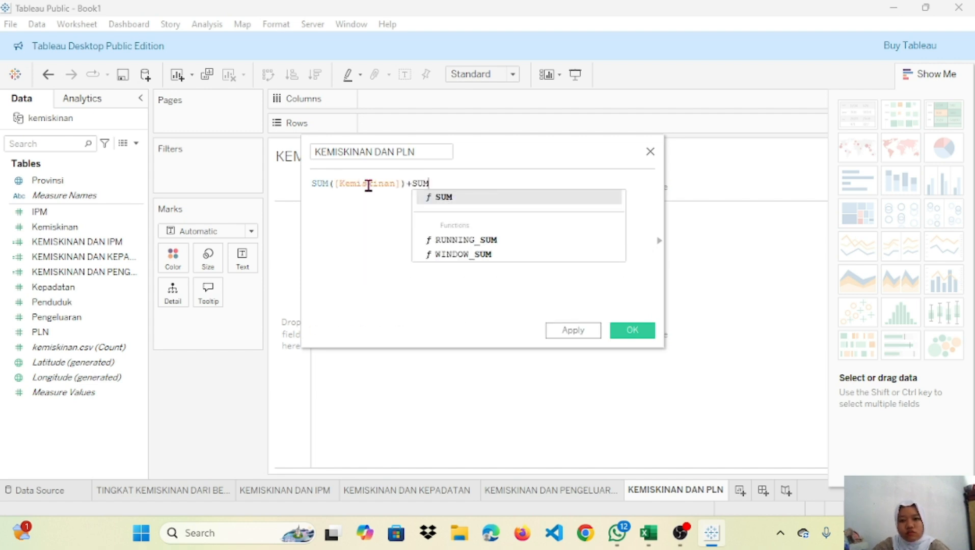
key("Return")
type("P")
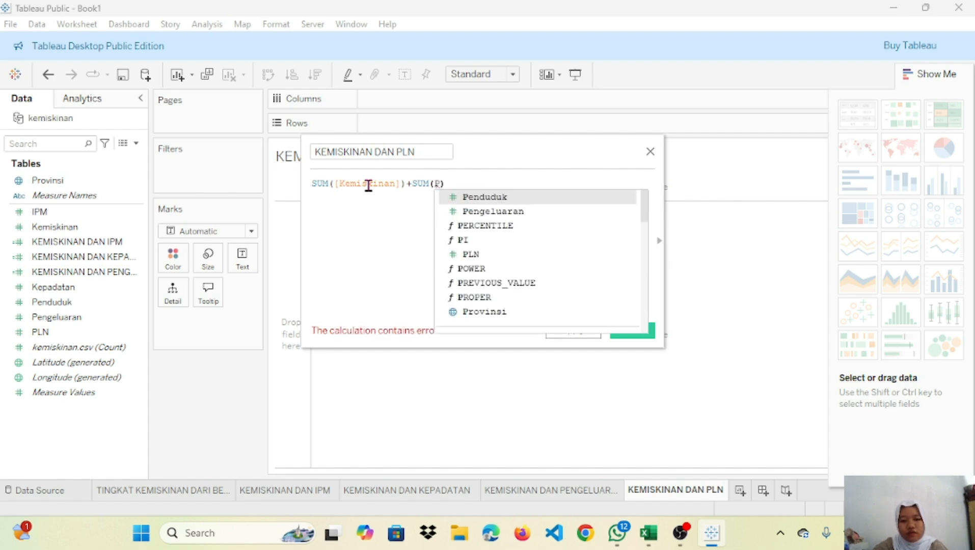
key("Down")
key("Down")
key("Down")
key("Down")
key("Return")
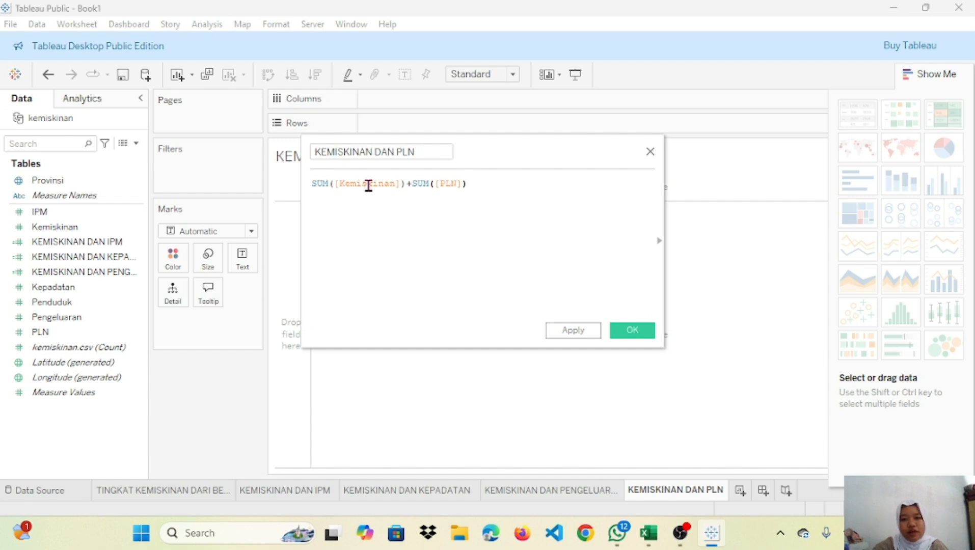
left_click(590, 334)
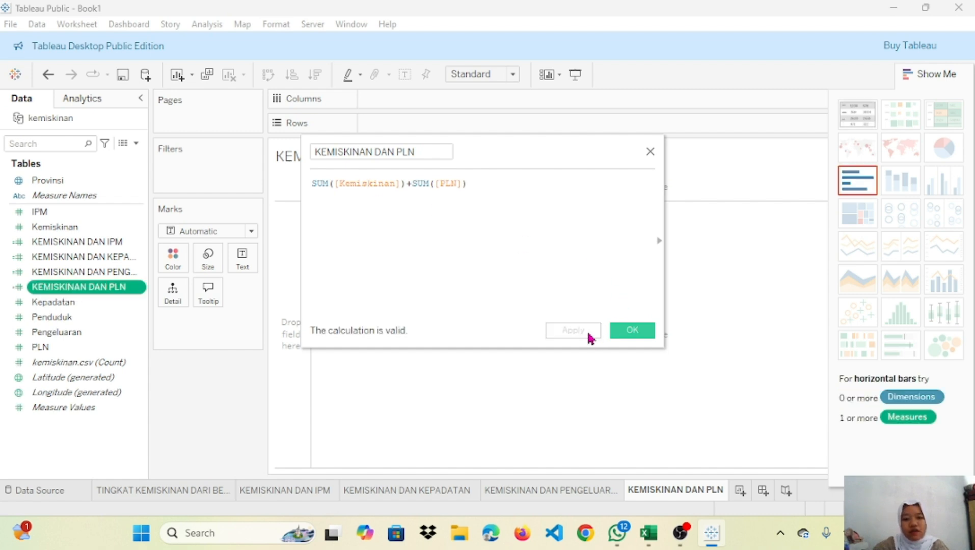
left_click(620, 336)
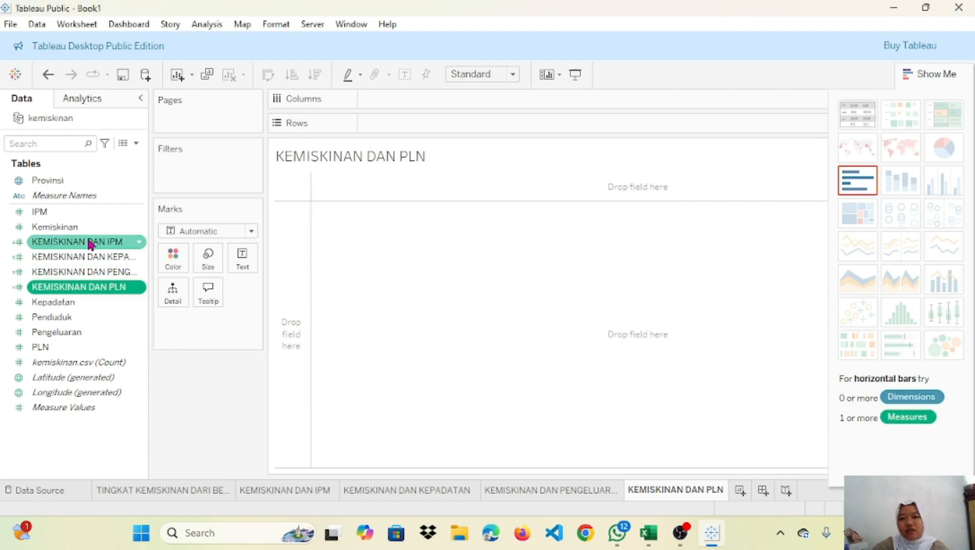
Step: Chart the KEMISKINAN DAN PLN measure as columns against Provinsi rows and convert the bar chart to a treemap
left_click_drag(72, 182, 410, 128)
left_click(115, 272)
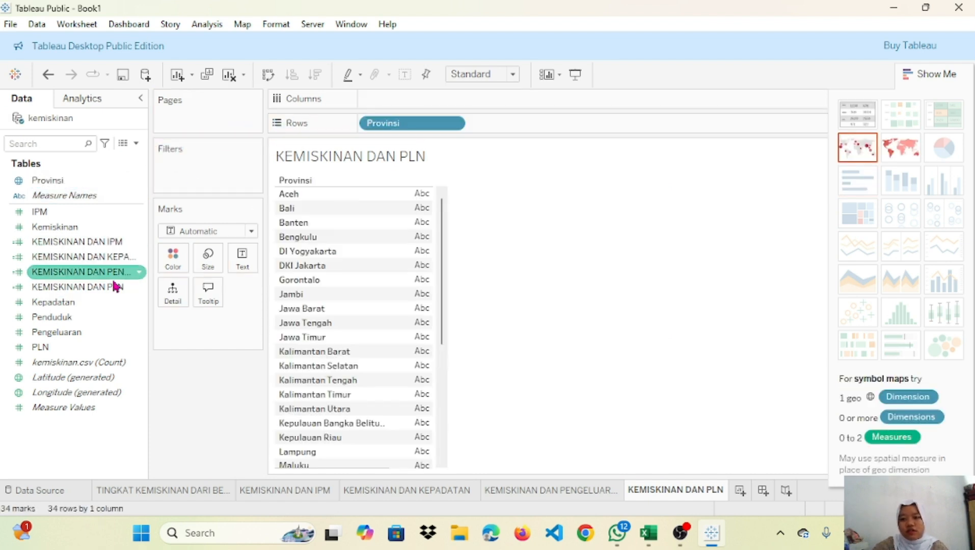
left_click_drag(115, 287, 453, 109)
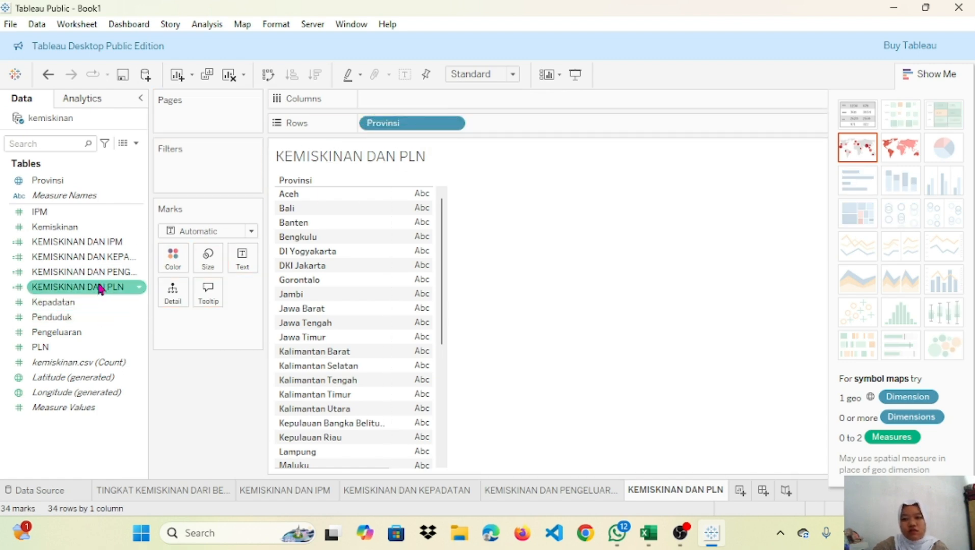
left_click_drag(101, 289, 437, 98)
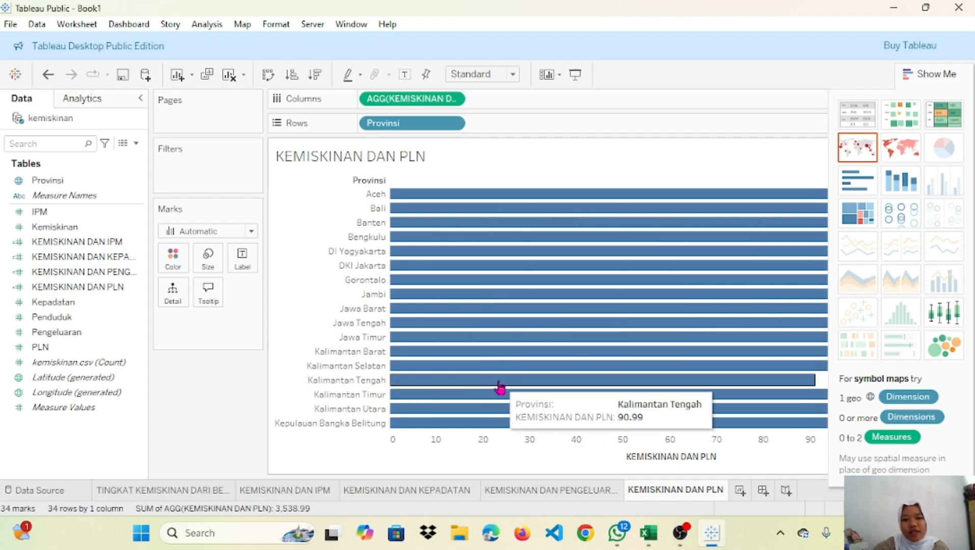
left_click(855, 219)
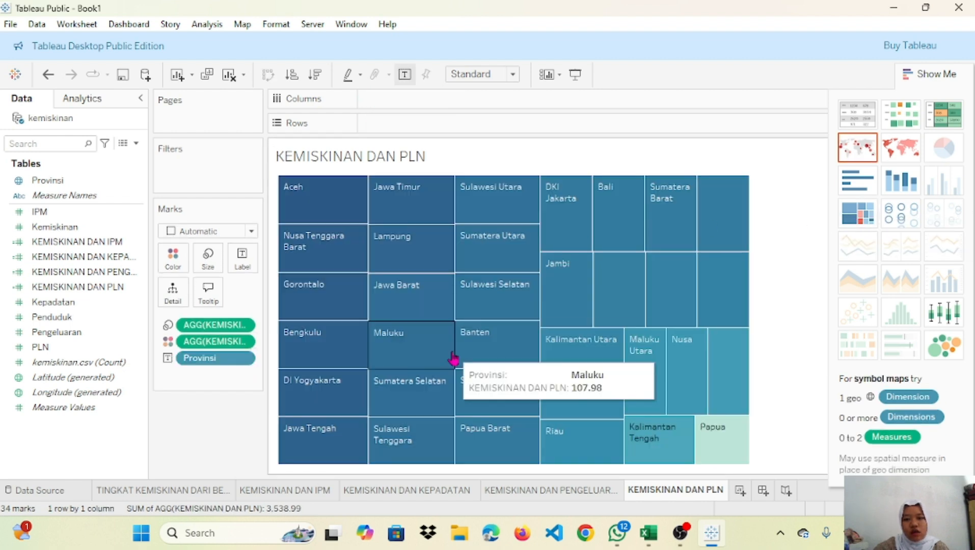